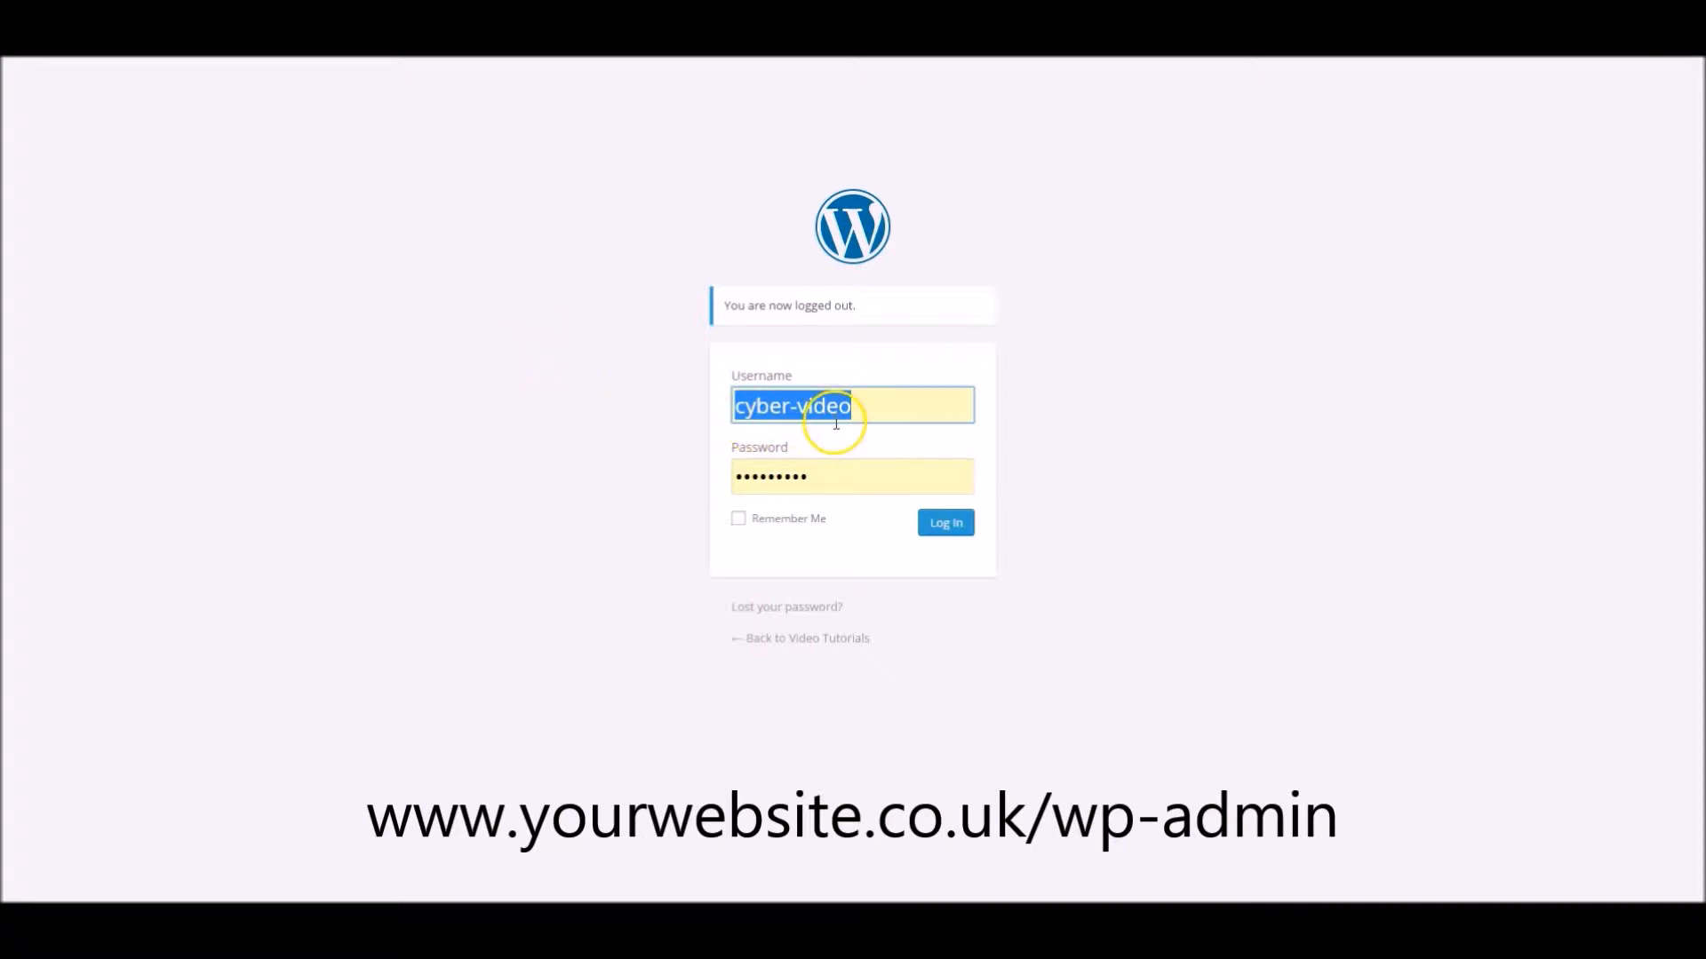
- Log in to the site admin with the prefilled credentials and open the list of all pages
{"action": "left_click", "coordinate": [962, 534]}
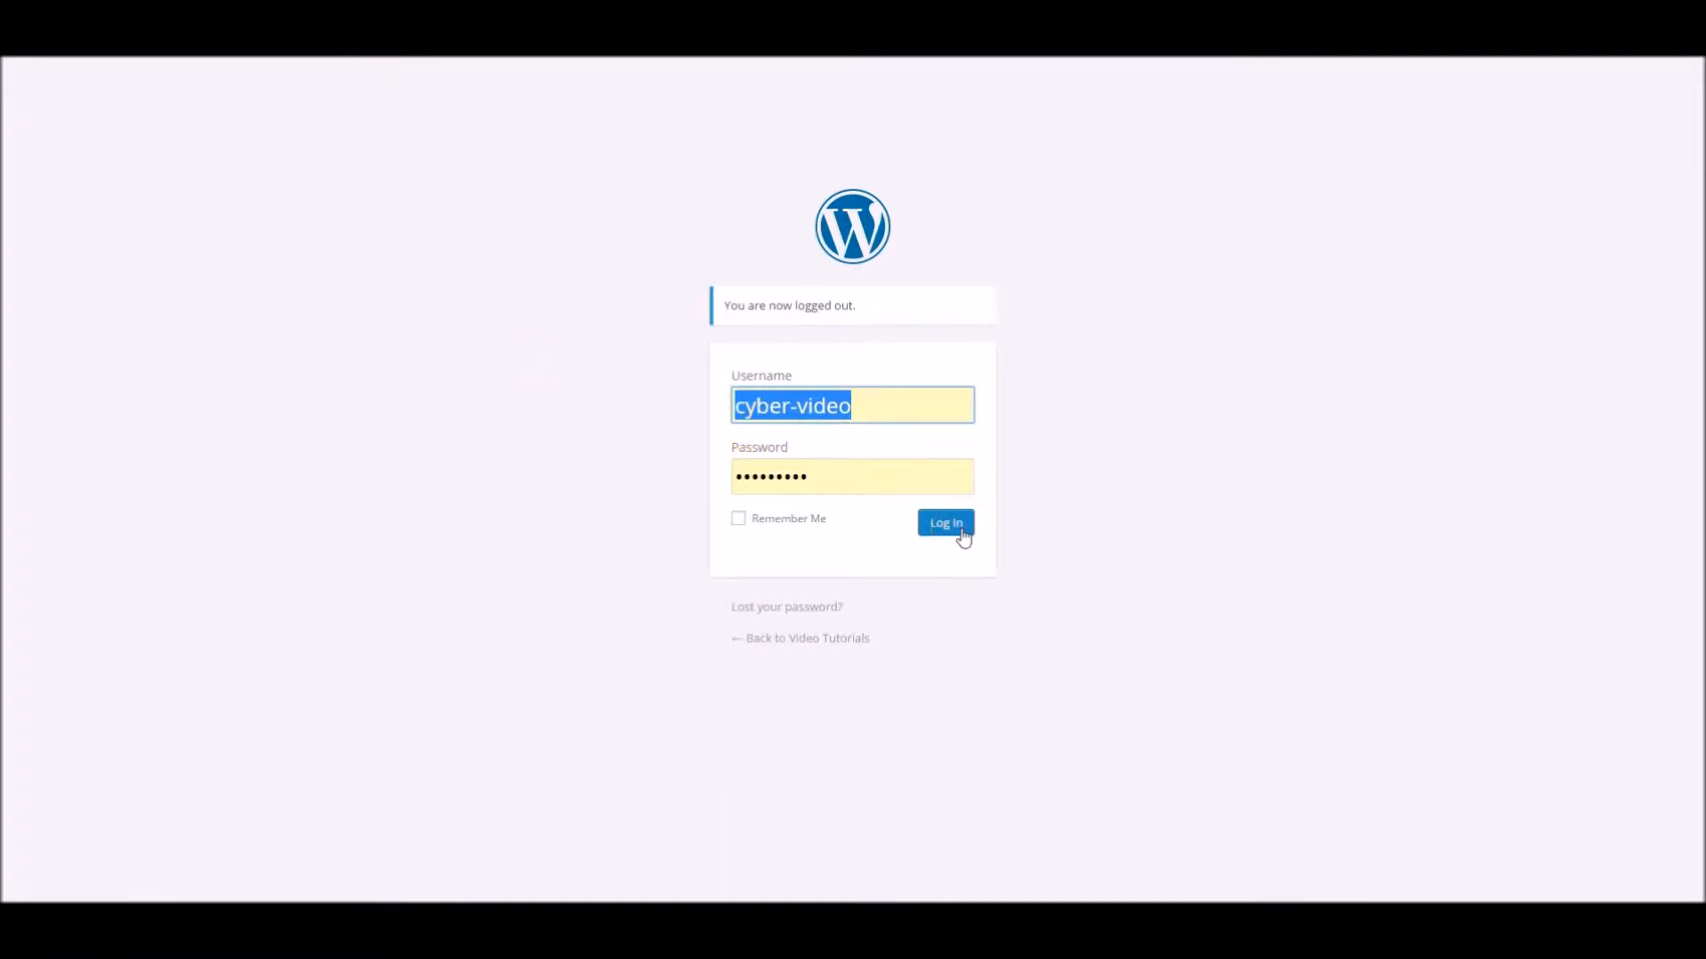
{"action": "left_click", "coordinate": [963, 534]}
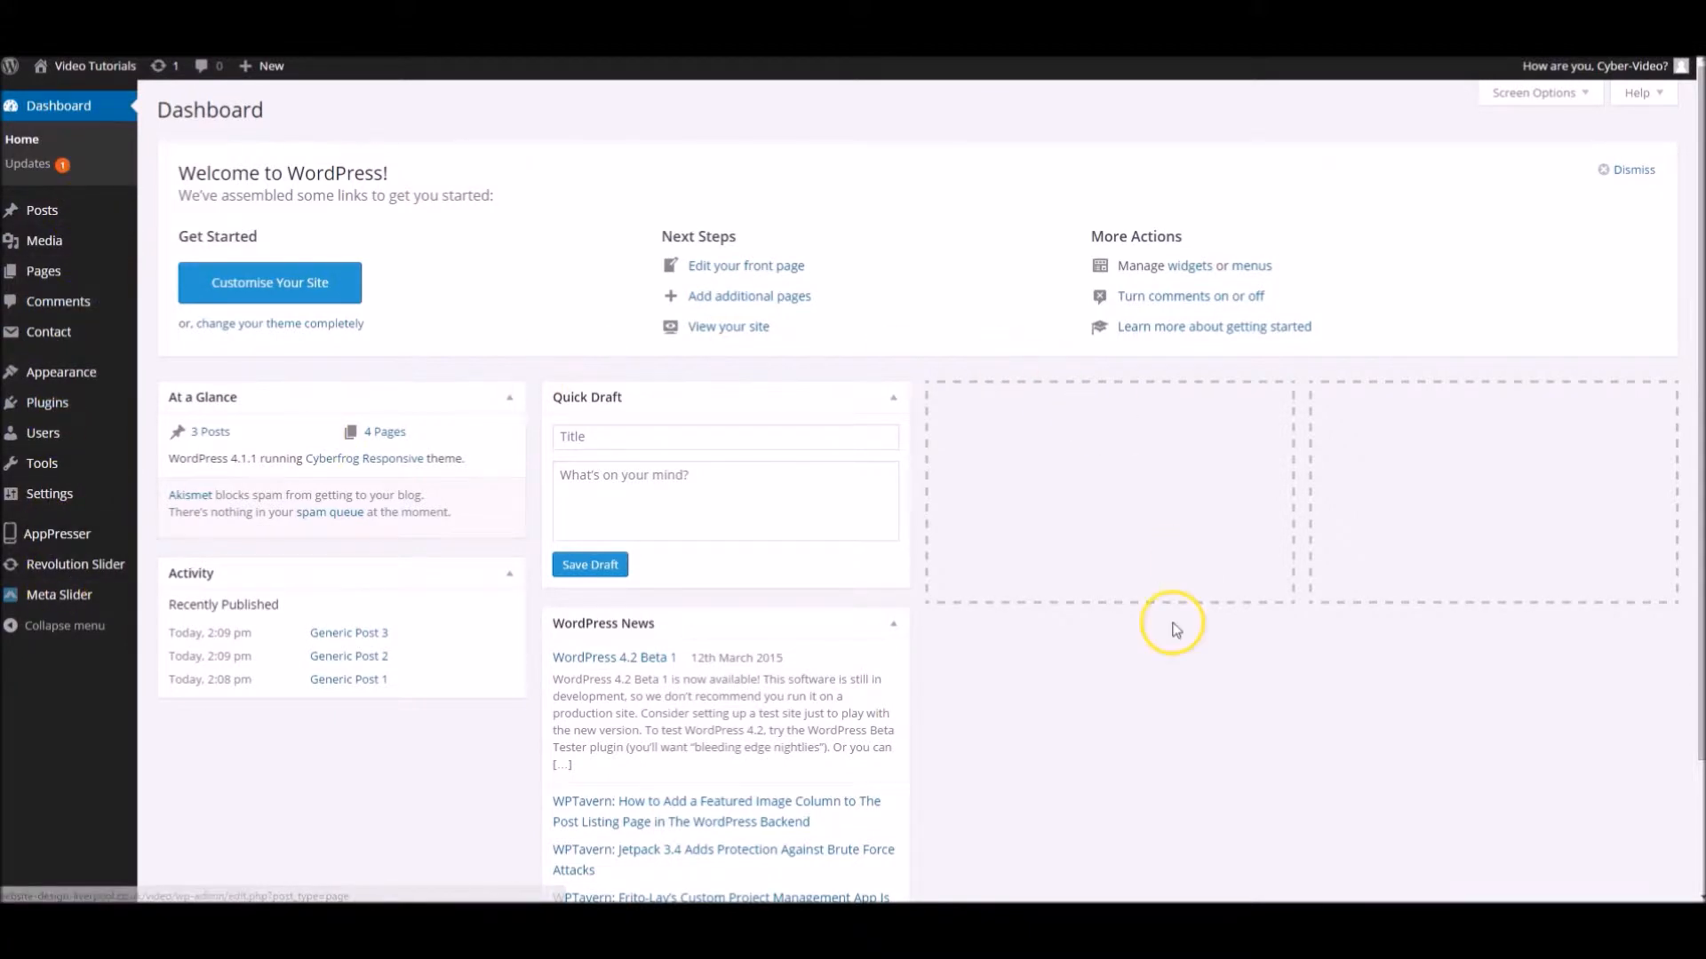
{"action": "mouse_move", "coordinate": [58, 269]}
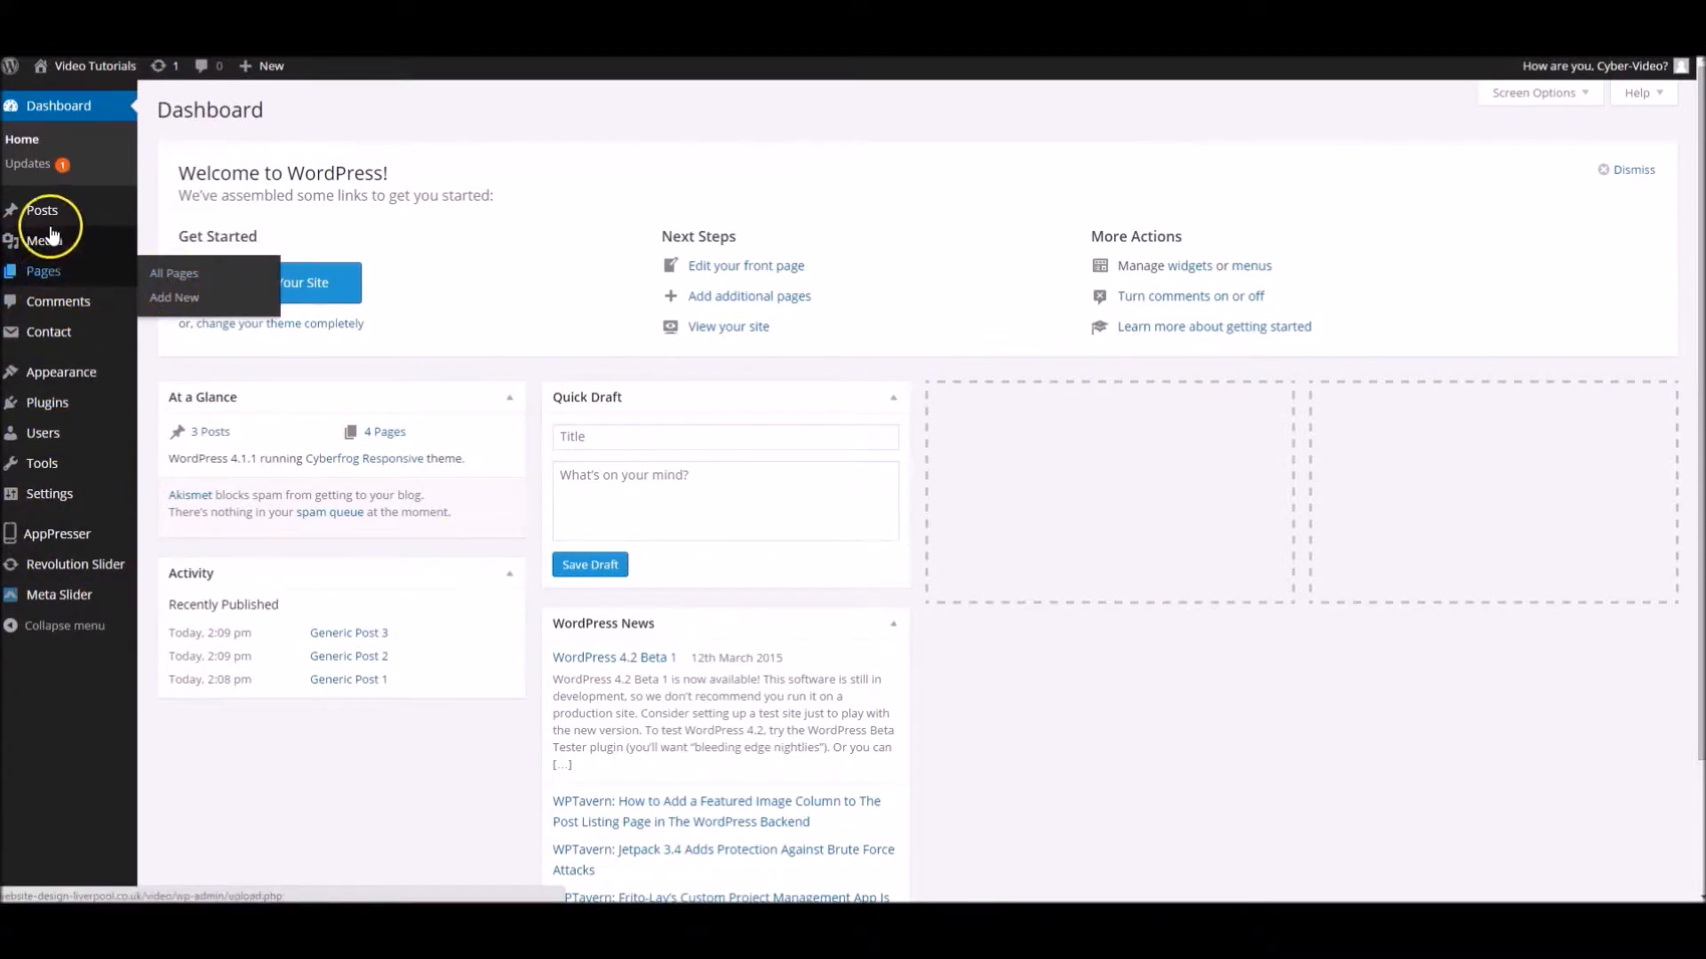
{"action": "mouse_move", "coordinate": [53, 210]}
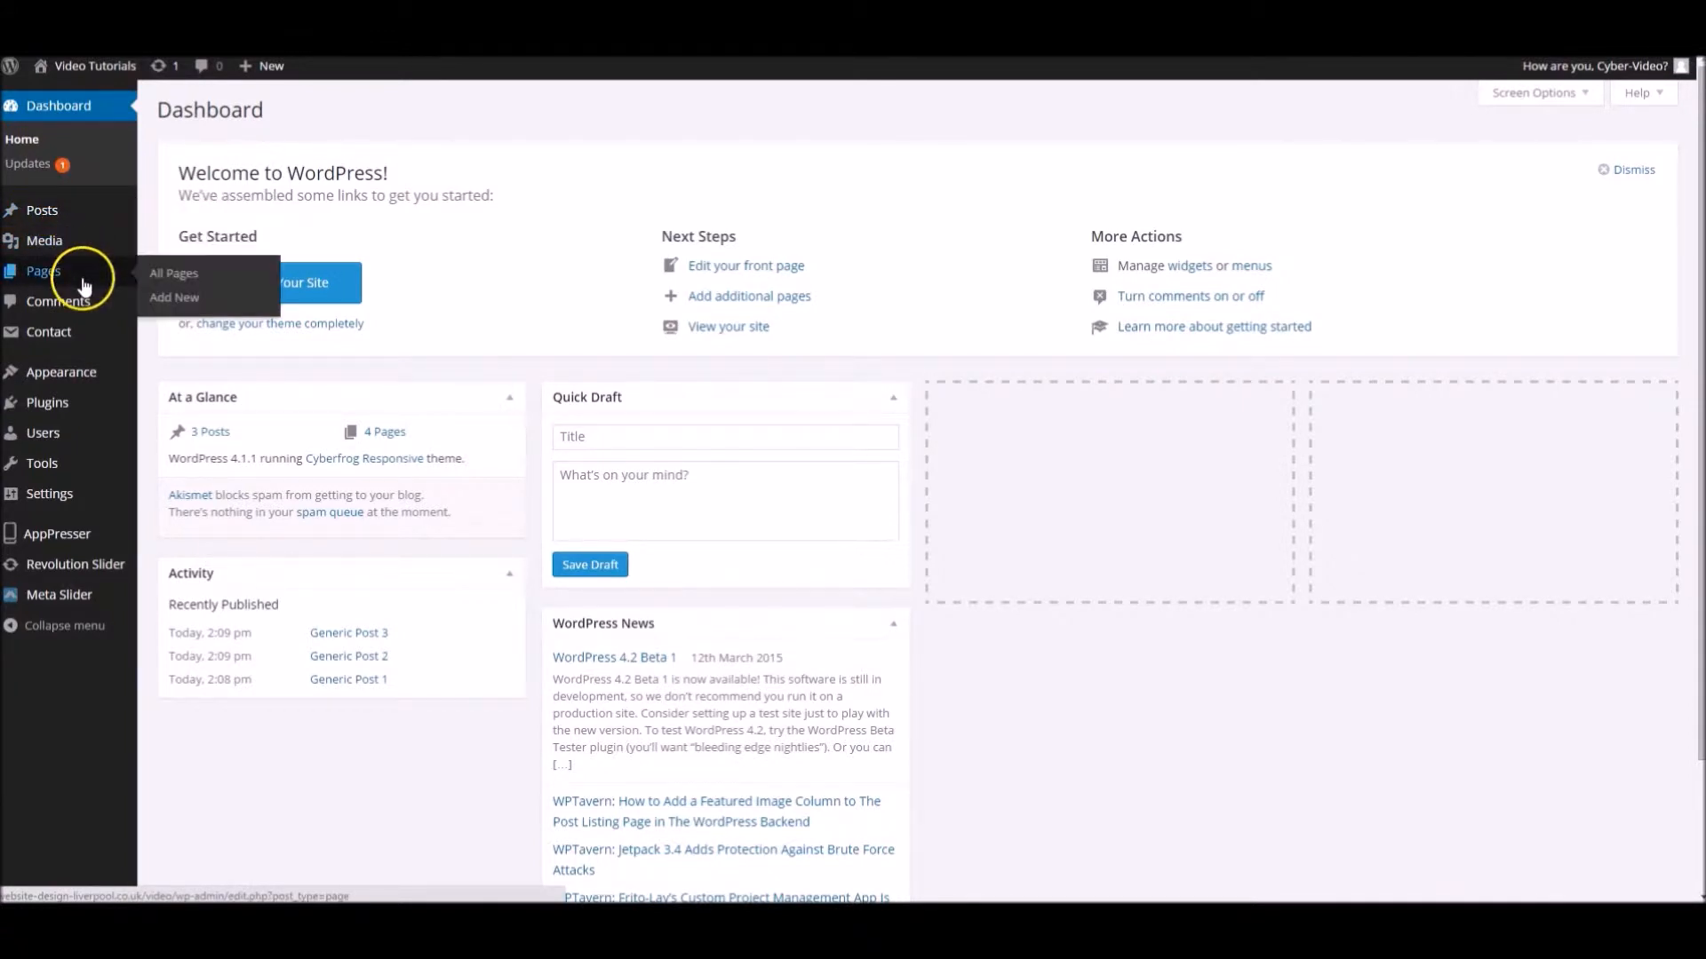
{"action": "left_click", "coordinate": [199, 276]}
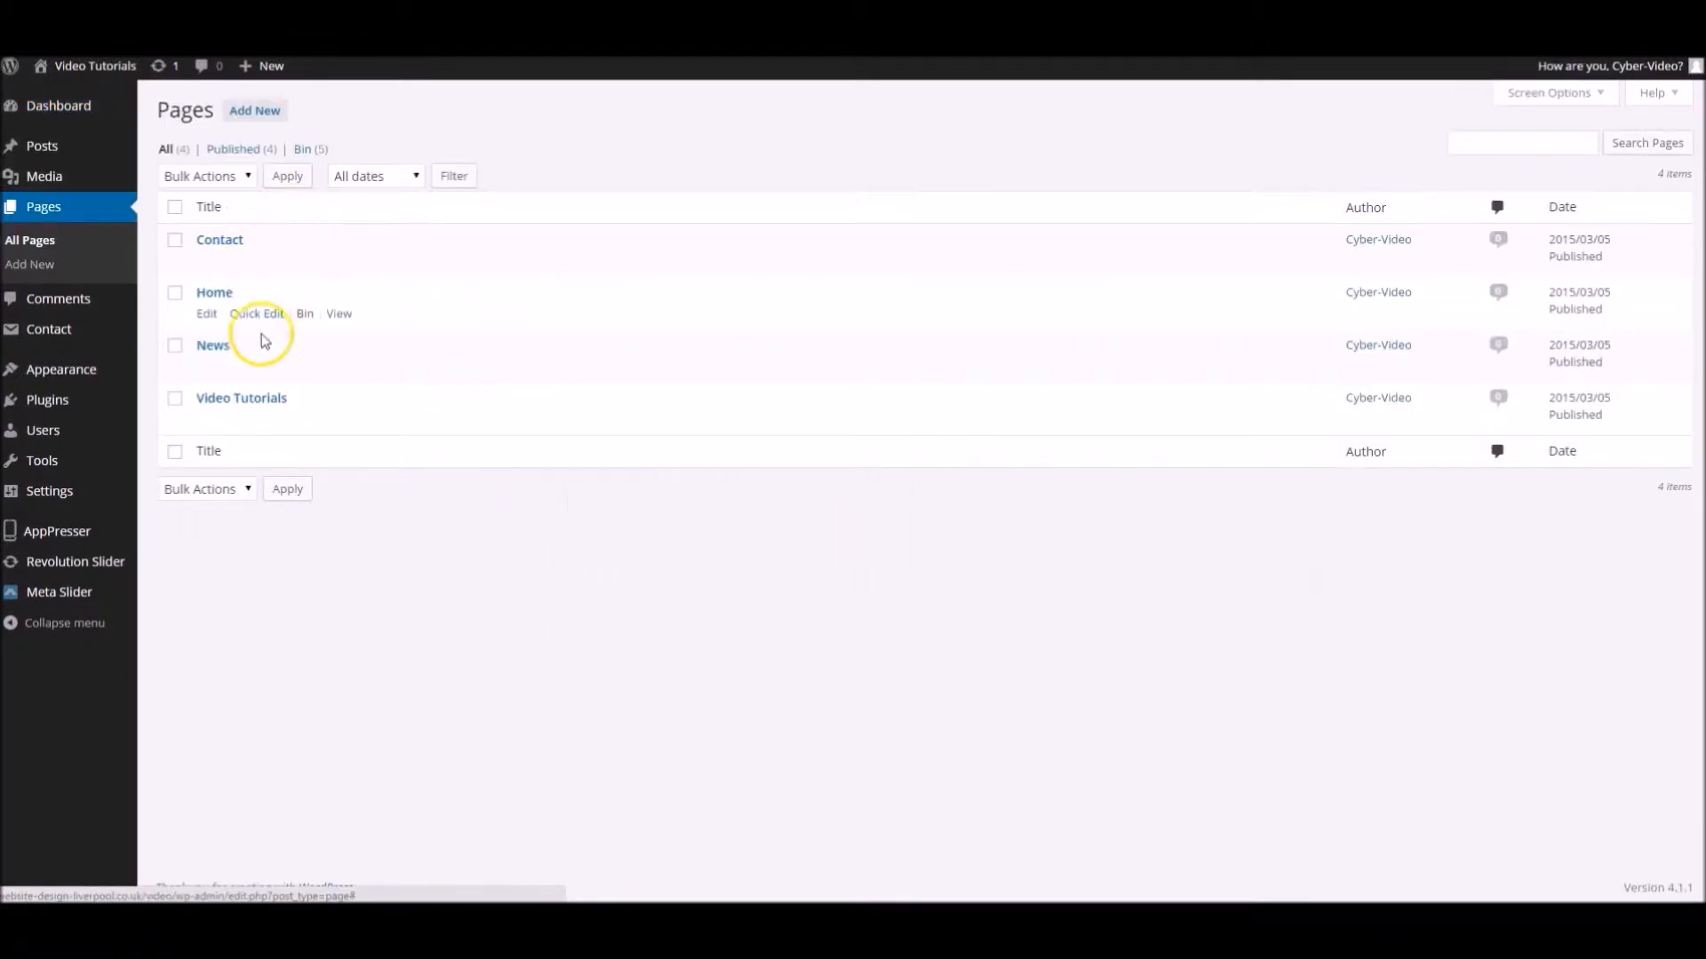
- Open the Home page for editing, review its published version down to the footer, and return to editing it
{"action": "left_click", "coordinate": [218, 293]}
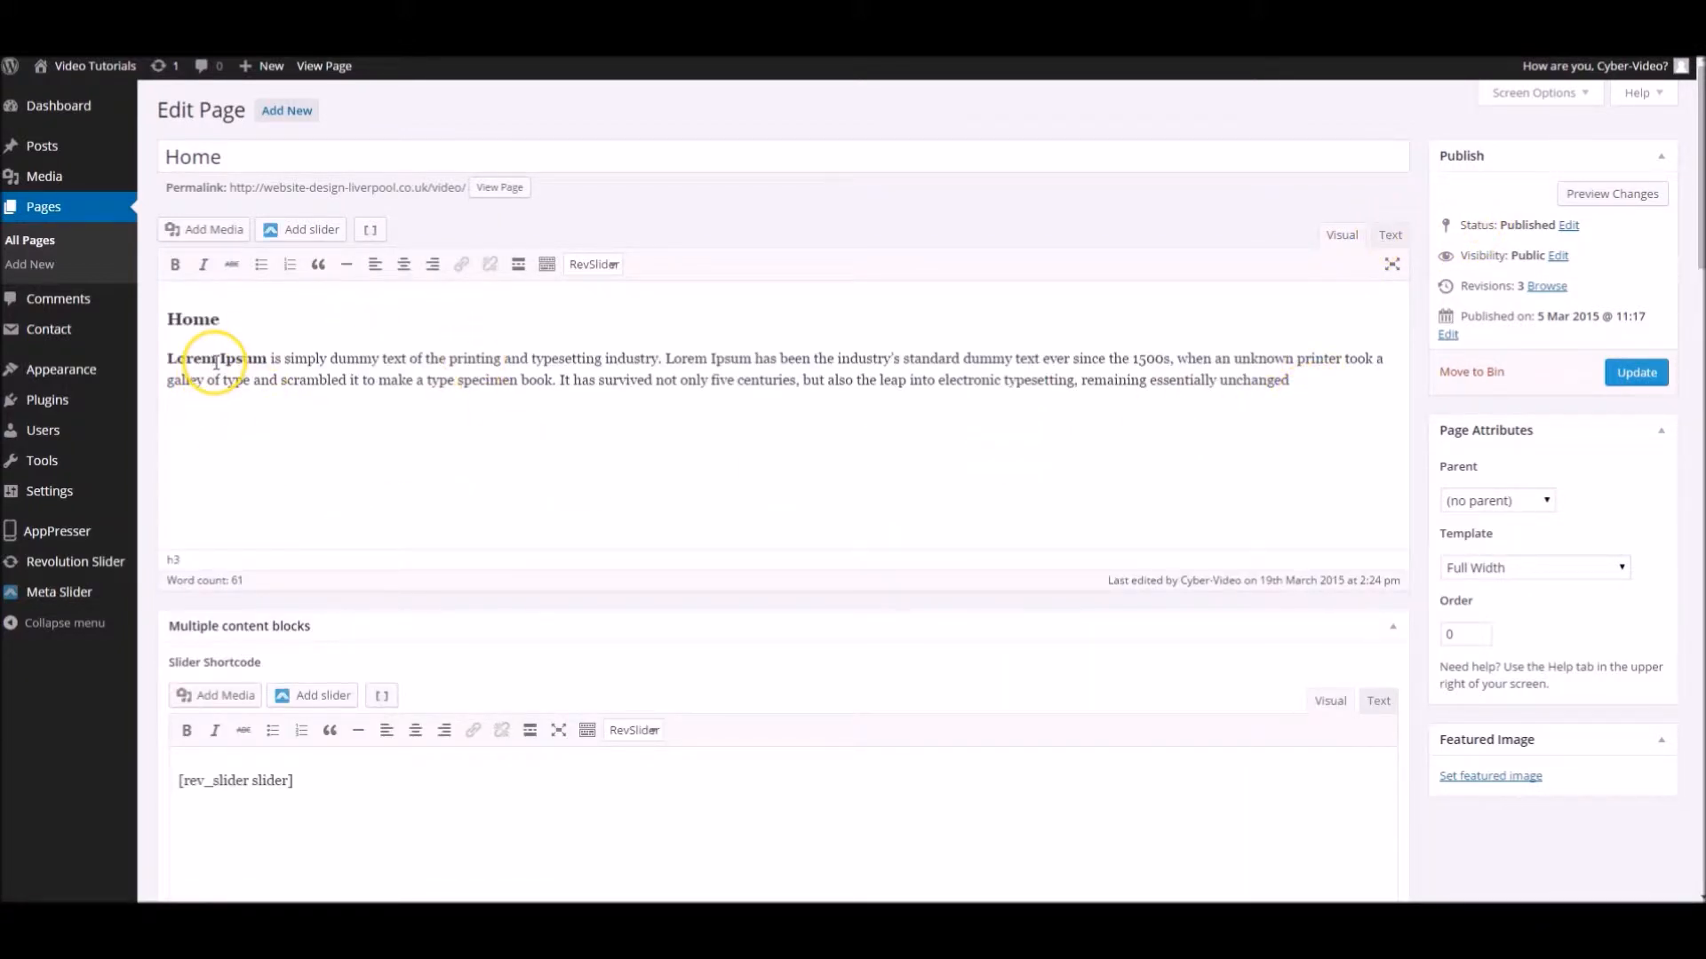
{"action": "left_click", "coordinate": [491, 189]}
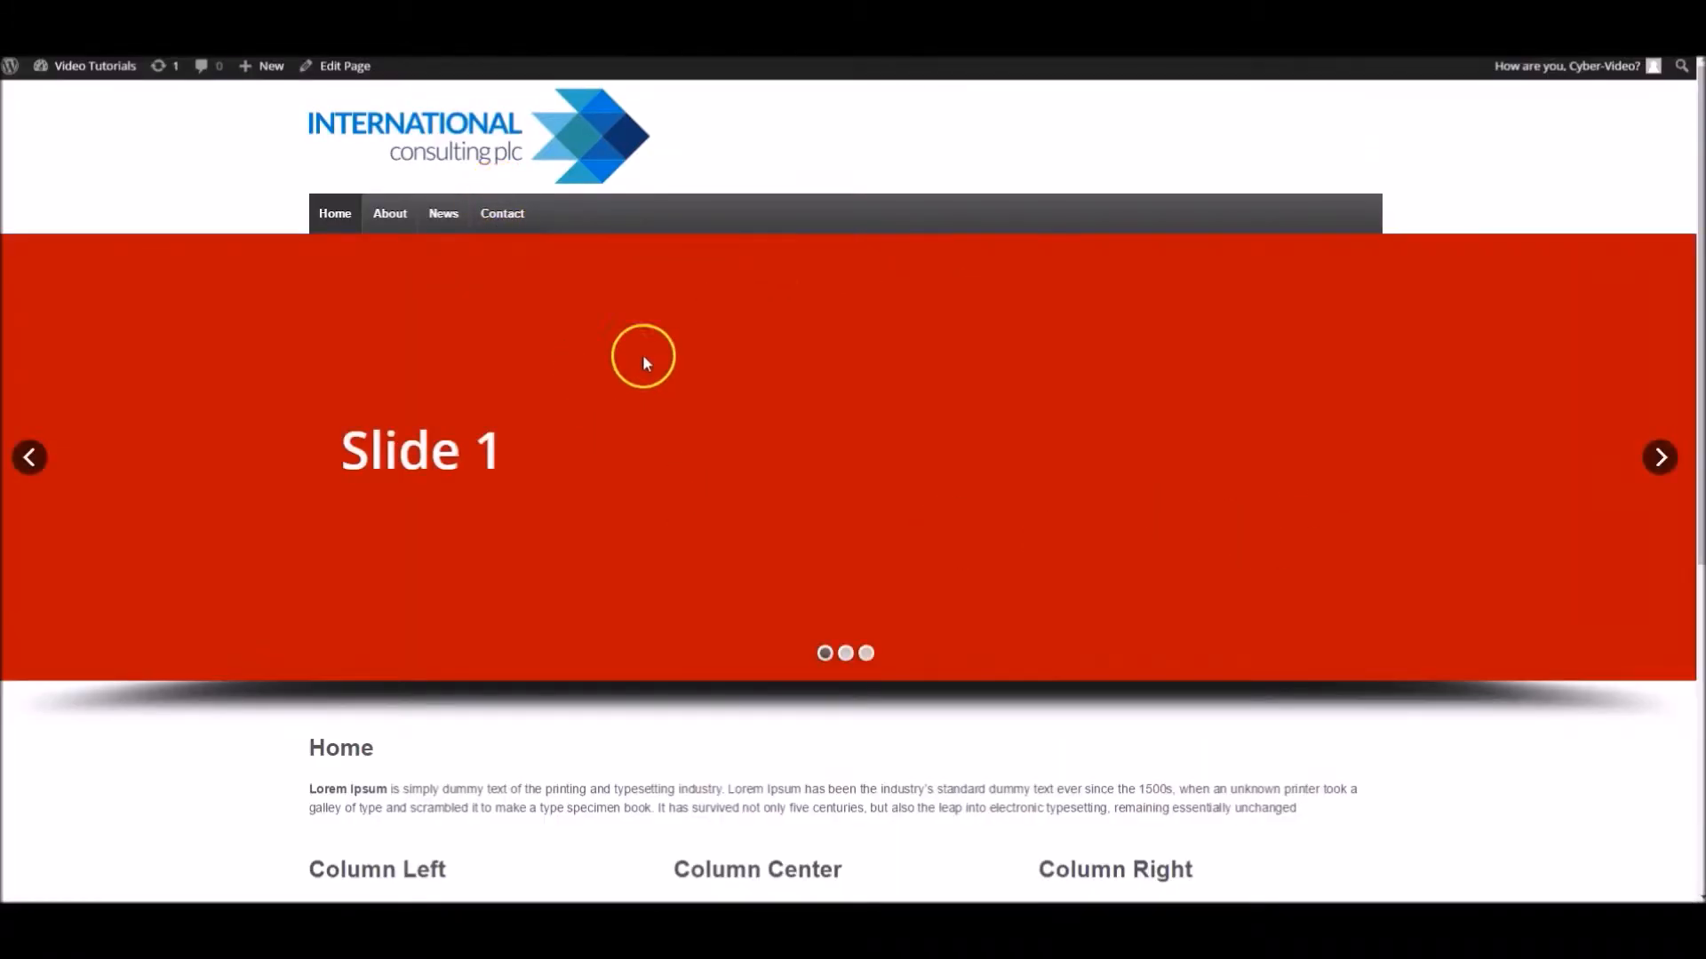
{"action": "scroll", "coordinate": [644, 590], "scroll_direction": "down", "scroll_amount": 5}
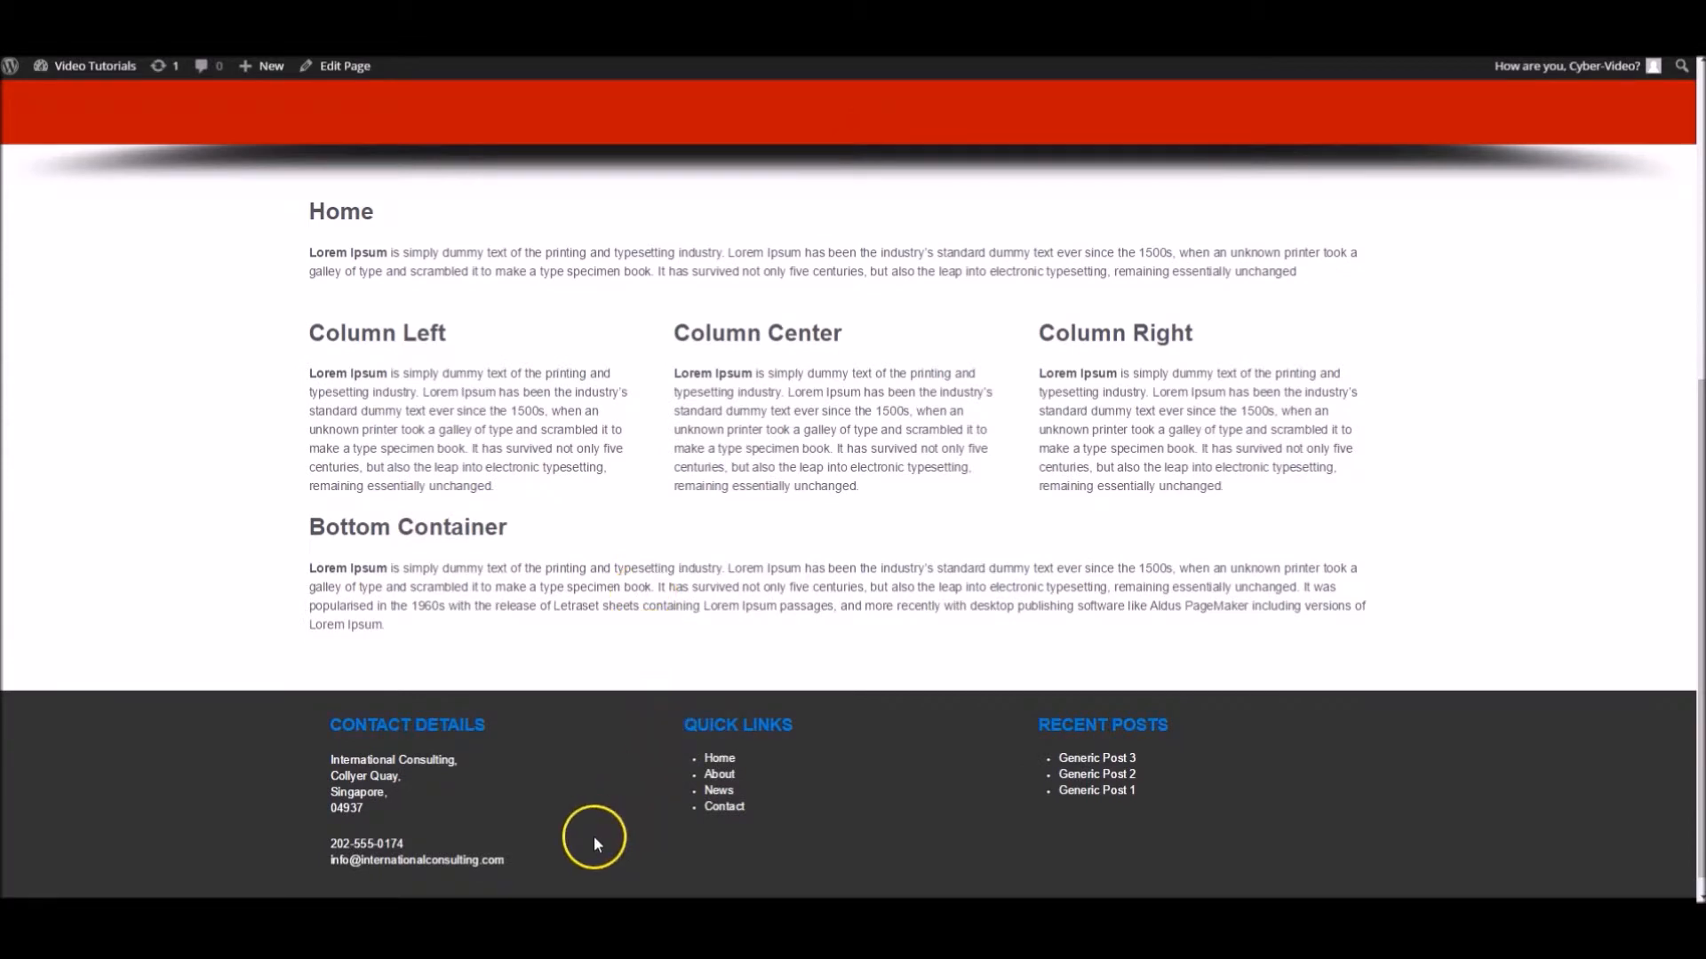
{"action": "scroll", "coordinate": [551, 666], "scroll_direction": "up", "scroll_amount": 5}
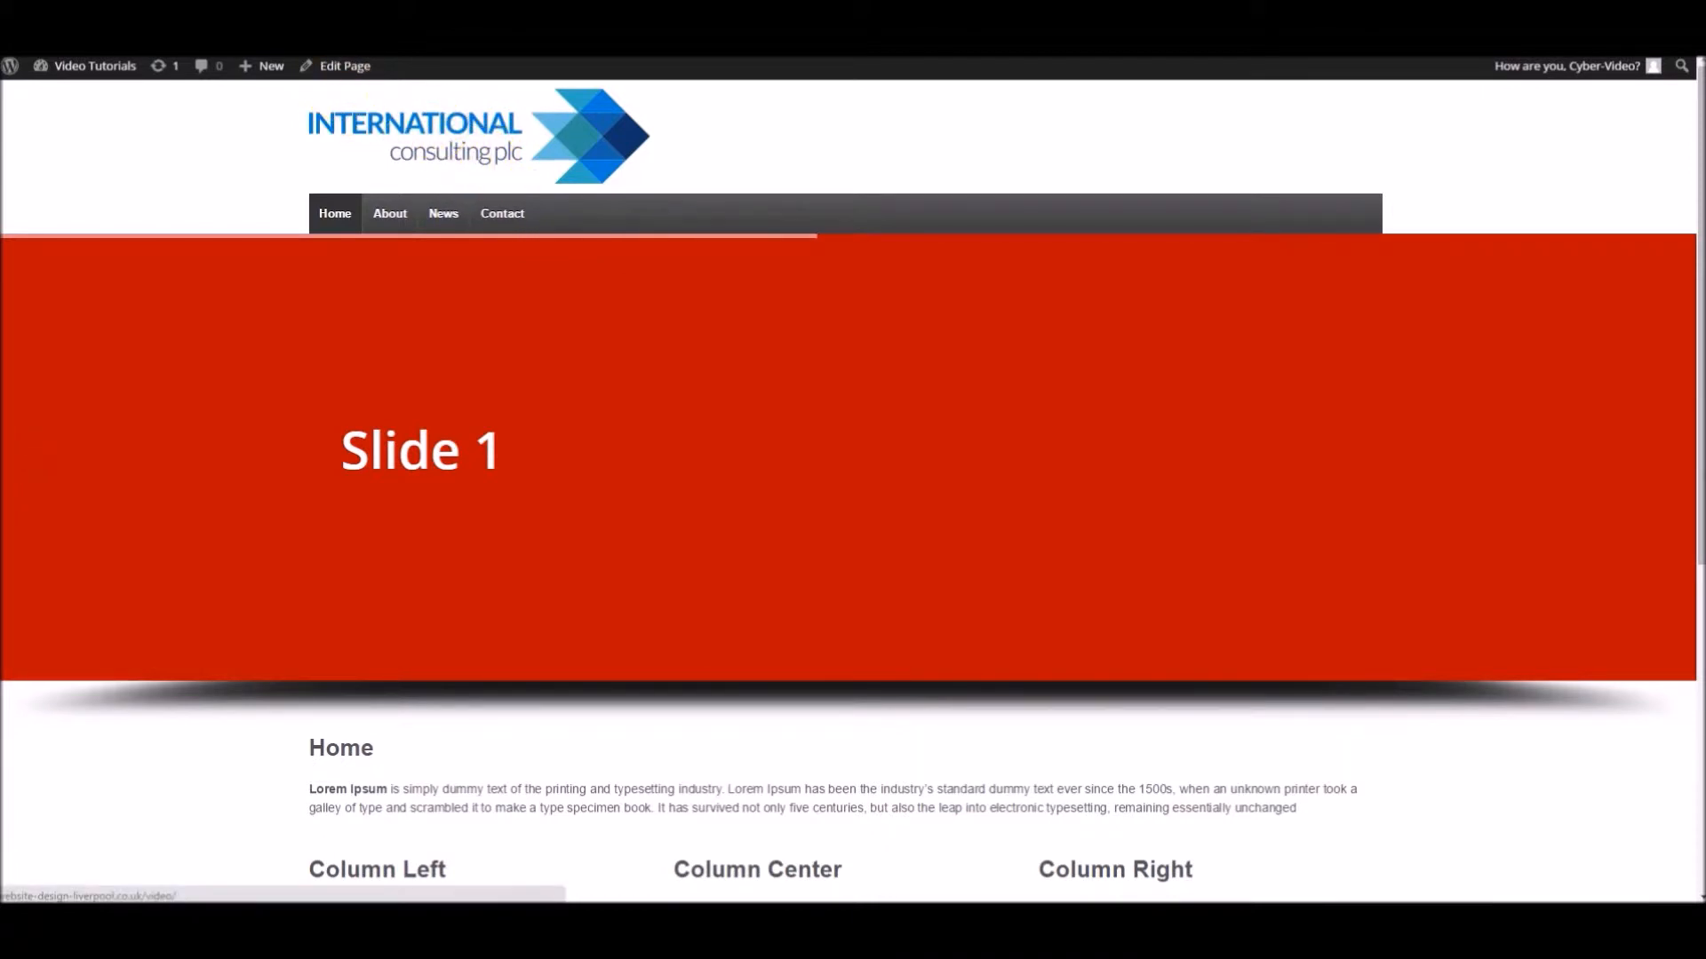
{"action": "left_click", "coordinate": [354, 68]}
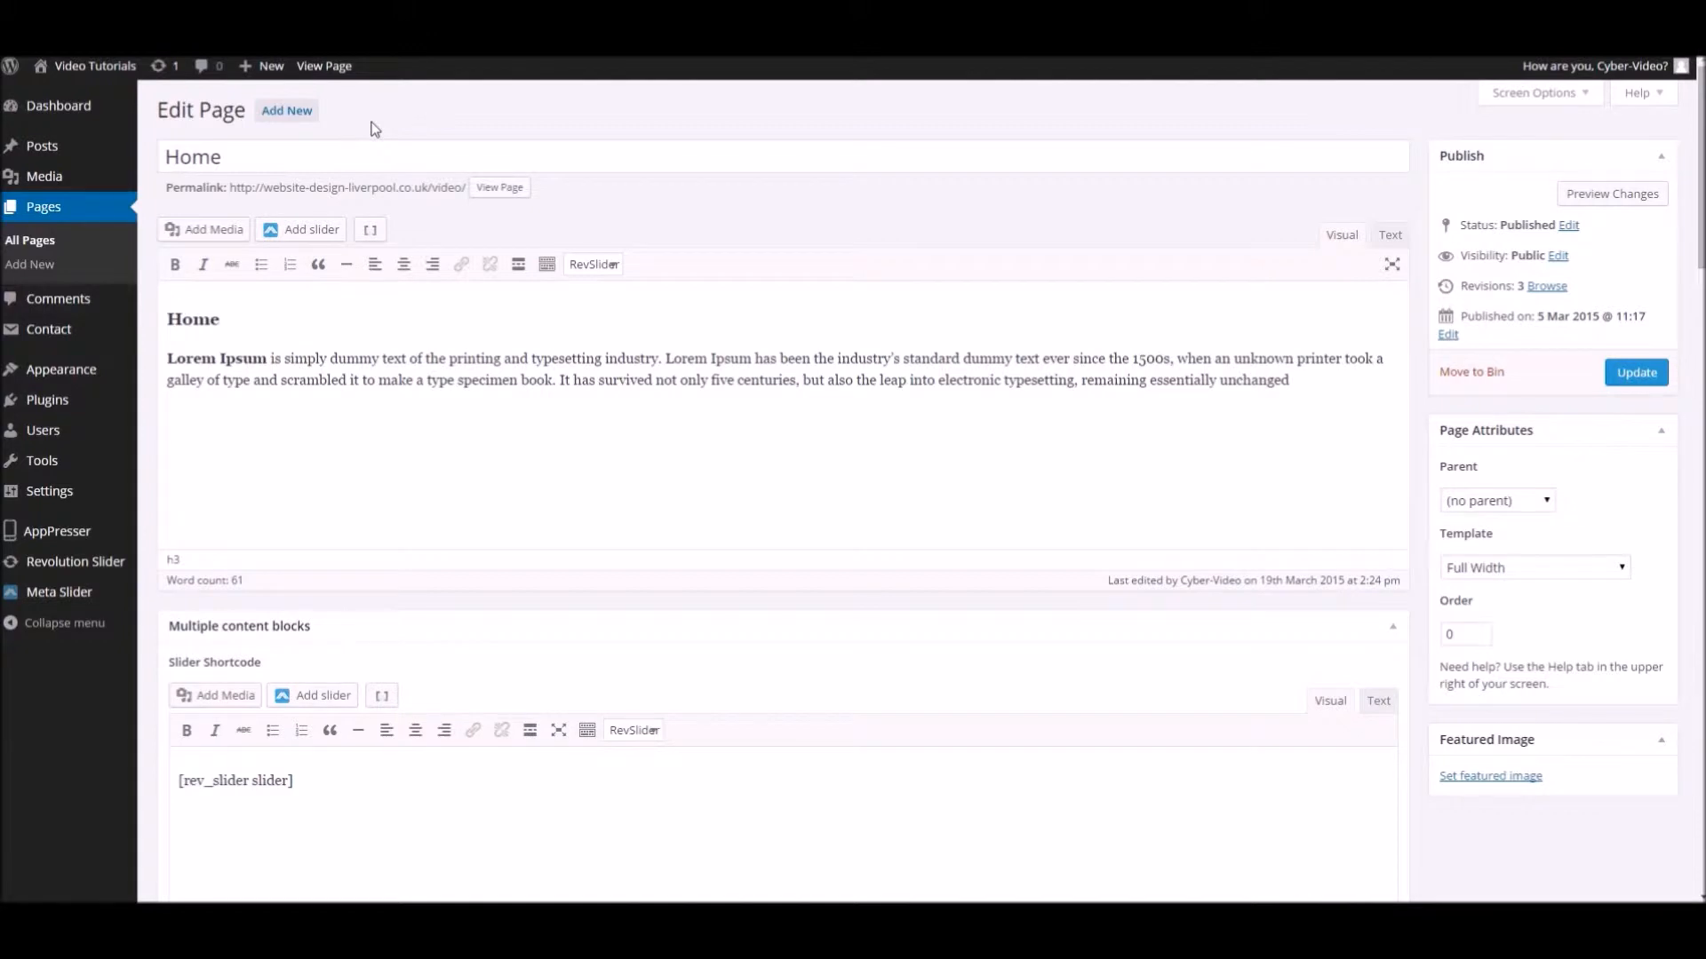
- Create a new page titled "About Us"
{"action": "left_click", "coordinate": [286, 112]}
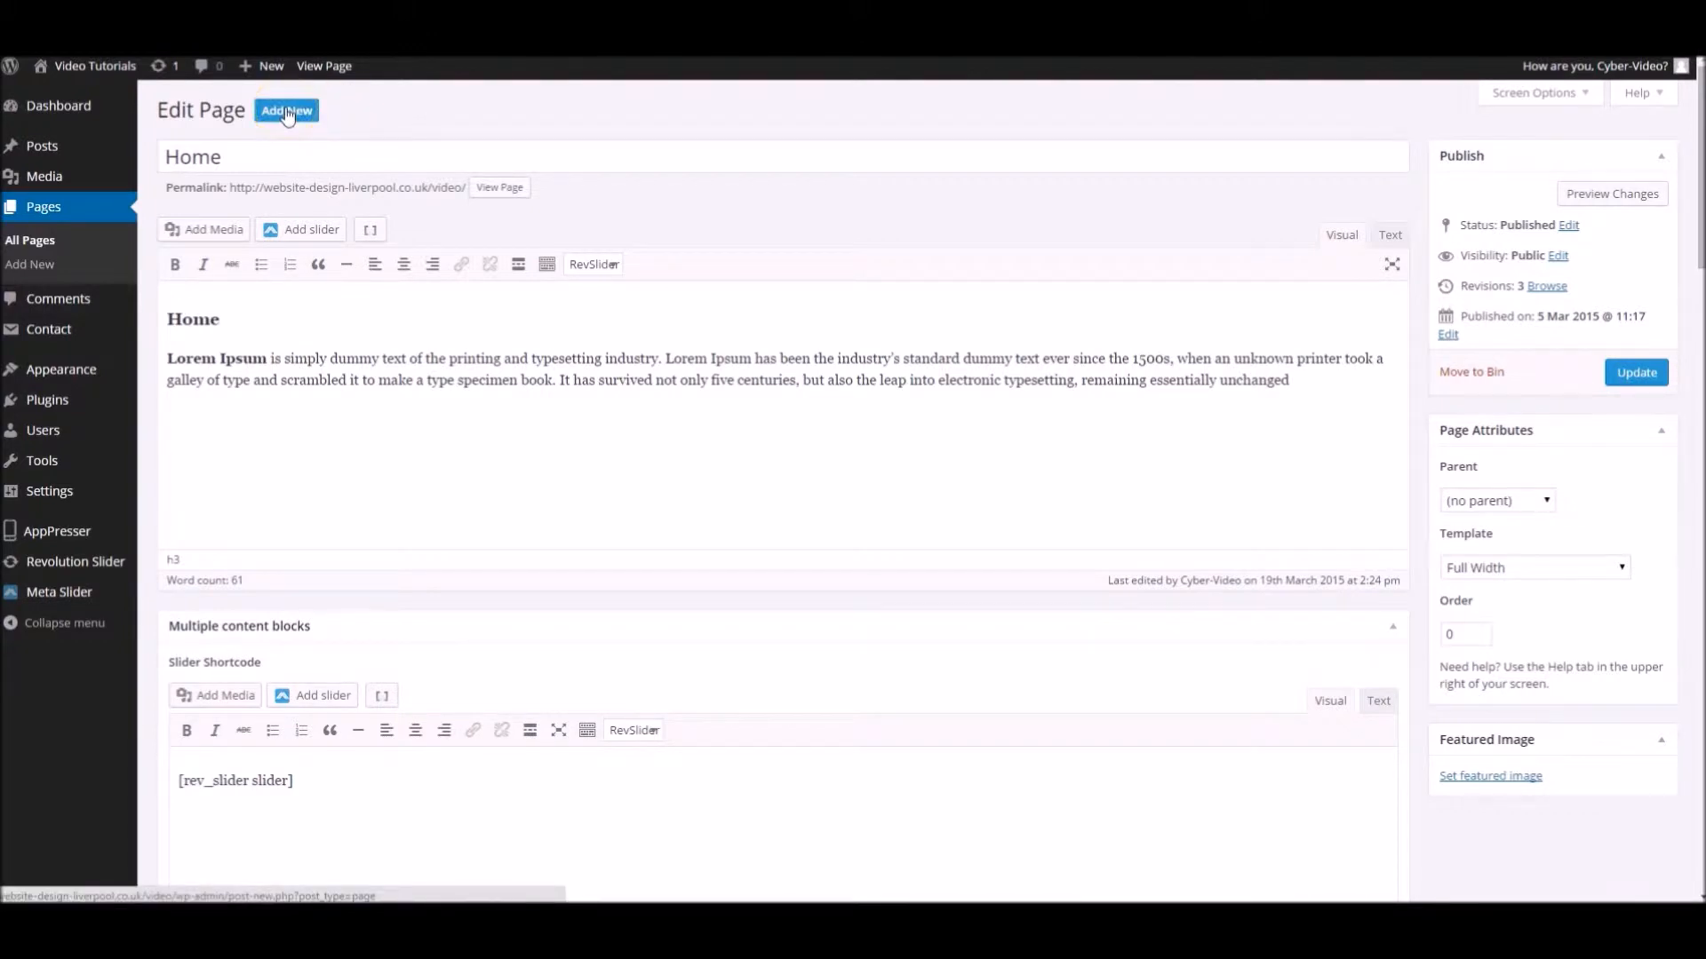
{"action": "left_click", "coordinate": [286, 113]}
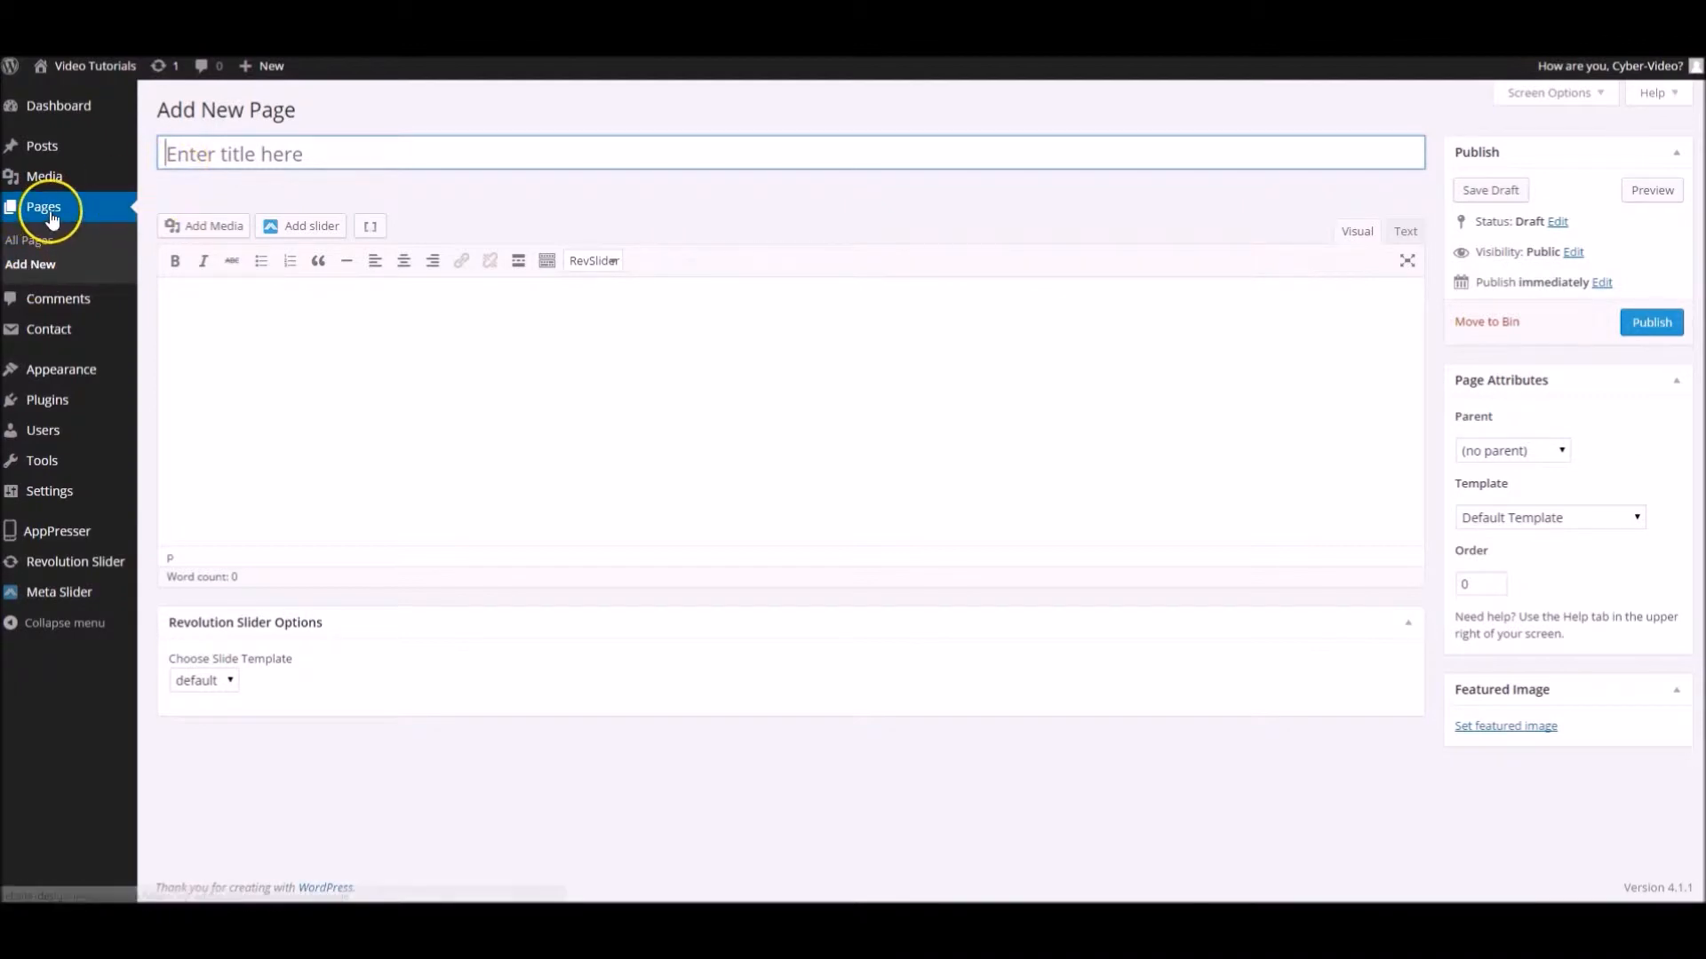
{"action": "type", "text": "About Us"}
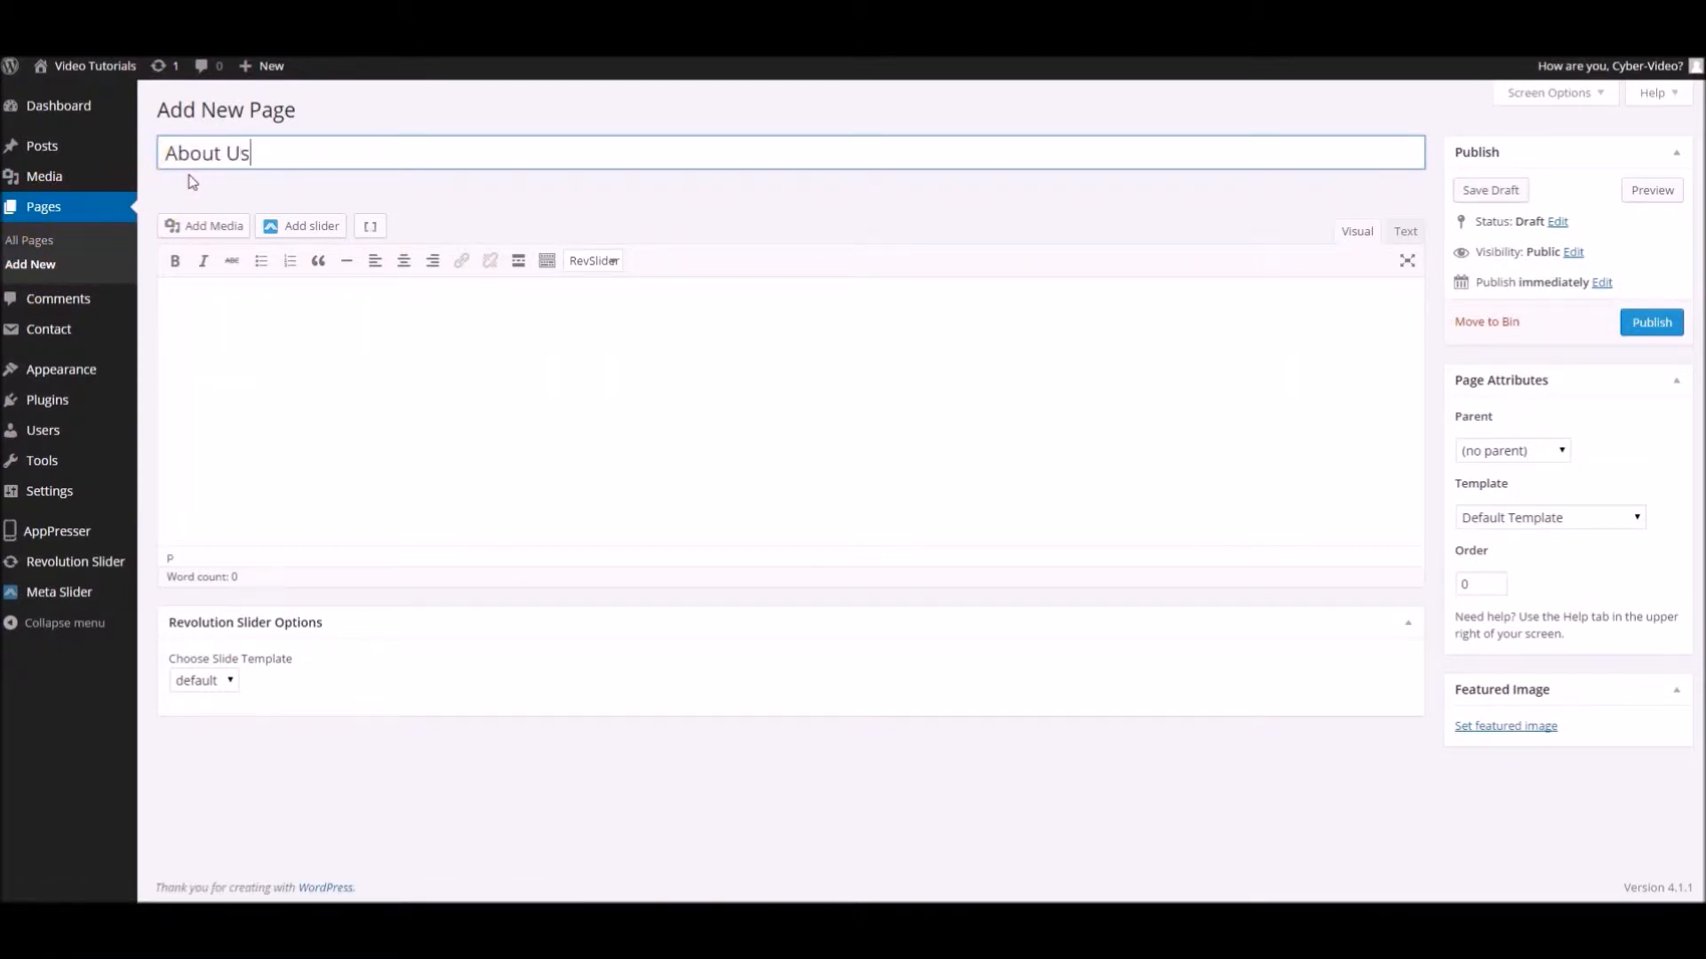
{"action": "left_click", "coordinate": [349, 335]}
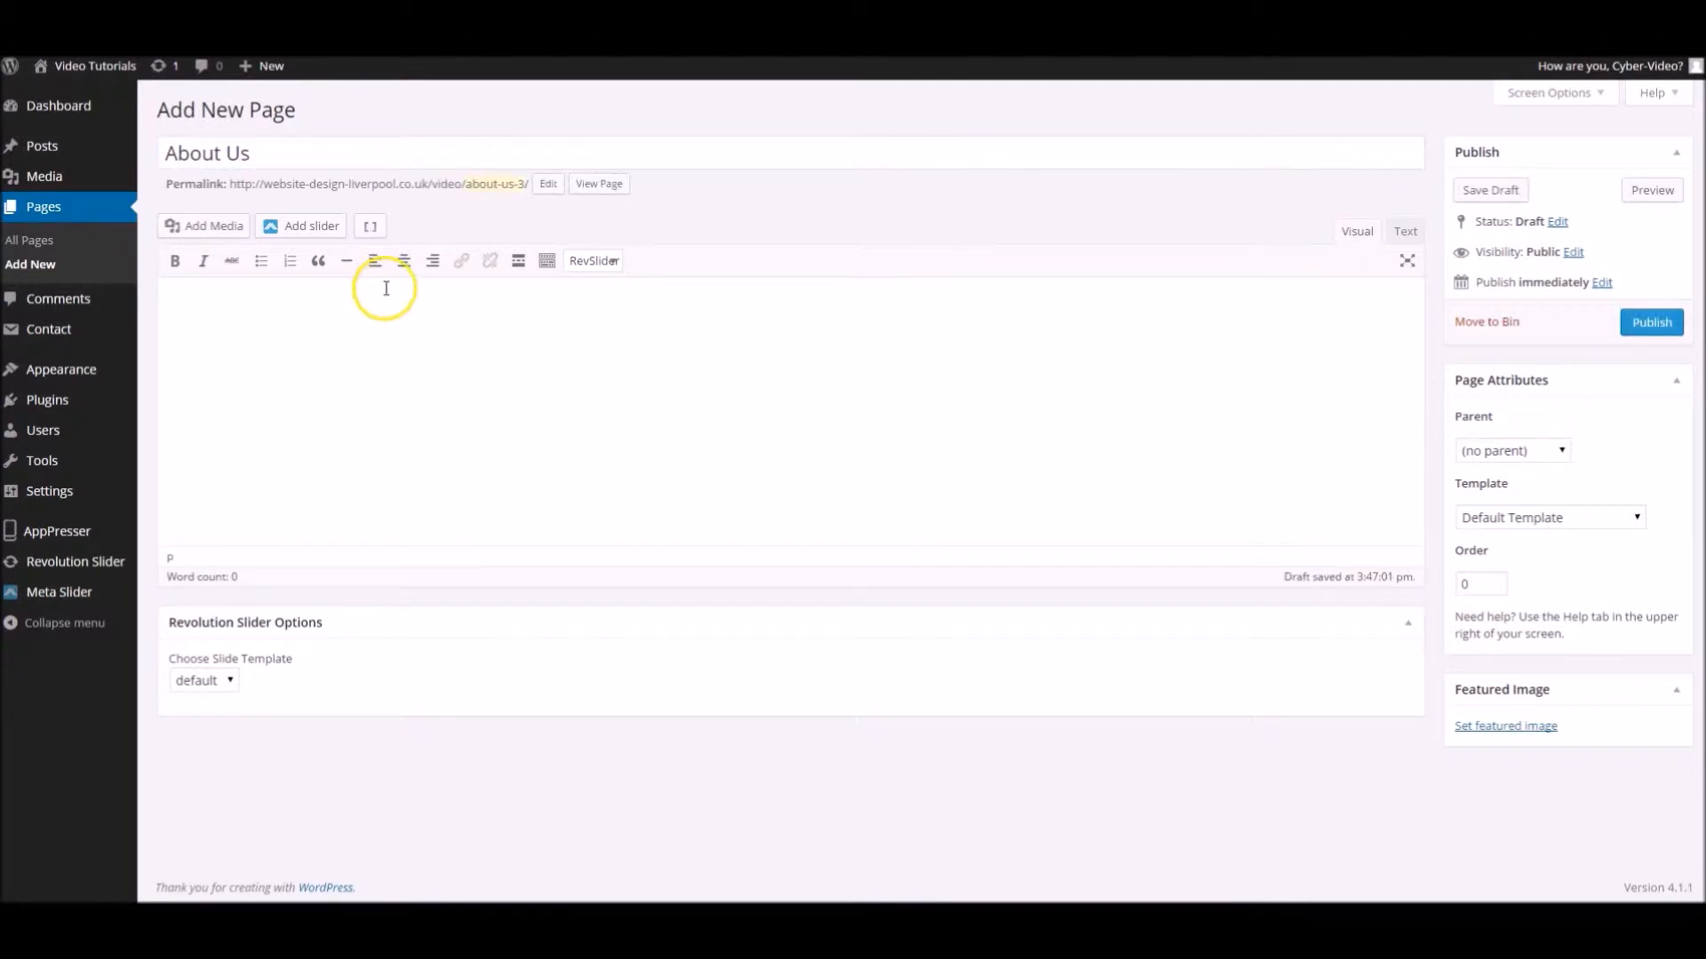
- Change the new page's permalink slug to "about-company"
{"action": "left_click", "coordinate": [500, 184]}
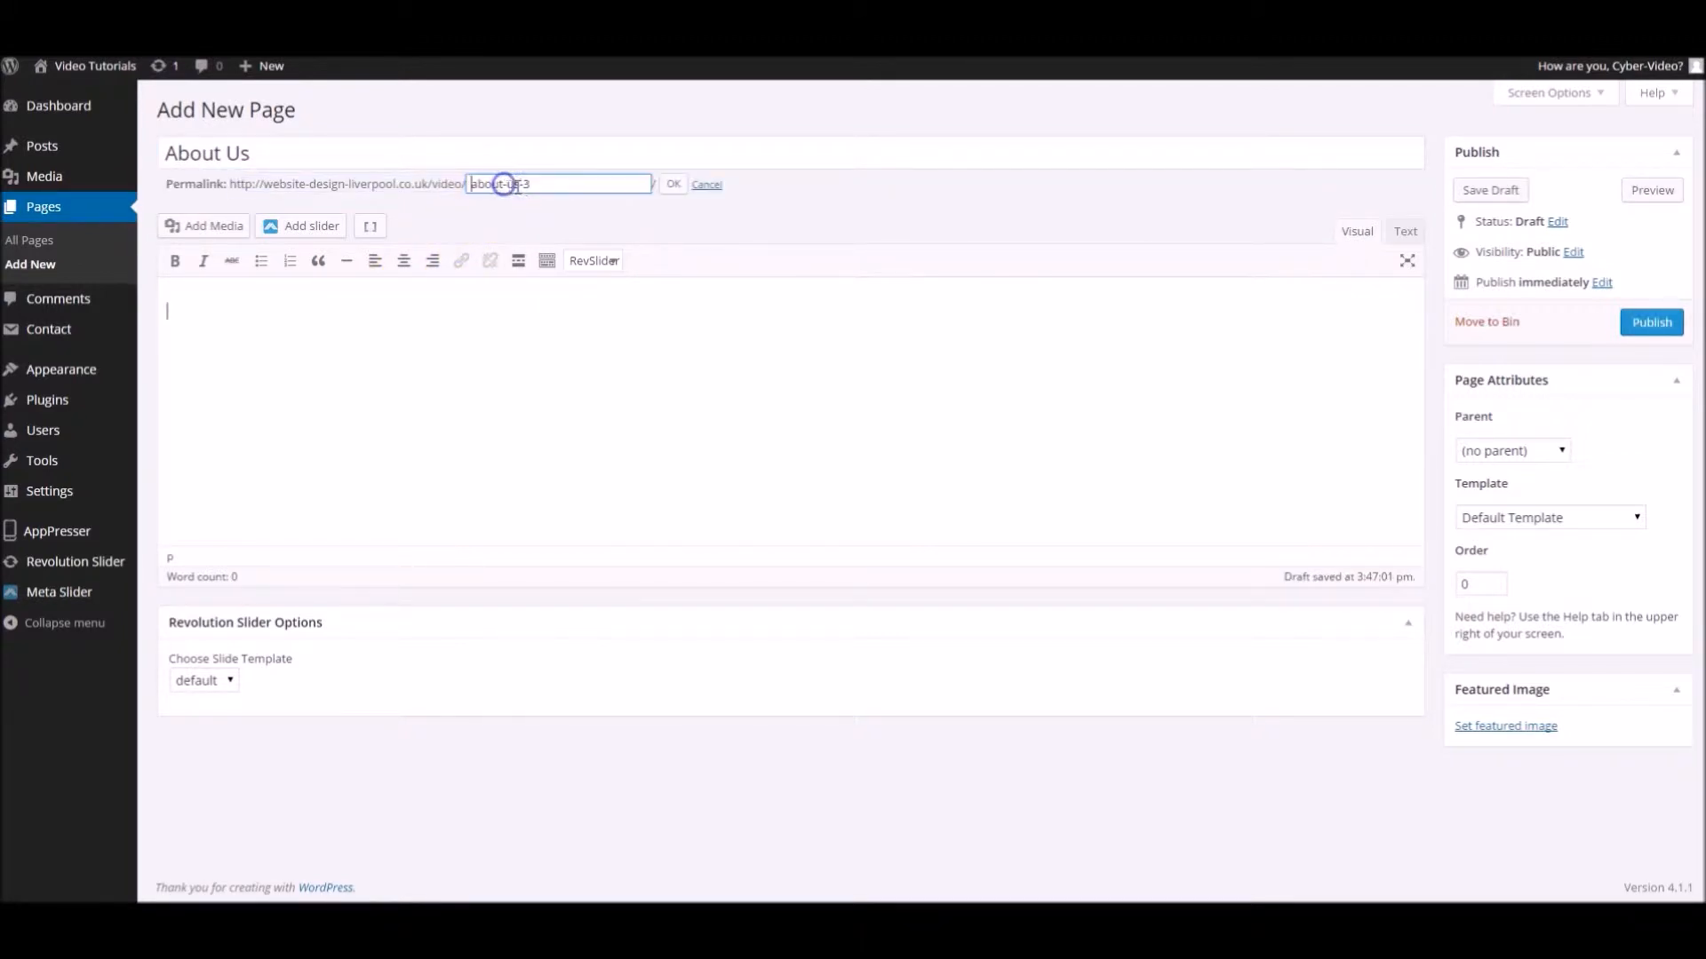
{"action": "left_click_drag", "start_coordinate": [531, 181], "coordinate": [509, 181]}
{"action": "type", "text": "team"}
{"action": "left_click", "coordinate": [673, 184]}
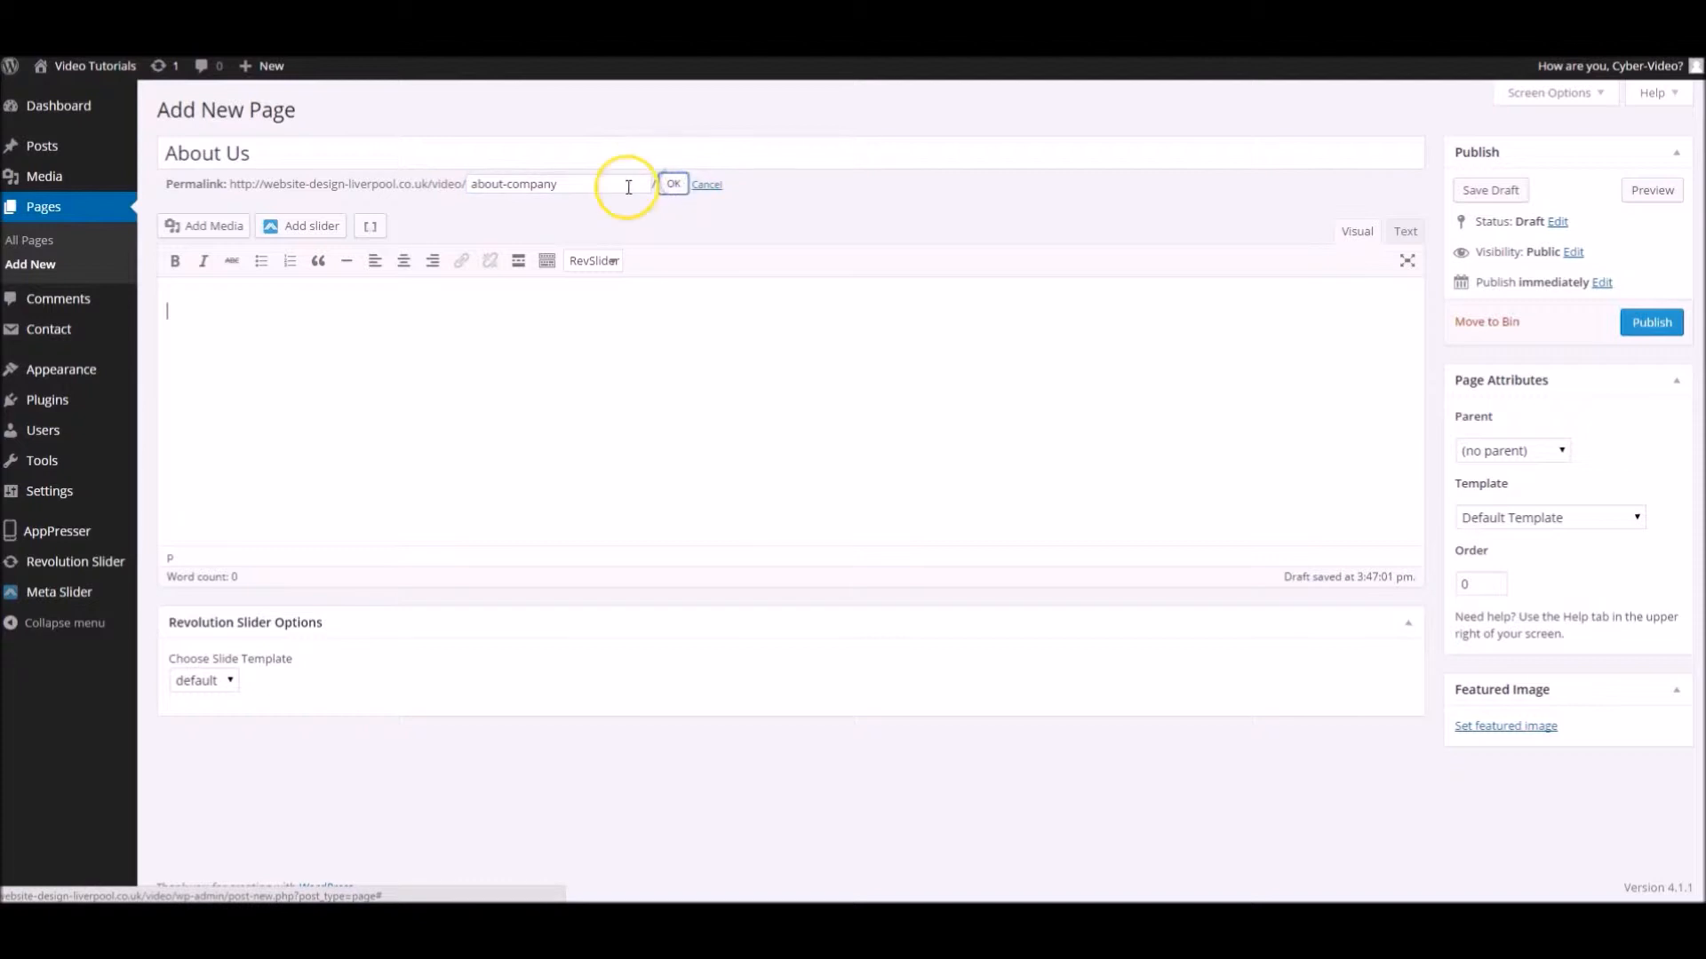
- Enter "This is a sub-header." in the page body and show the additional row of formatting tools
{"action": "left_click", "coordinate": [328, 330]}
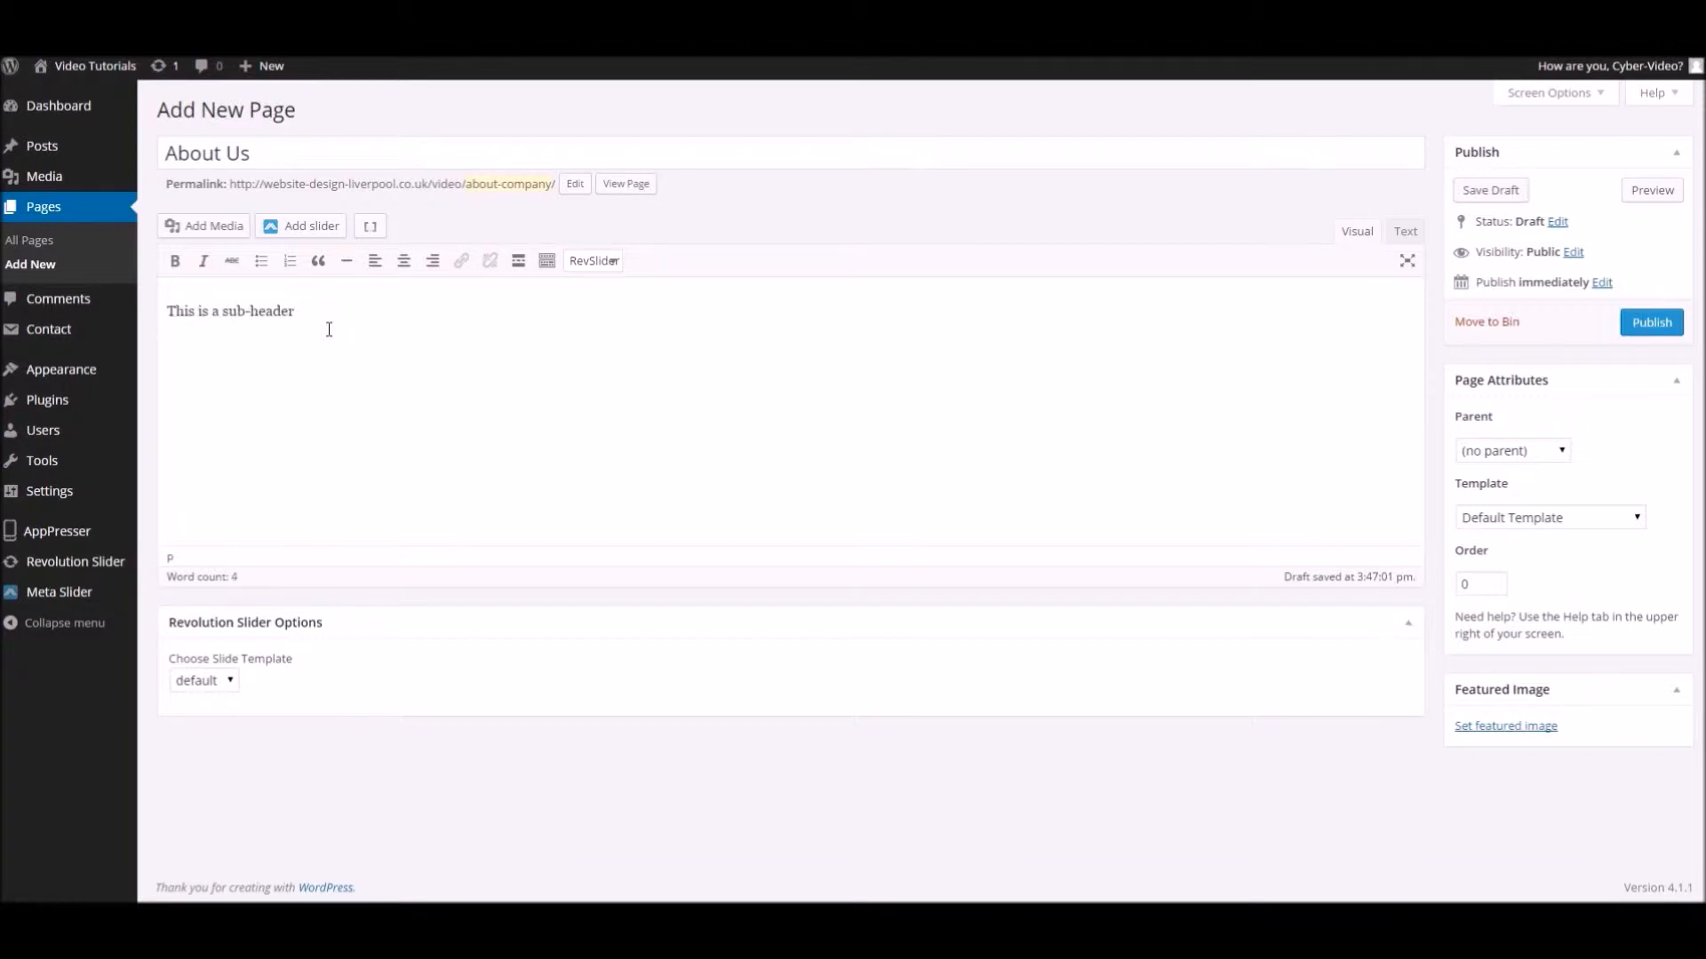
{"action": "left_click", "coordinate": [332, 311]}
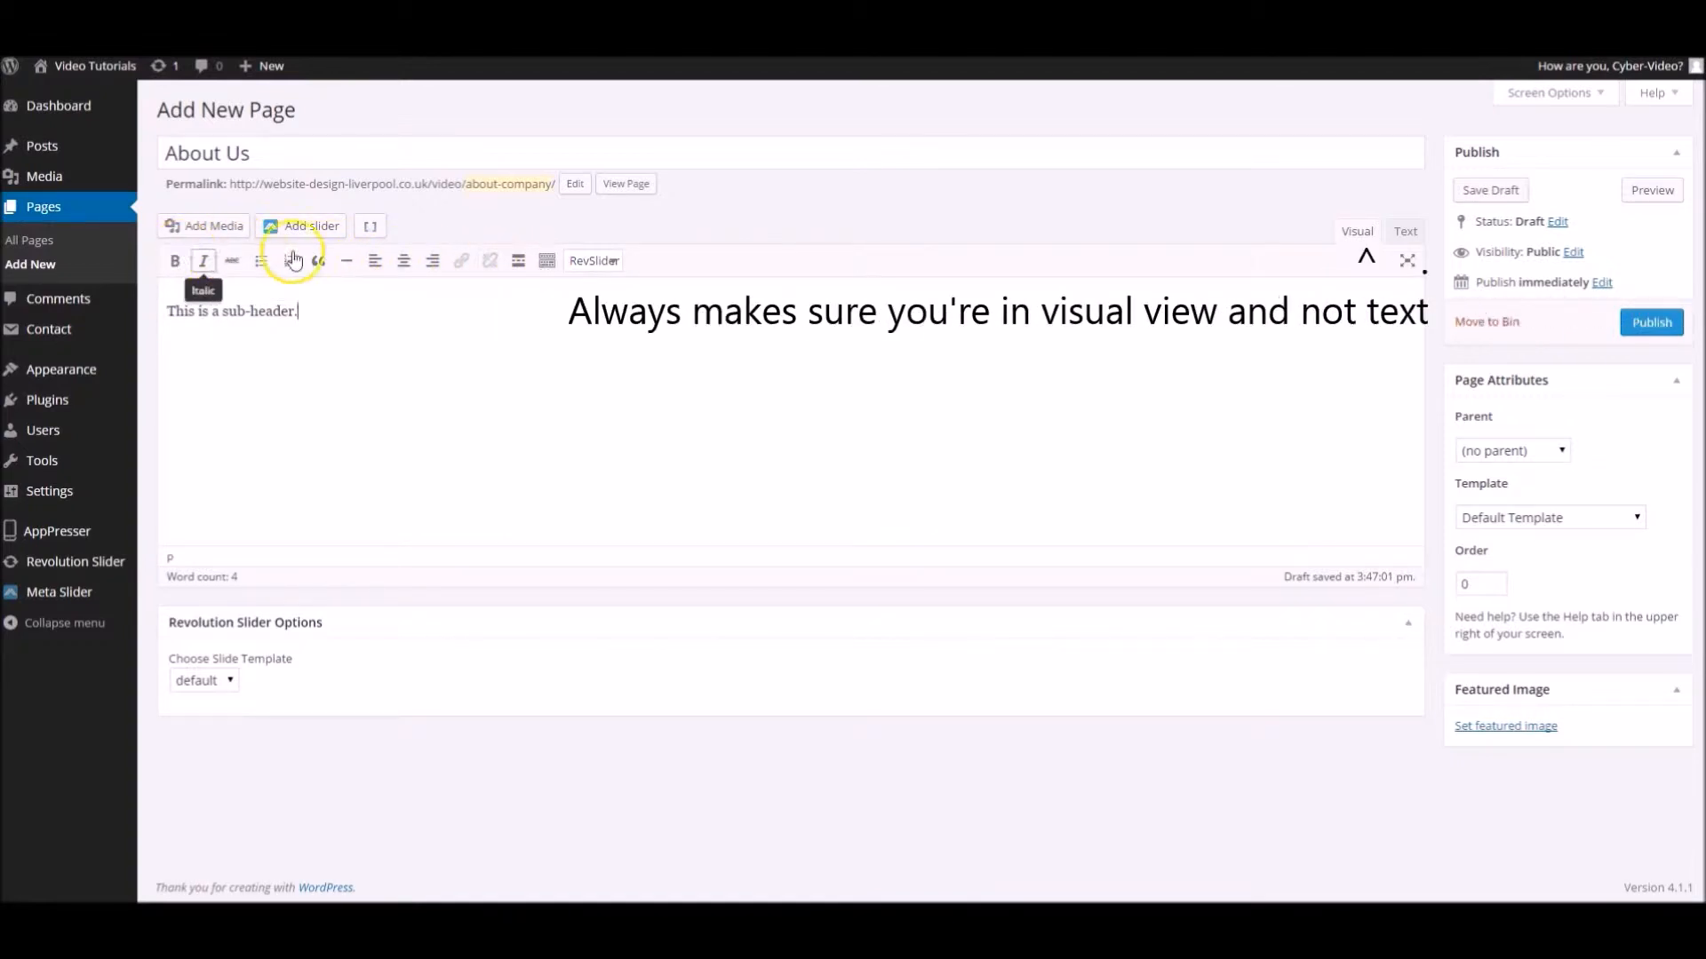
{"action": "left_click", "coordinate": [548, 263]}
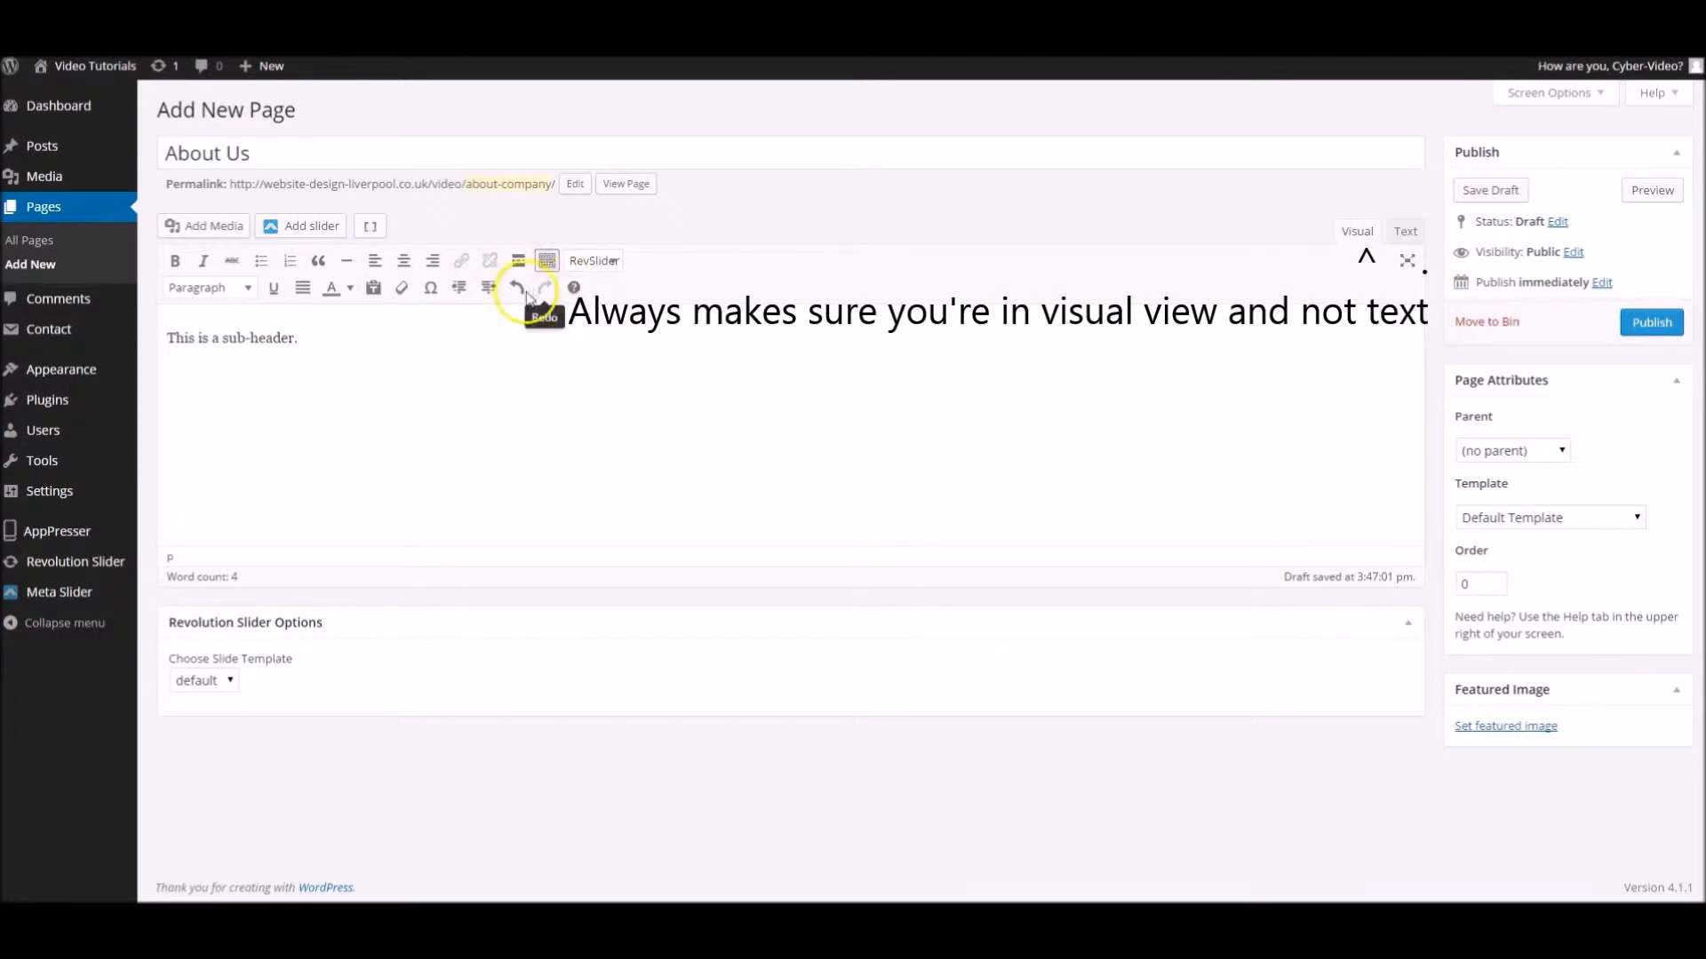
- Try the Heading 1, Heading 2 and Heading 6 formats on the sub-header line, and set it back to Paragraph
{"action": "left_click", "coordinate": [313, 338]}
{"action": "left_click_drag", "start_coordinate": [313, 338], "coordinate": [167, 338]}
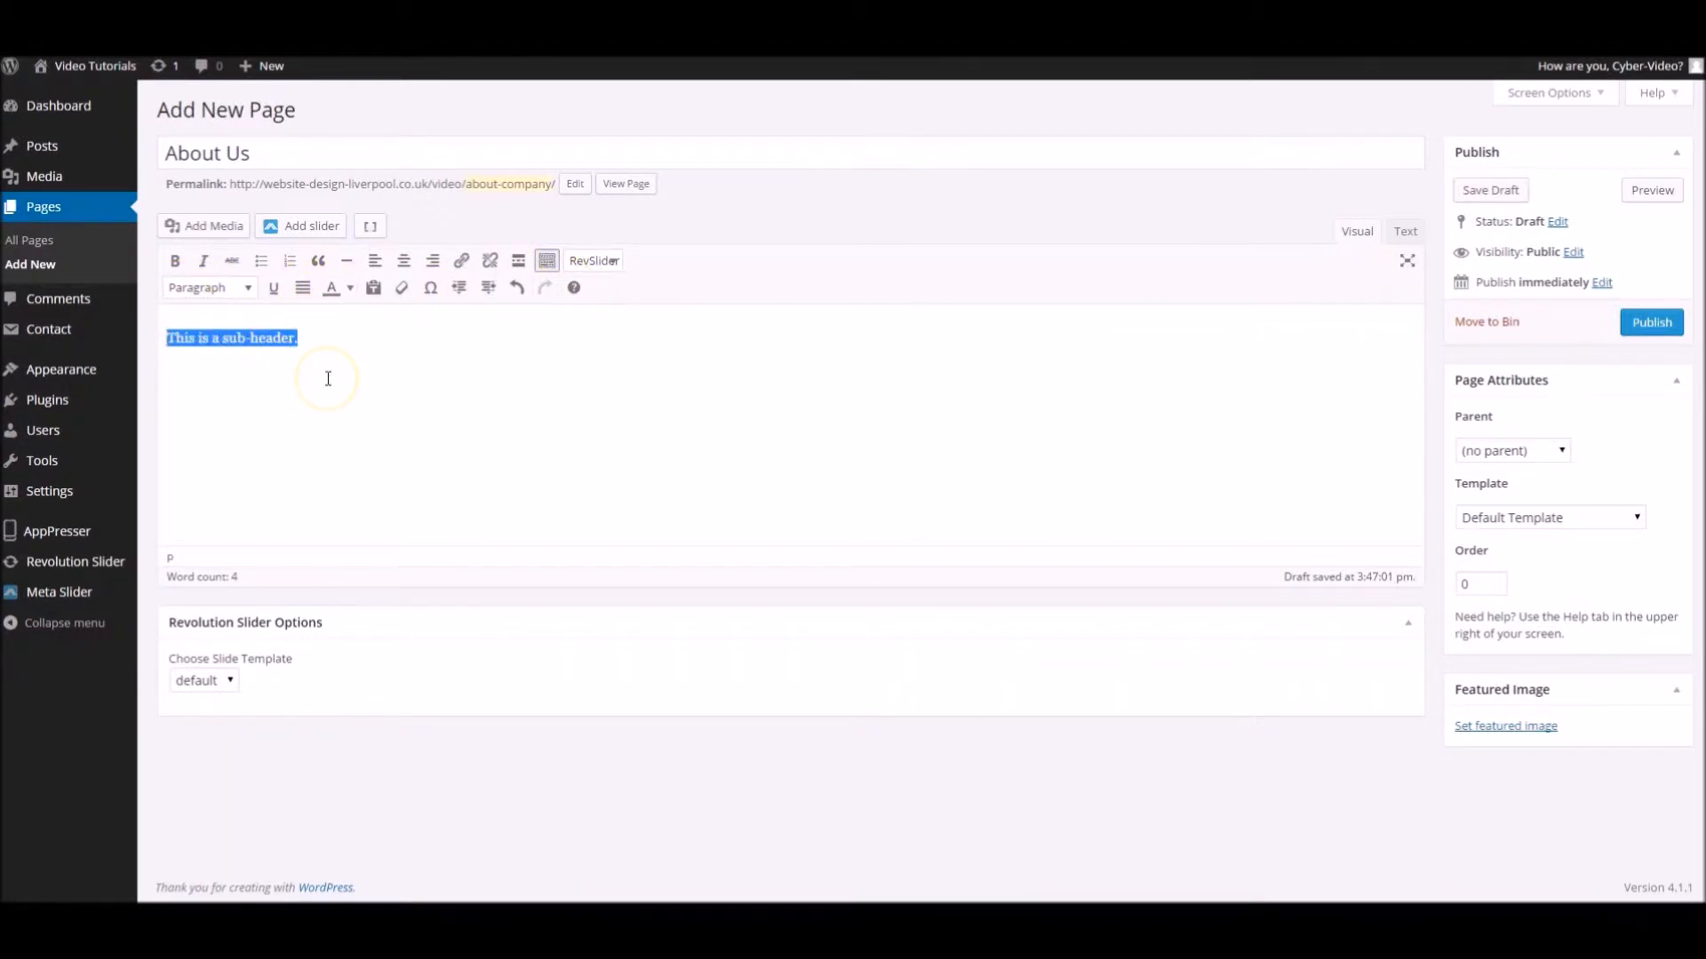
{"action": "left_click", "coordinate": [249, 288]}
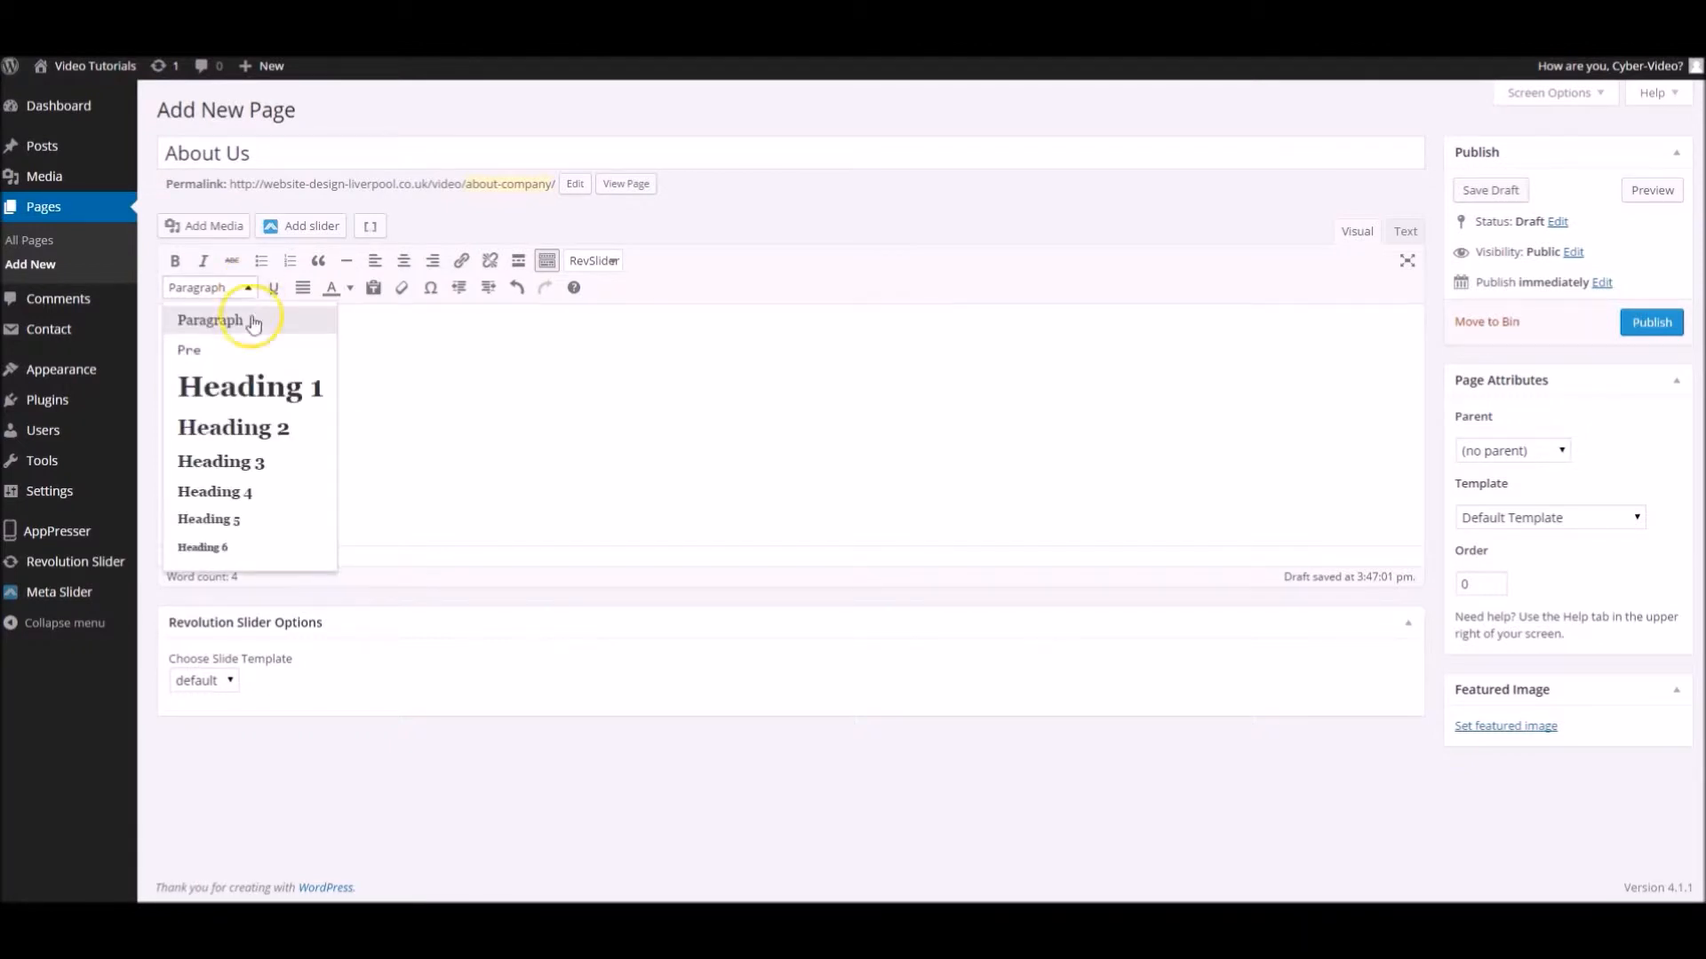
{"action": "left_click", "coordinate": [245, 392]}
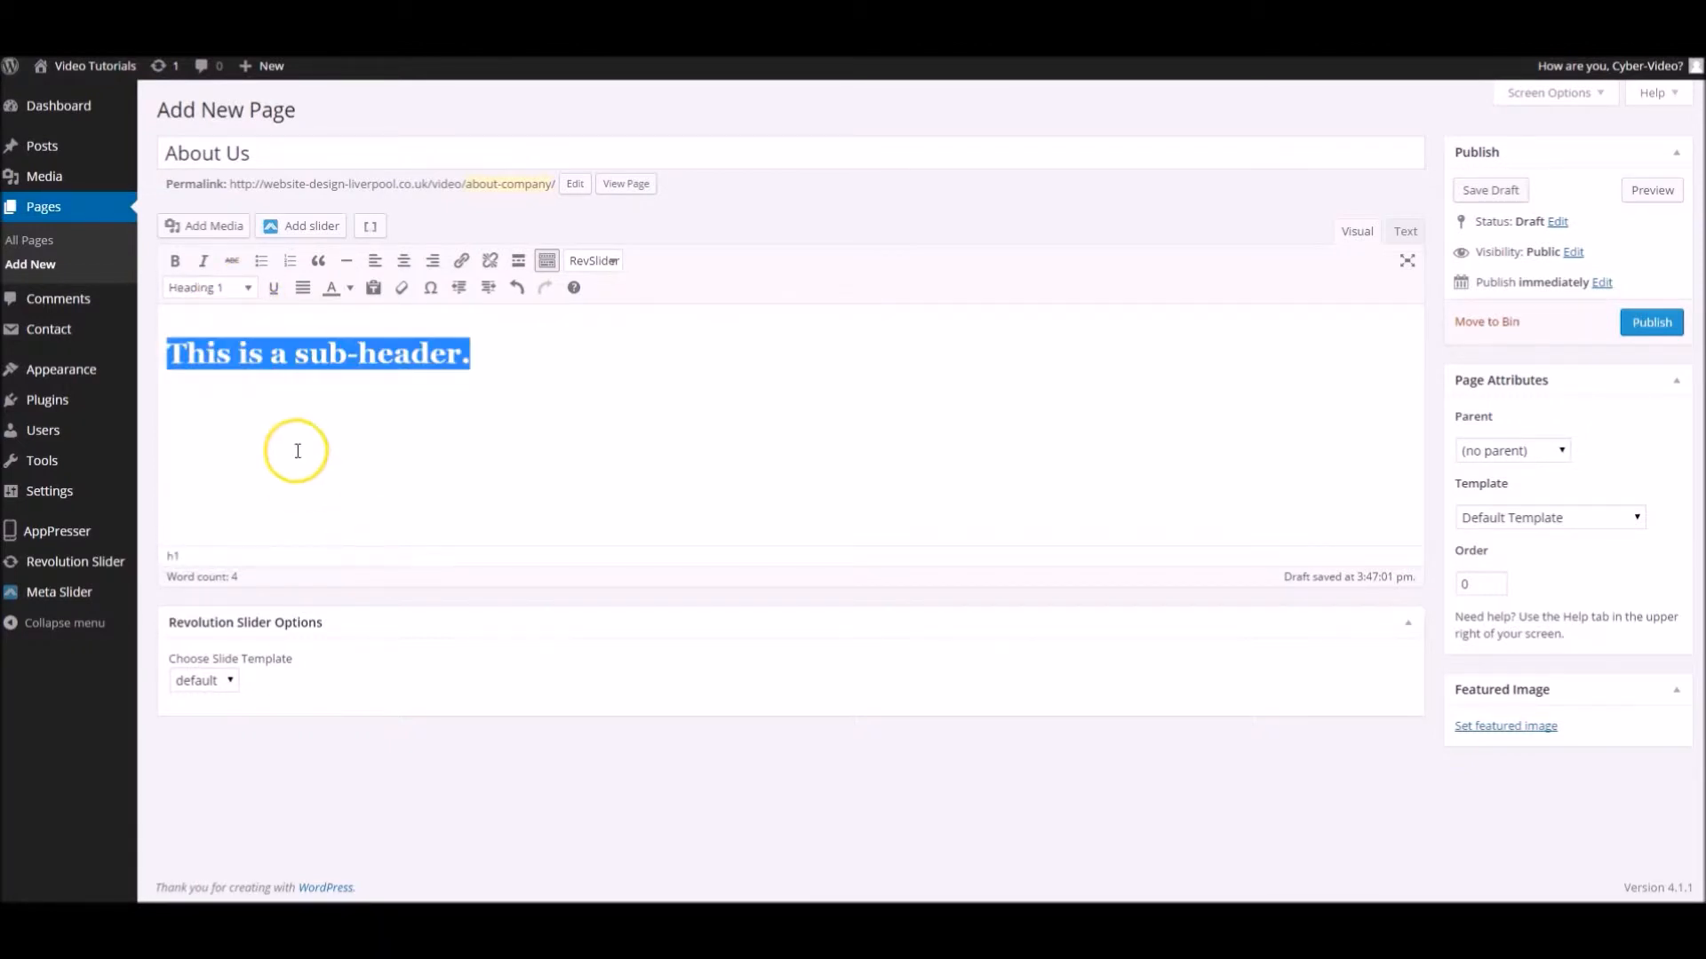
{"action": "left_click", "coordinate": [248, 288]}
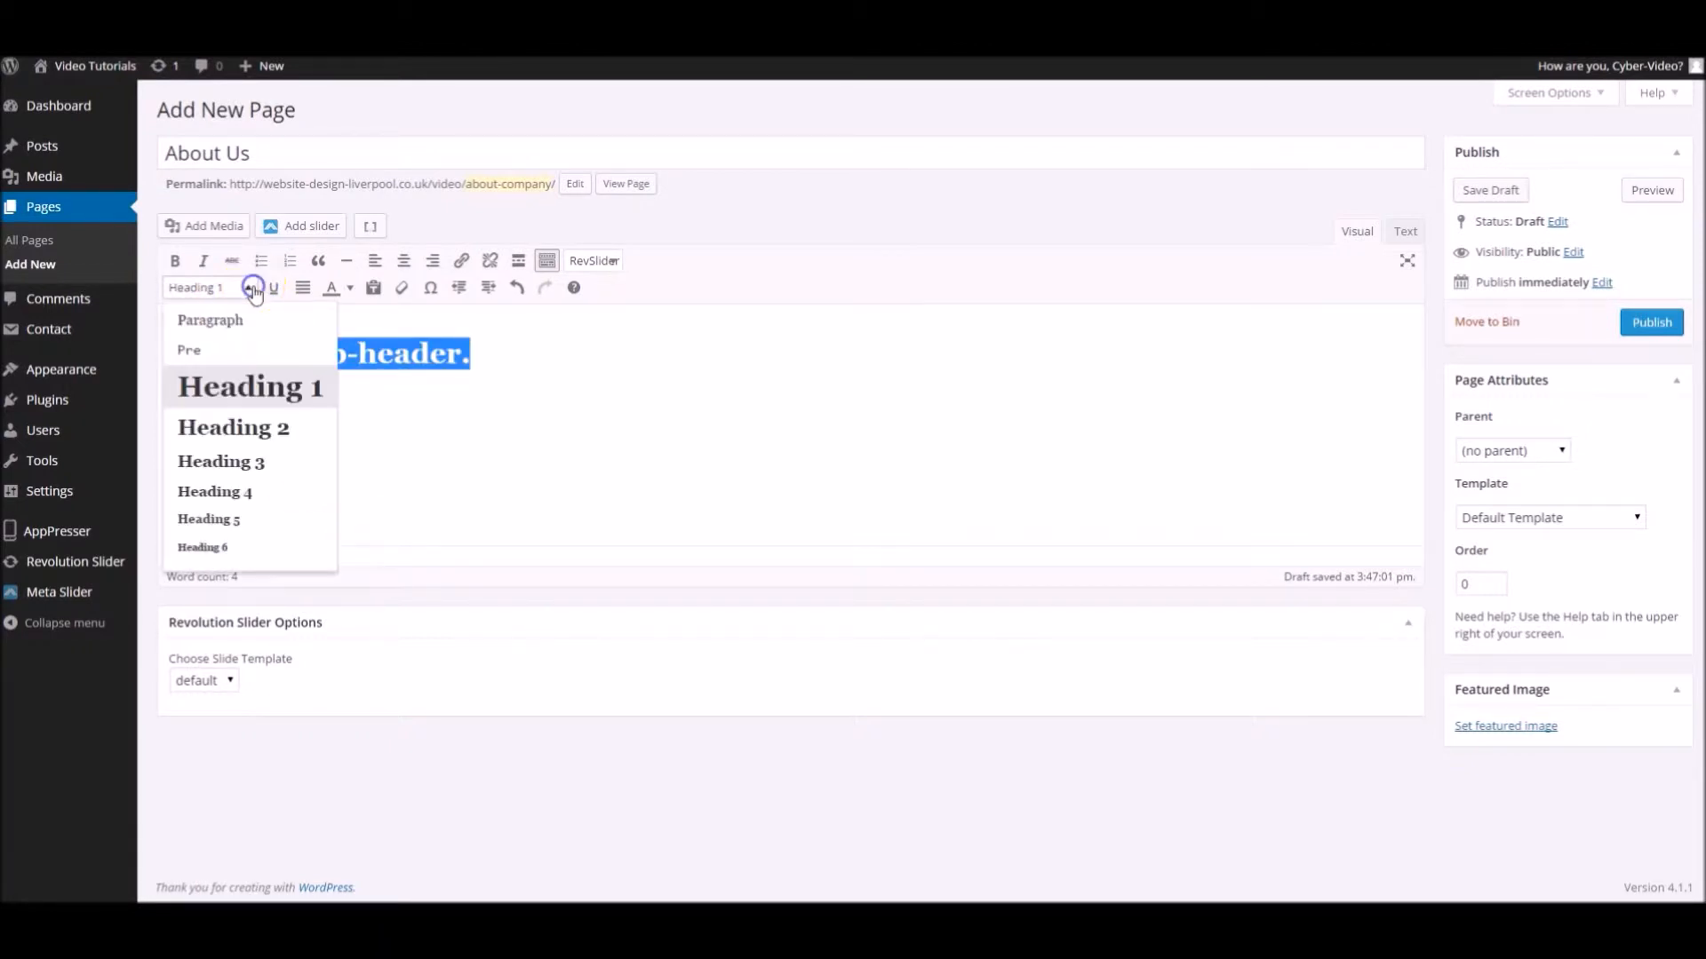
{"action": "left_click", "coordinate": [271, 431]}
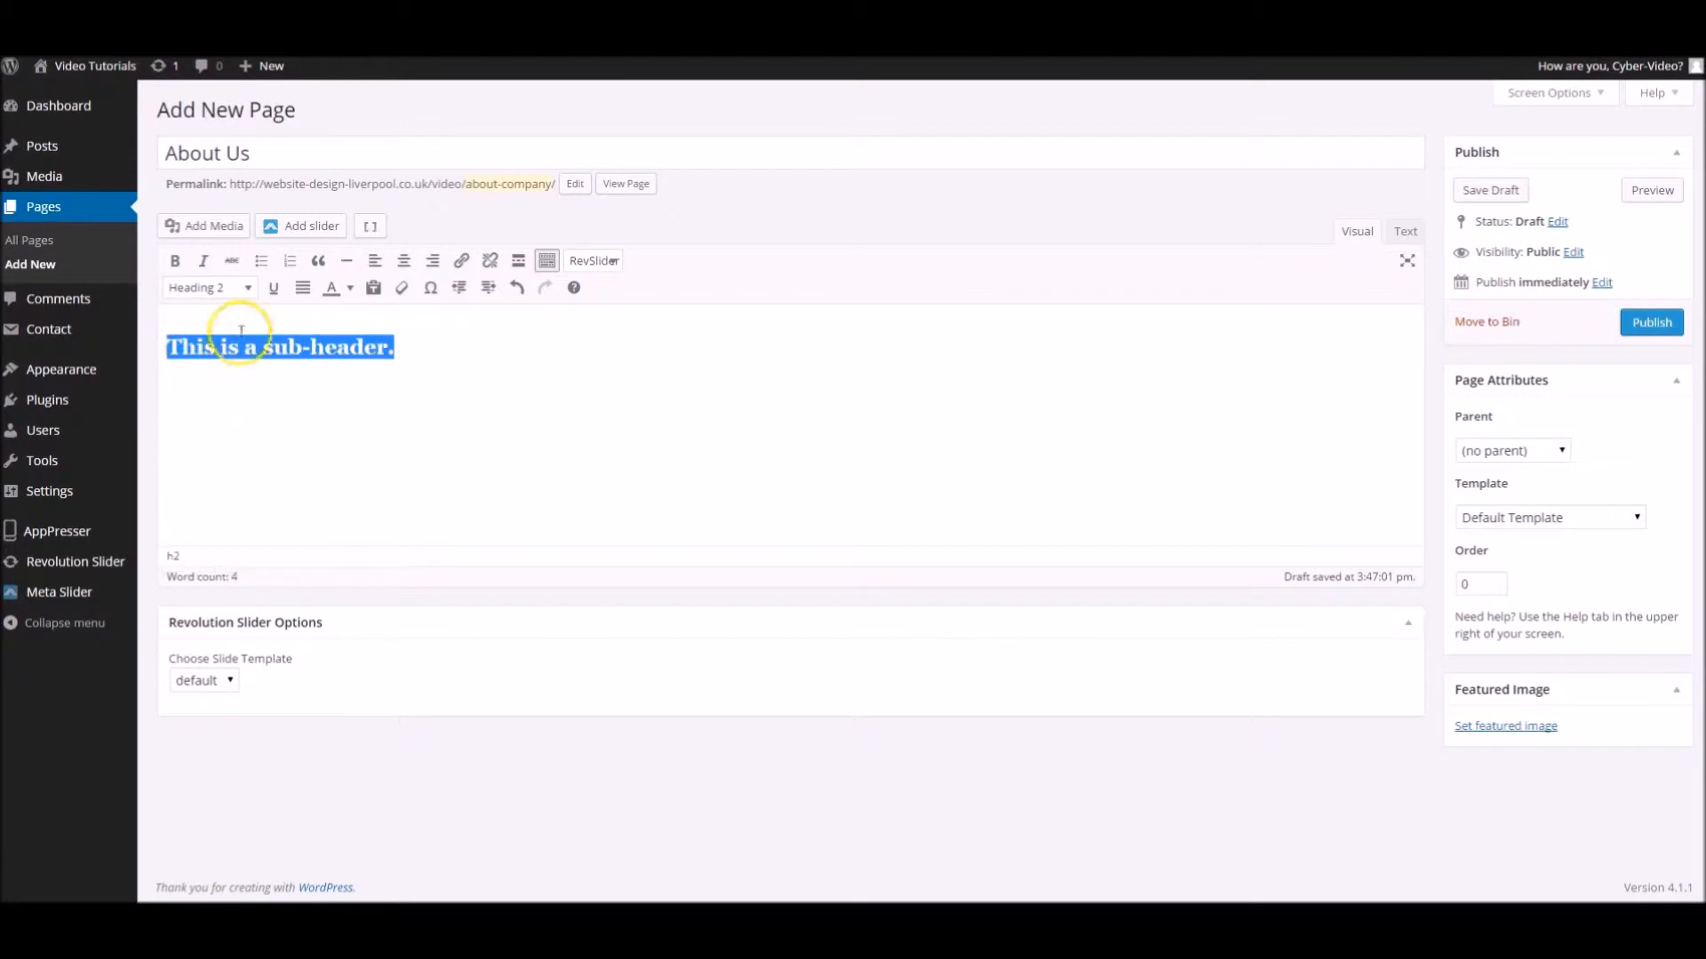
{"action": "left_click", "coordinate": [242, 290]}
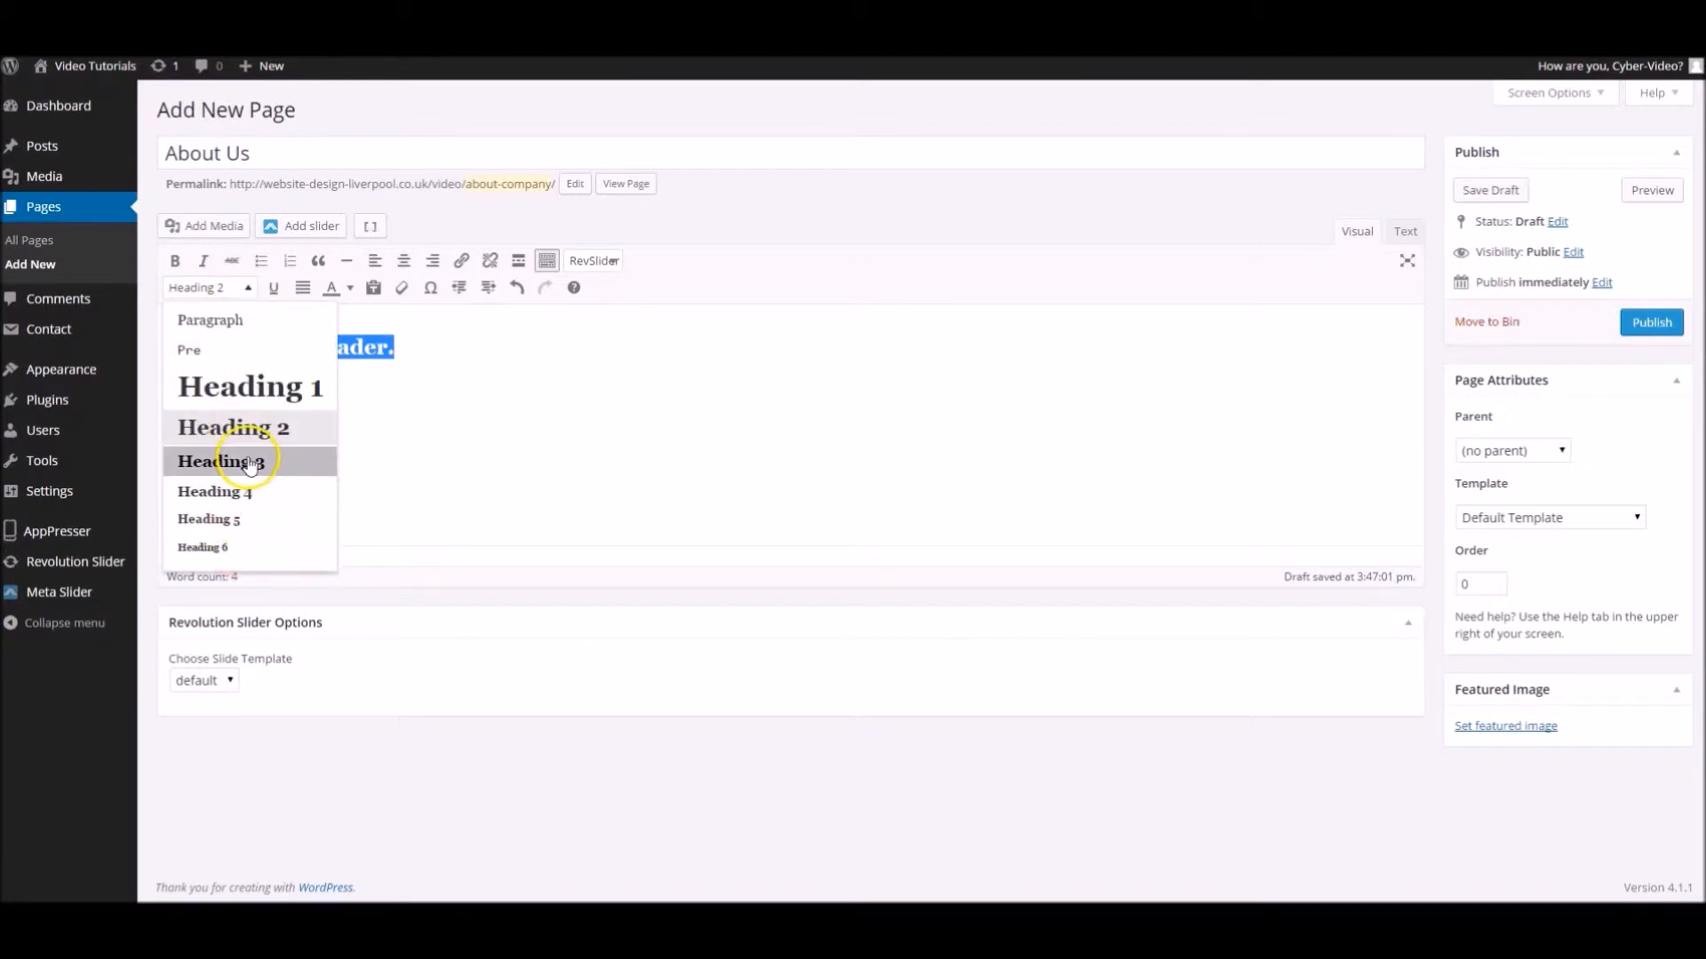
{"action": "left_click", "coordinate": [236, 549]}
{"action": "left_click", "coordinate": [227, 290]}
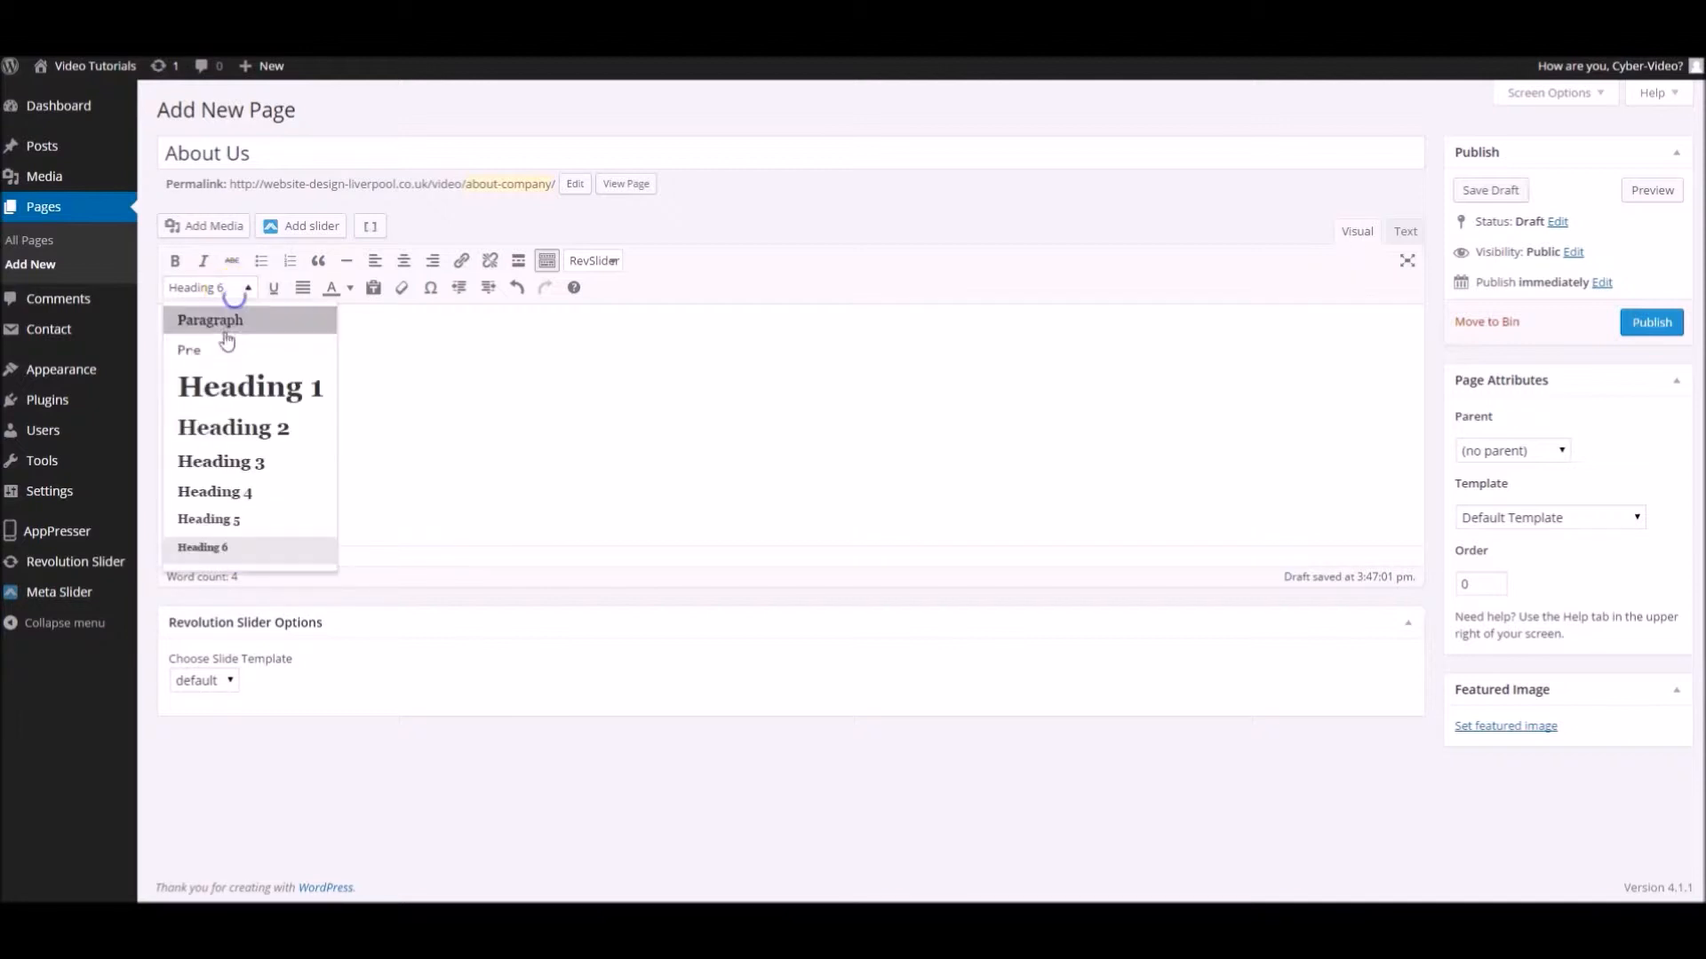
{"action": "left_click", "coordinate": [229, 324]}
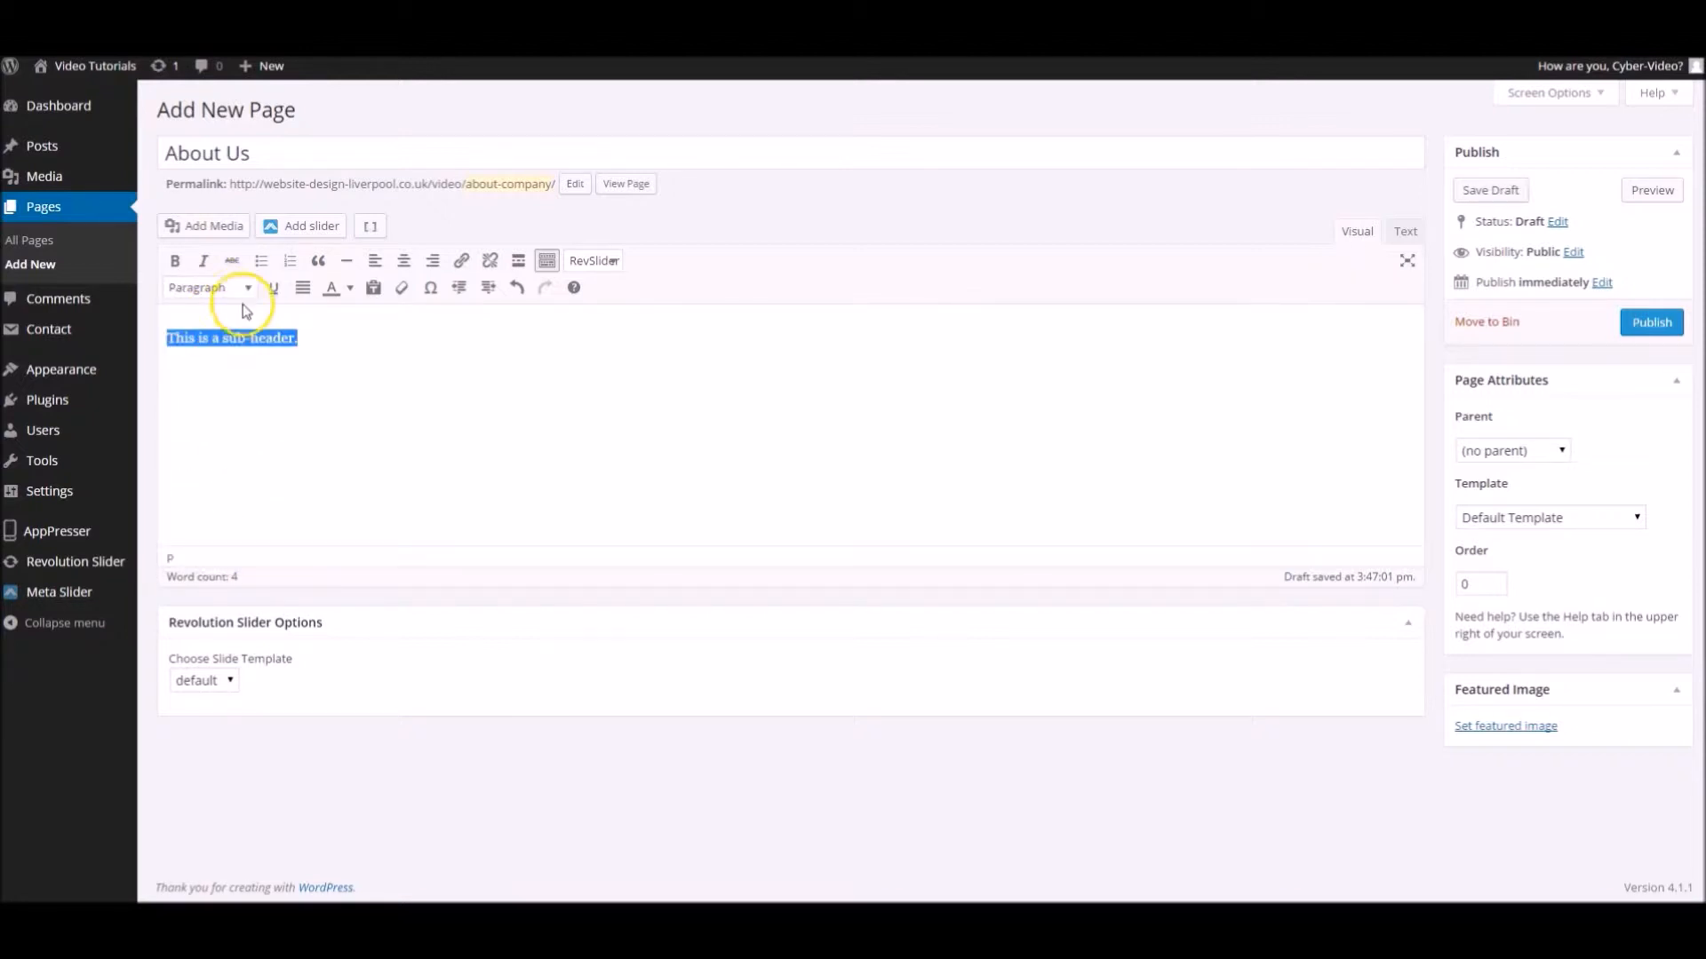
- Format the sub-header line as Heading 2 and add the paragraph "This will always be a paragraph." below it
{"action": "left_click", "coordinate": [246, 290]}
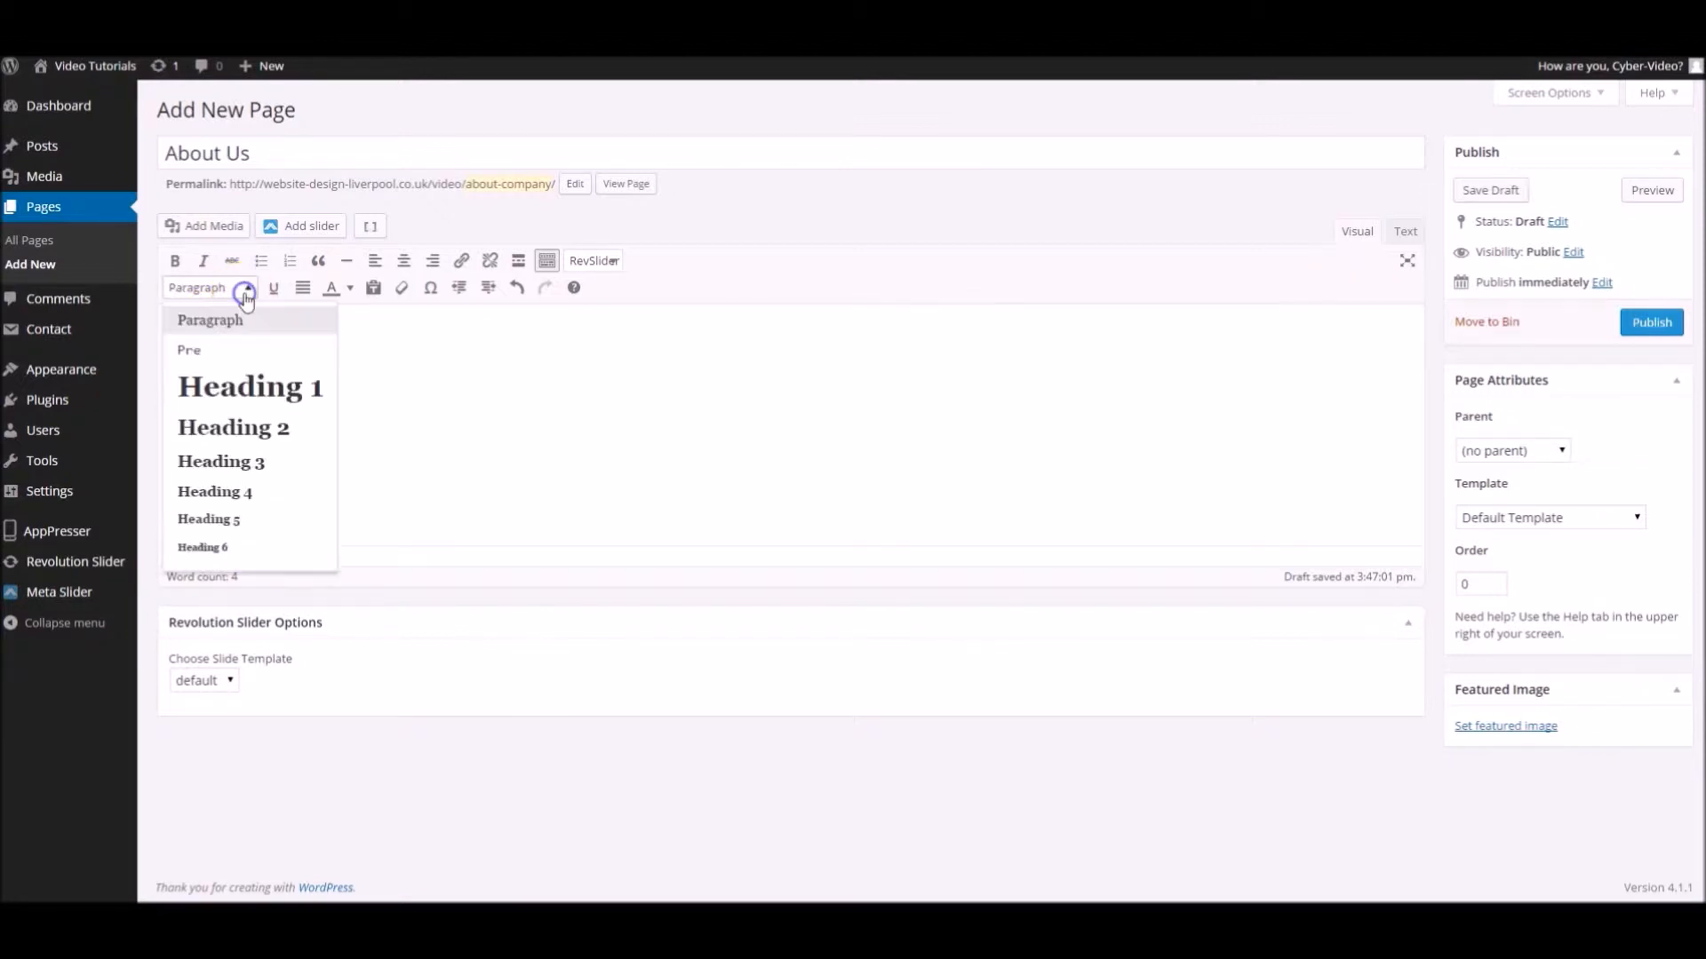
{"action": "left_click", "coordinate": [286, 427]}
{"action": "left_click", "coordinate": [447, 363]}
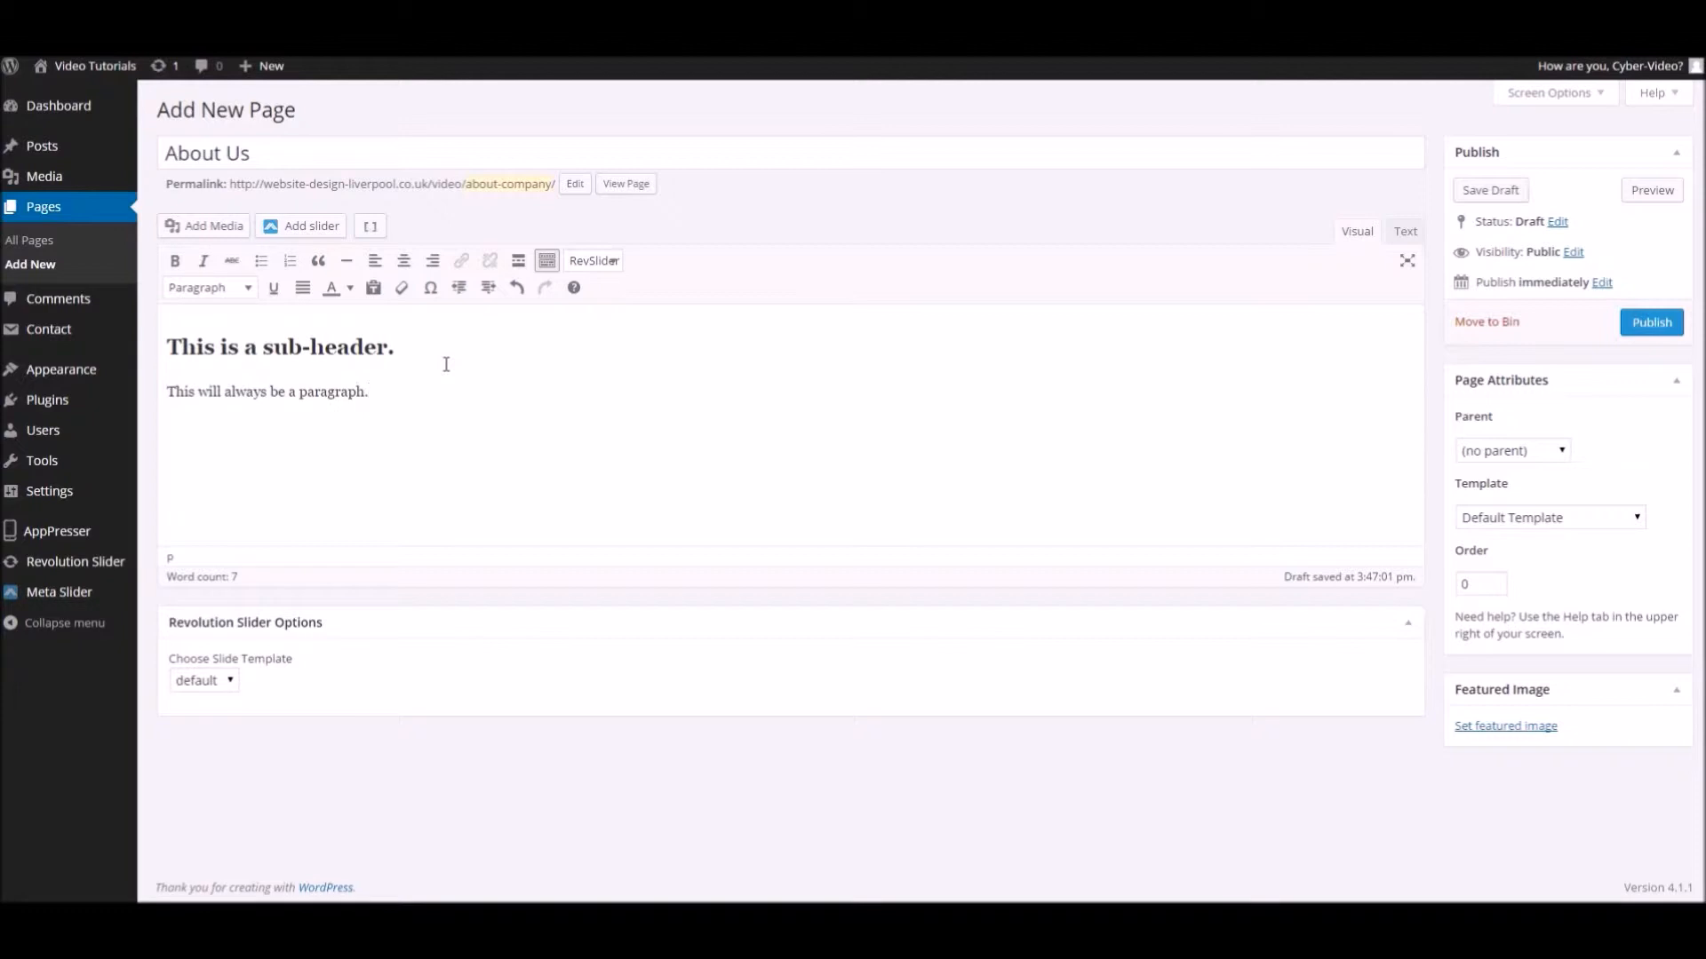
- Make the whole line "This will always be a paragraph." bold
{"action": "left_click_drag", "start_coordinate": [408, 391], "coordinate": [166, 392]}
{"action": "left_click", "coordinate": [479, 407]}
{"action": "left_click", "coordinate": [401, 394]}
{"action": "left_click_drag", "start_coordinate": [399, 394], "coordinate": [160, 388]}
{"action": "left_click", "coordinate": [211, 265]}
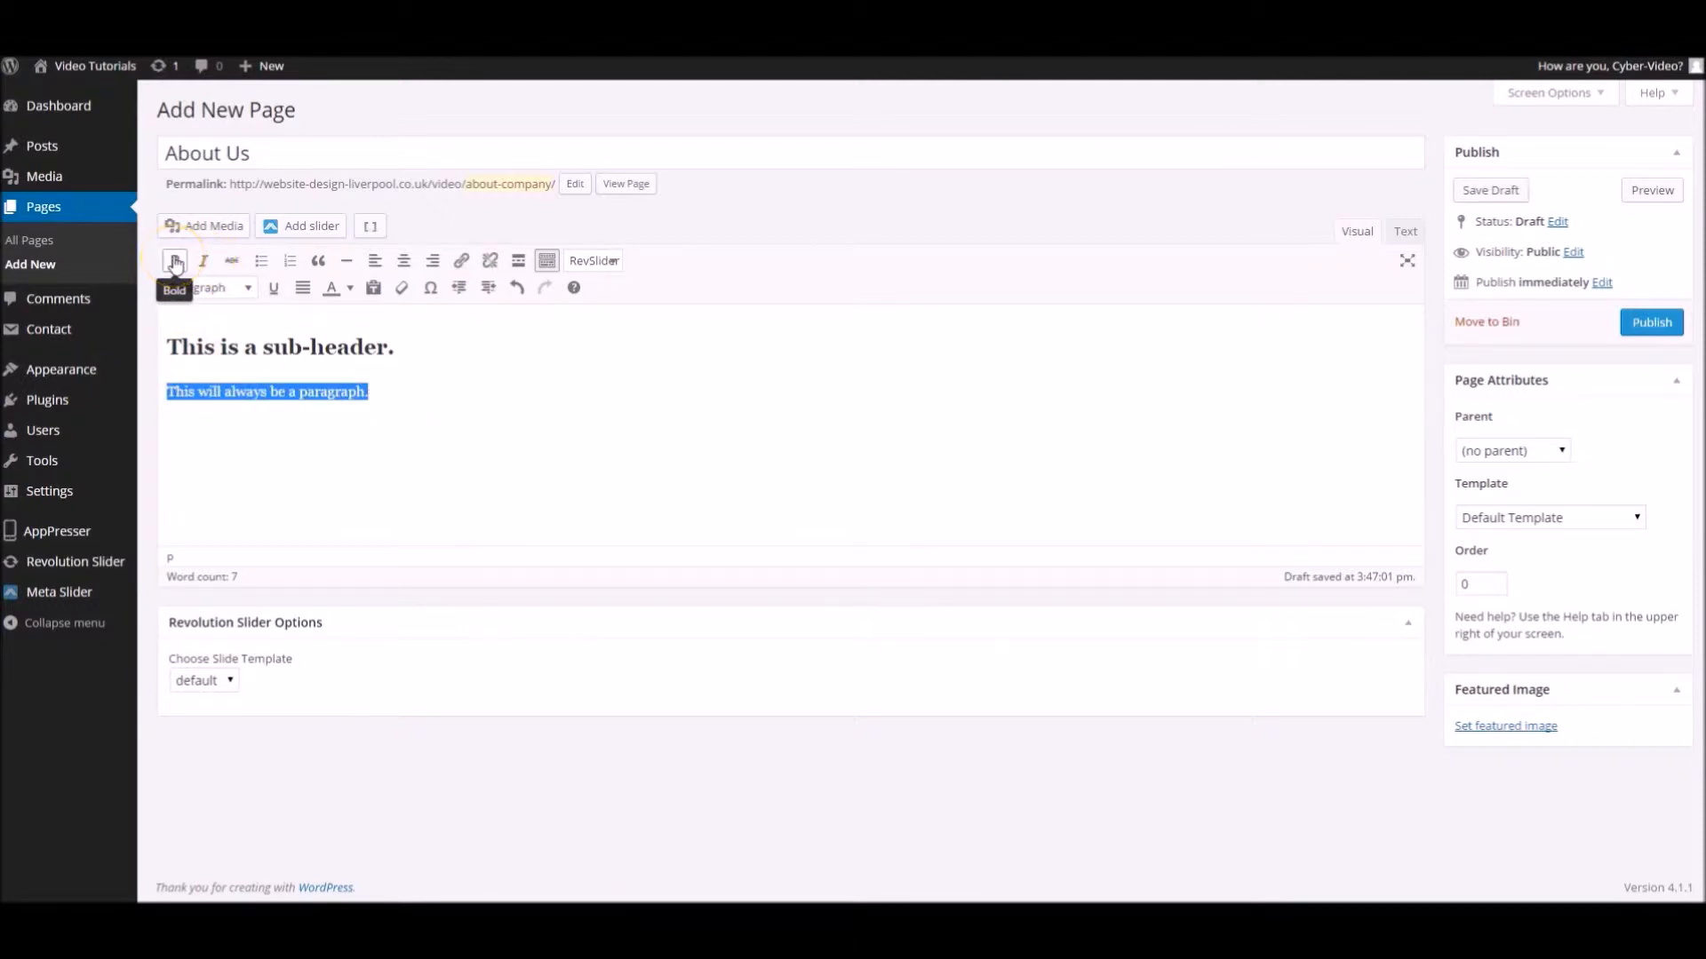
{"action": "left_click", "coordinate": [206, 262]}
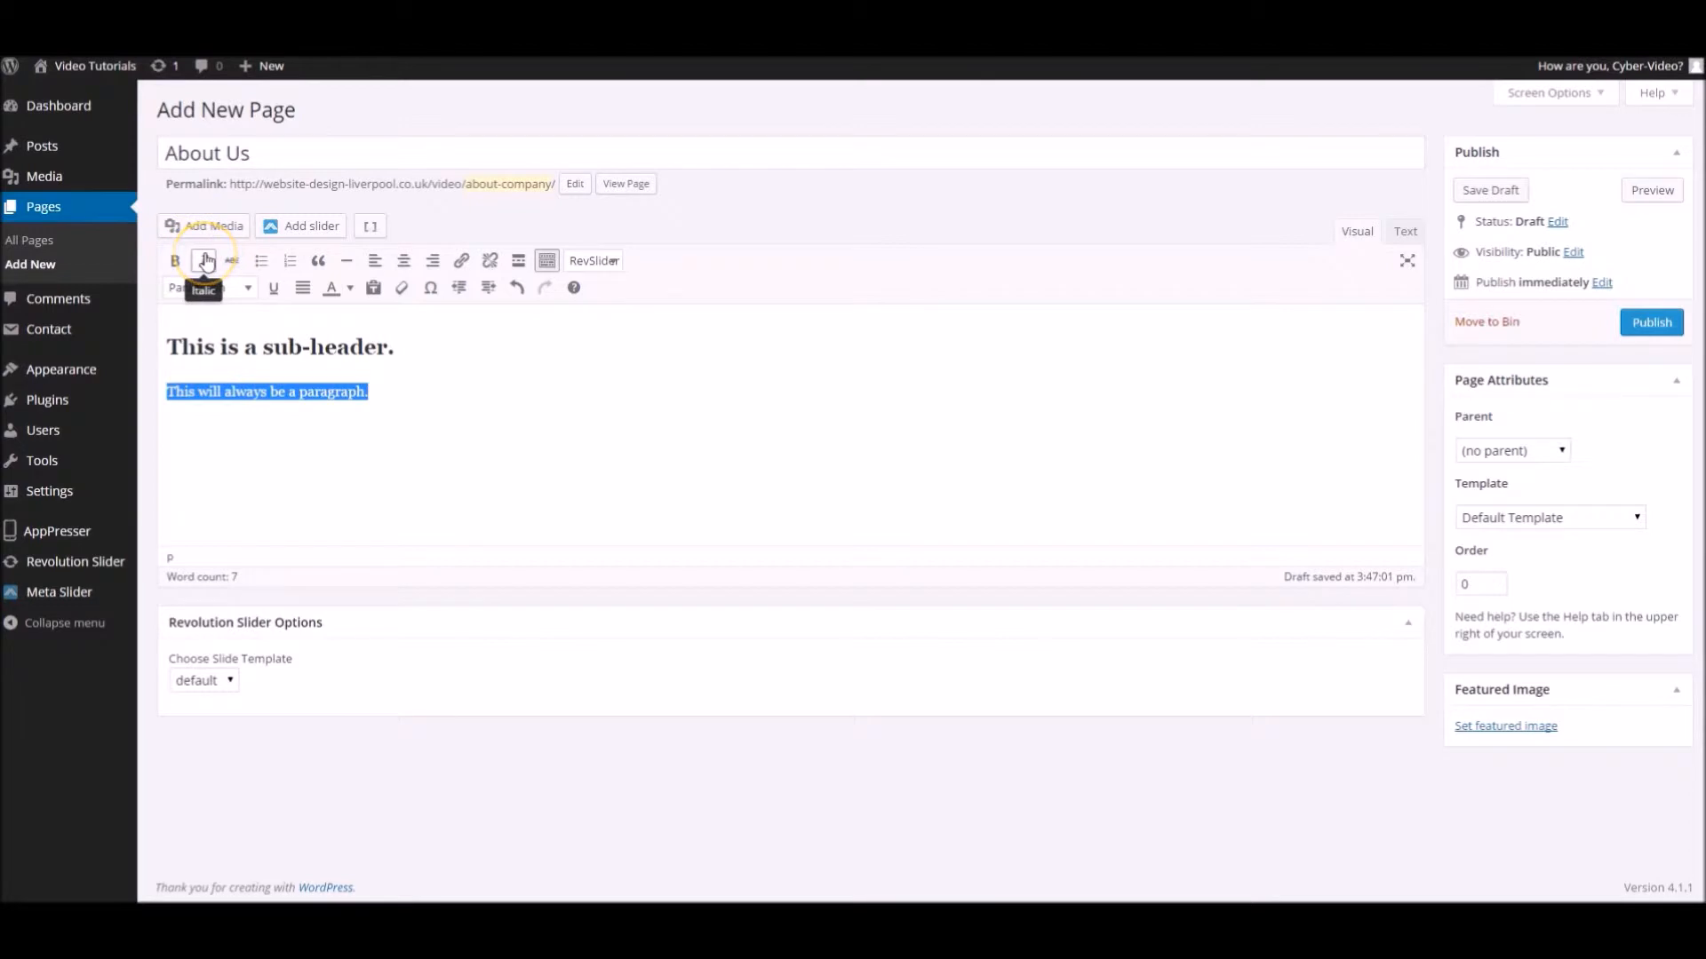
{"action": "left_click", "coordinate": [277, 287]}
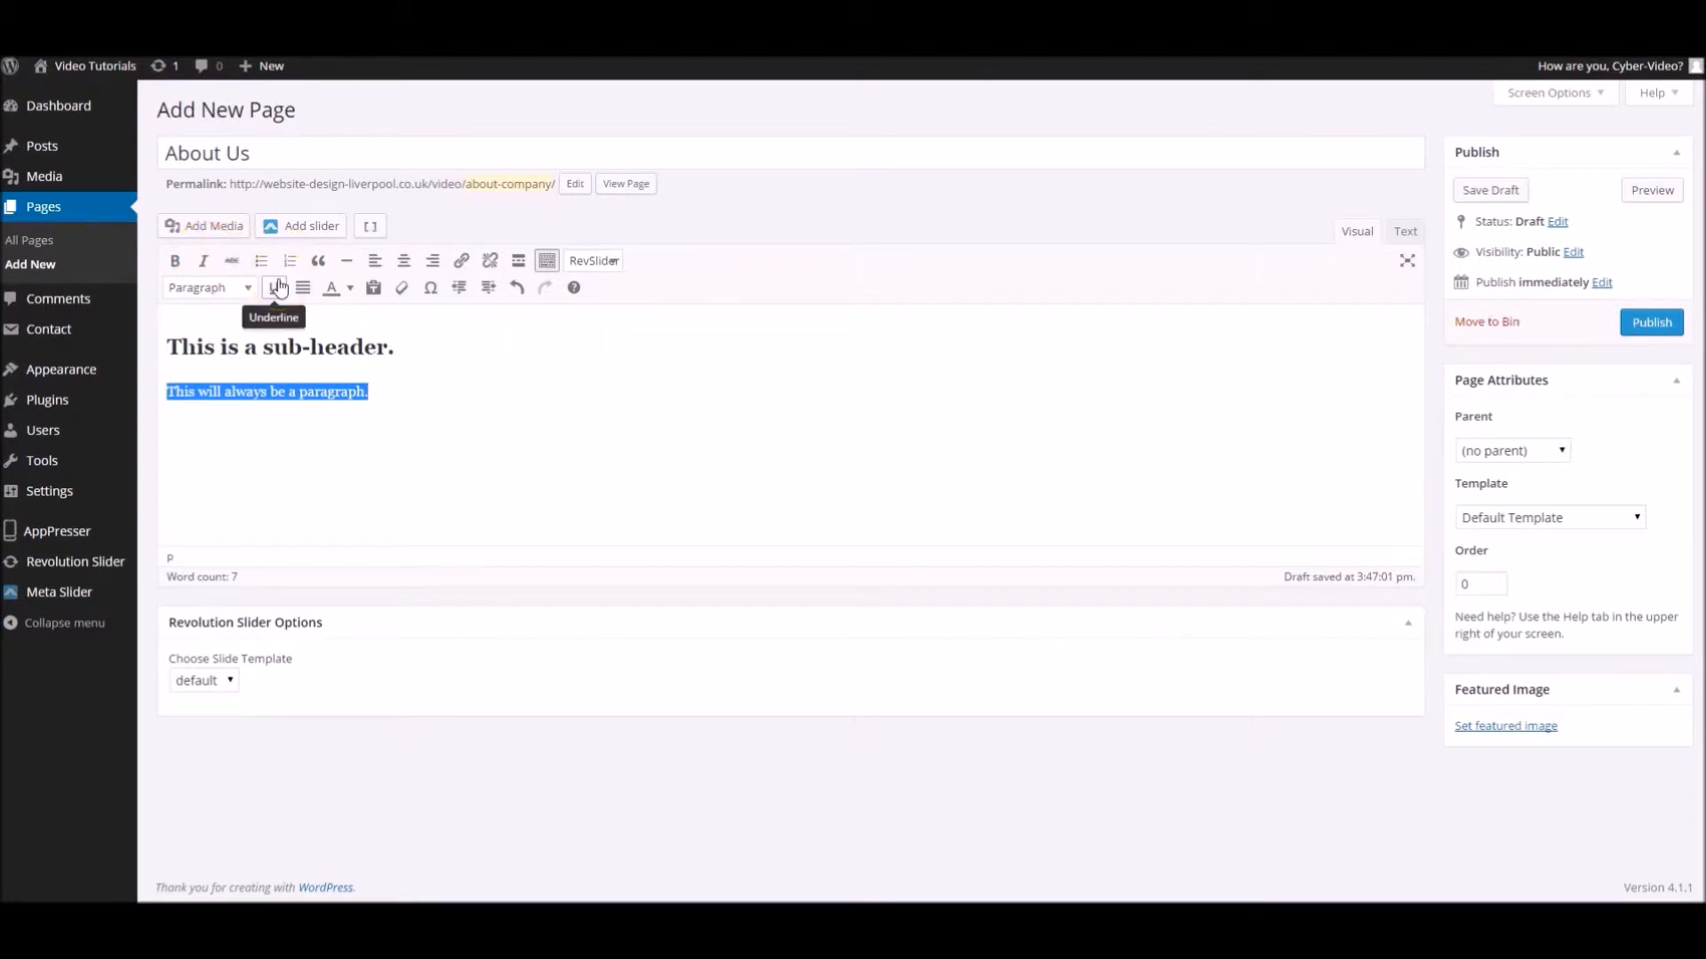
{"action": "left_click", "coordinate": [174, 260]}
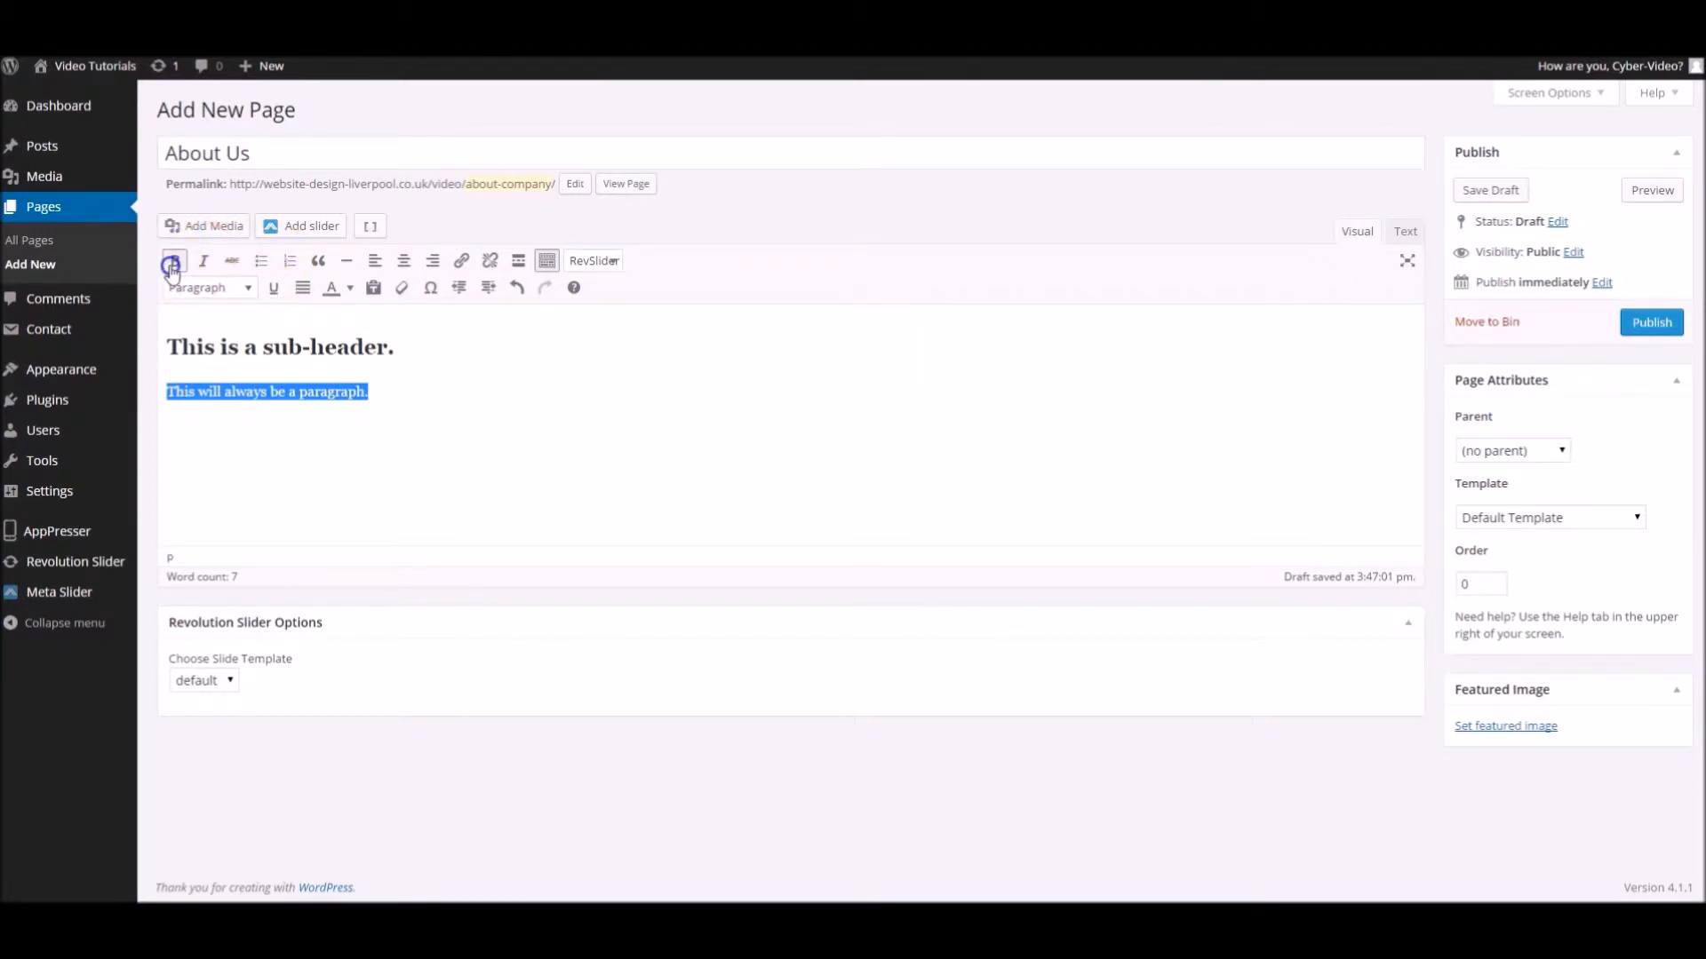
{"action": "left_click", "coordinate": [422, 394]}
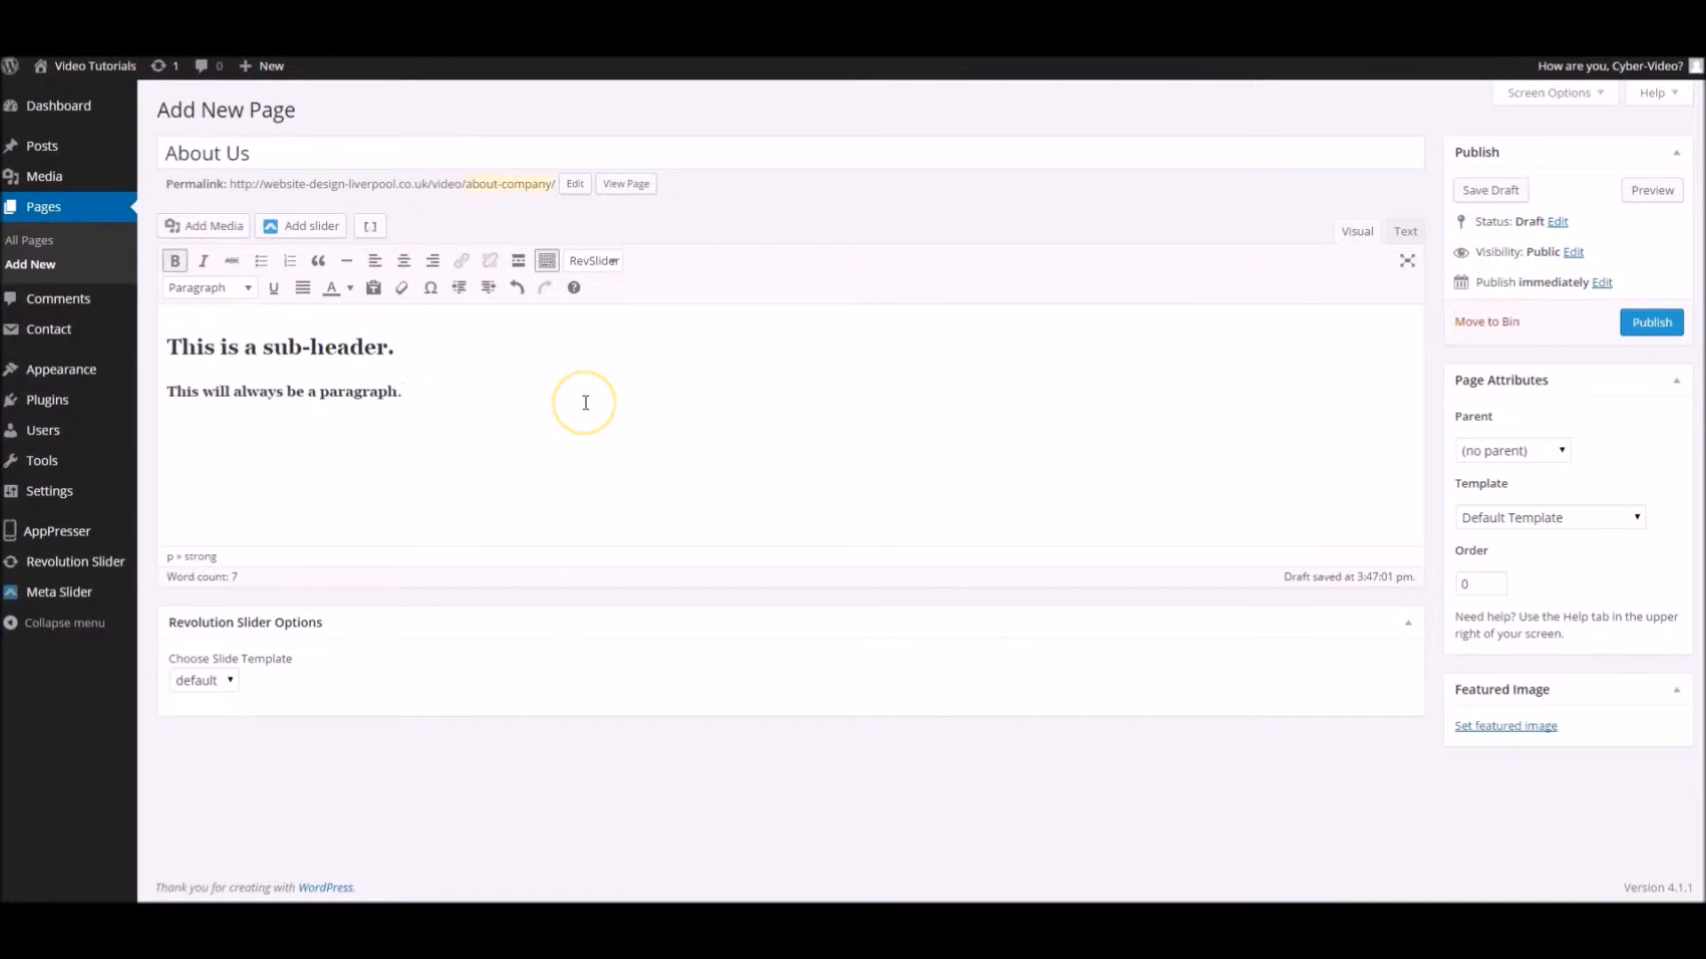
- Add the line "Important that you remember." below the bold paragraph and underline the whole line
{"action": "key", "text": "Return"}
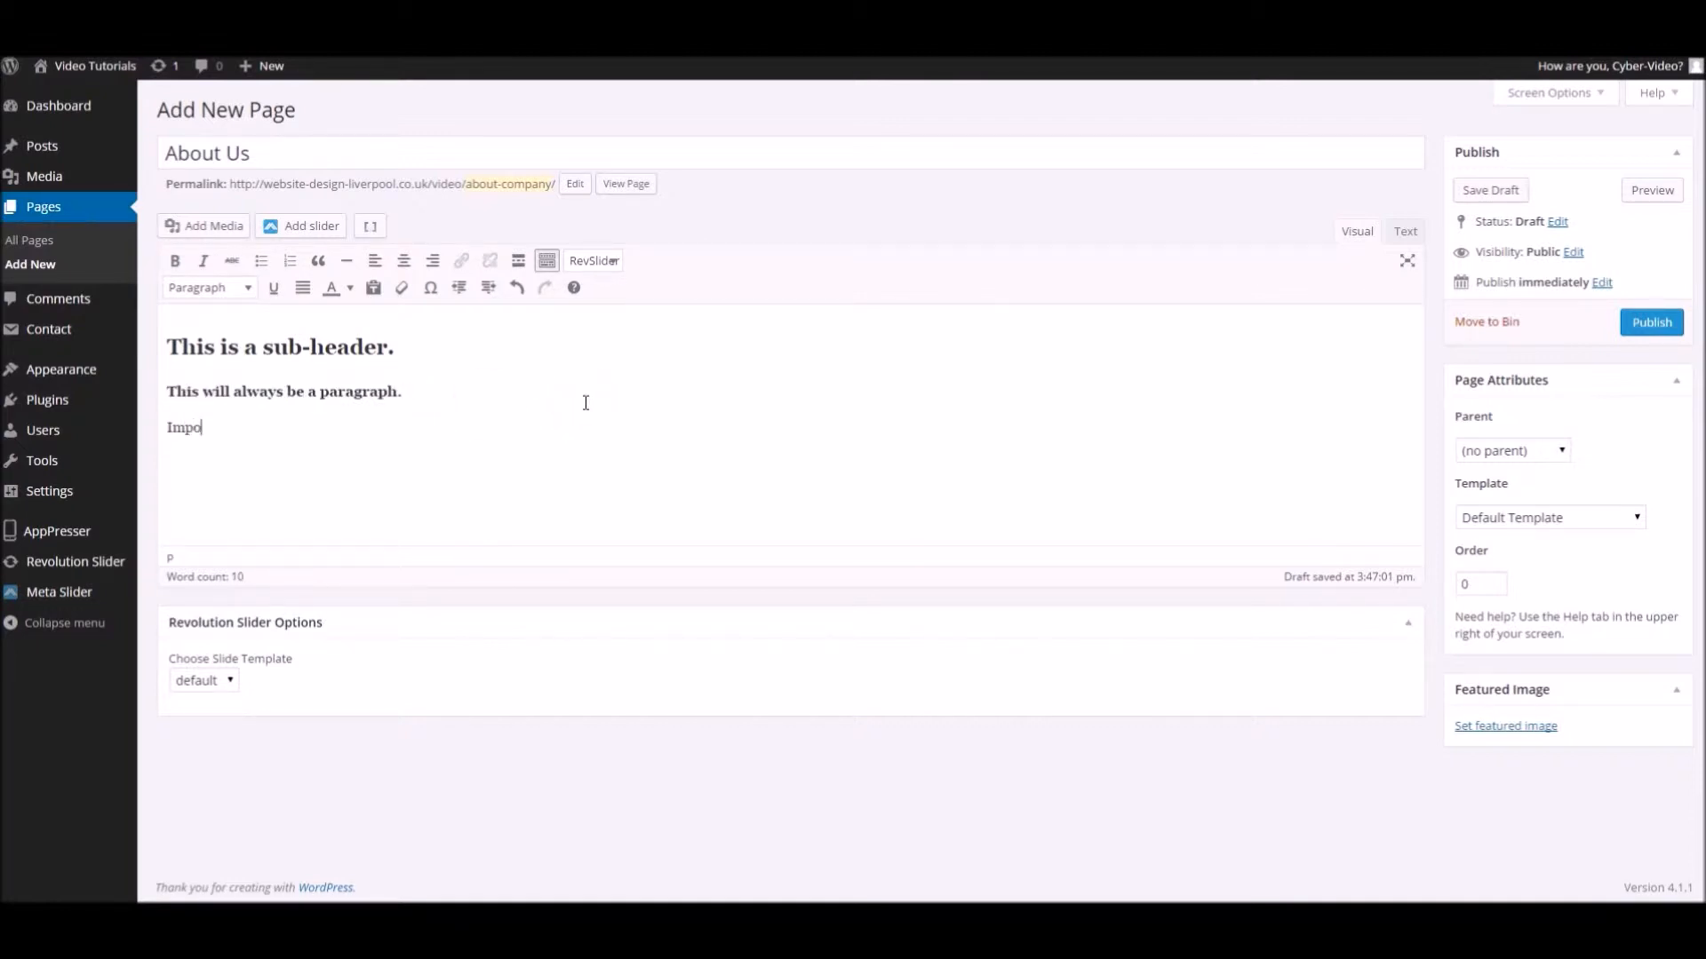
{"action": "type", "text": "Important that you remember."}
{"action": "left_click_drag", "start_coordinate": [363, 427], "coordinate": [167, 427]}
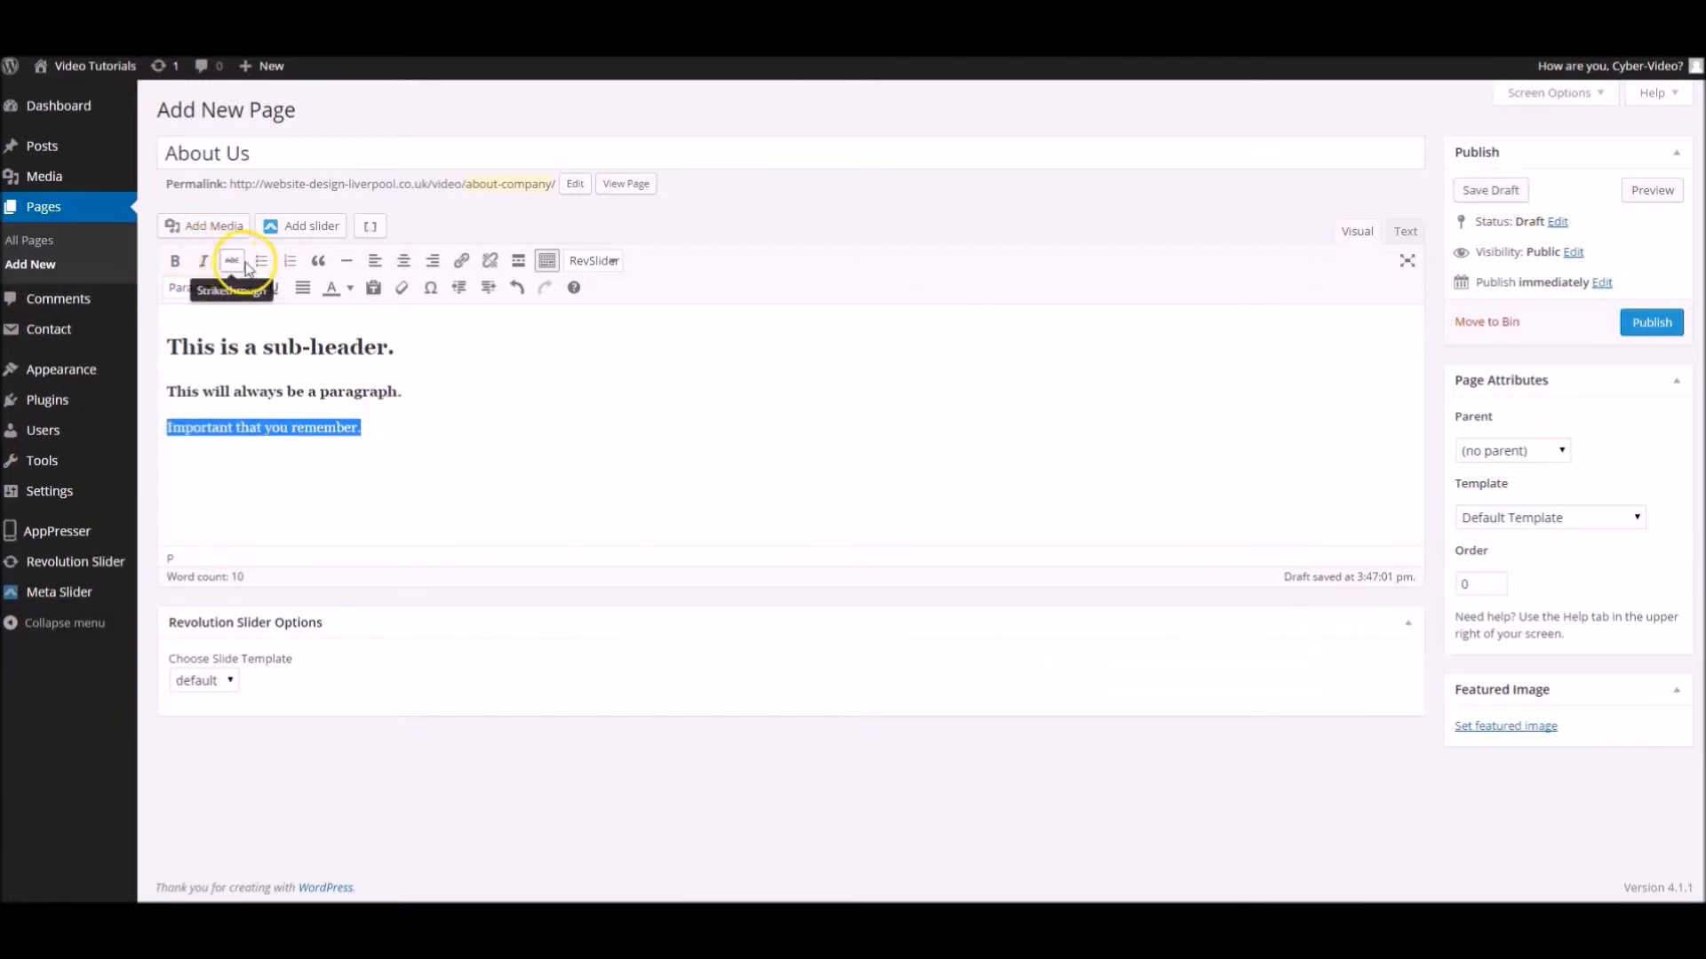
{"action": "left_click", "coordinate": [273, 289]}
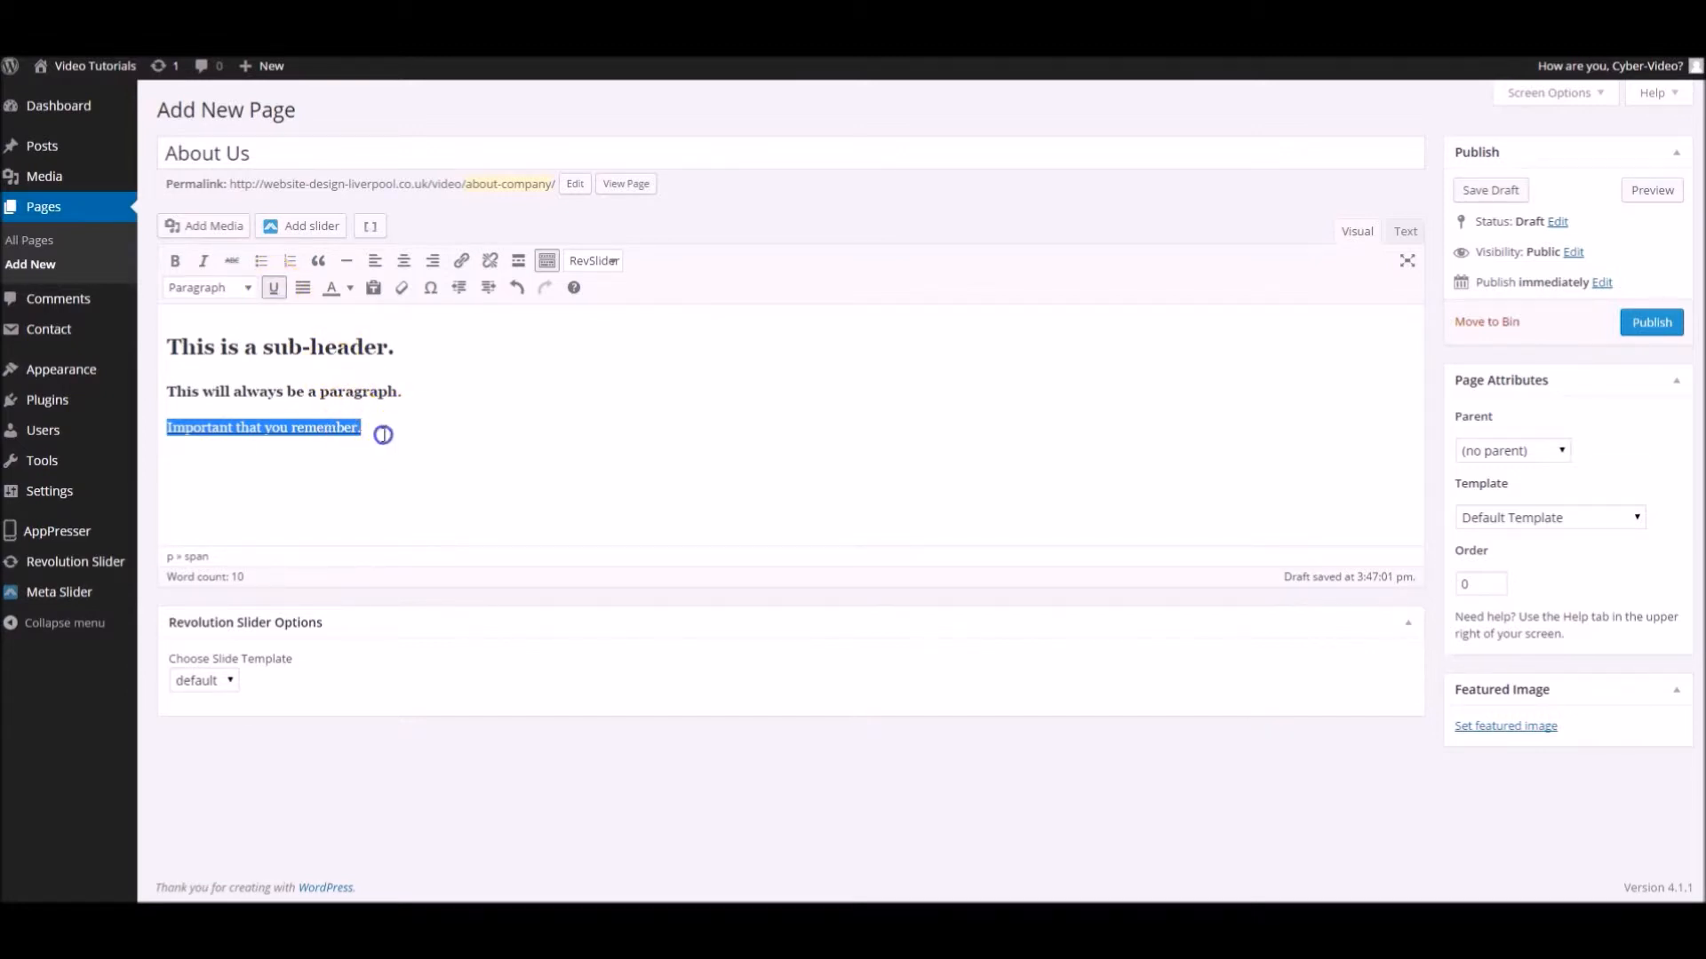
{"action": "left_click", "coordinate": [382, 433]}
- Add the line "This is in italics." below the underlined line and format it in italics
{"action": "key", "text": "Return"}
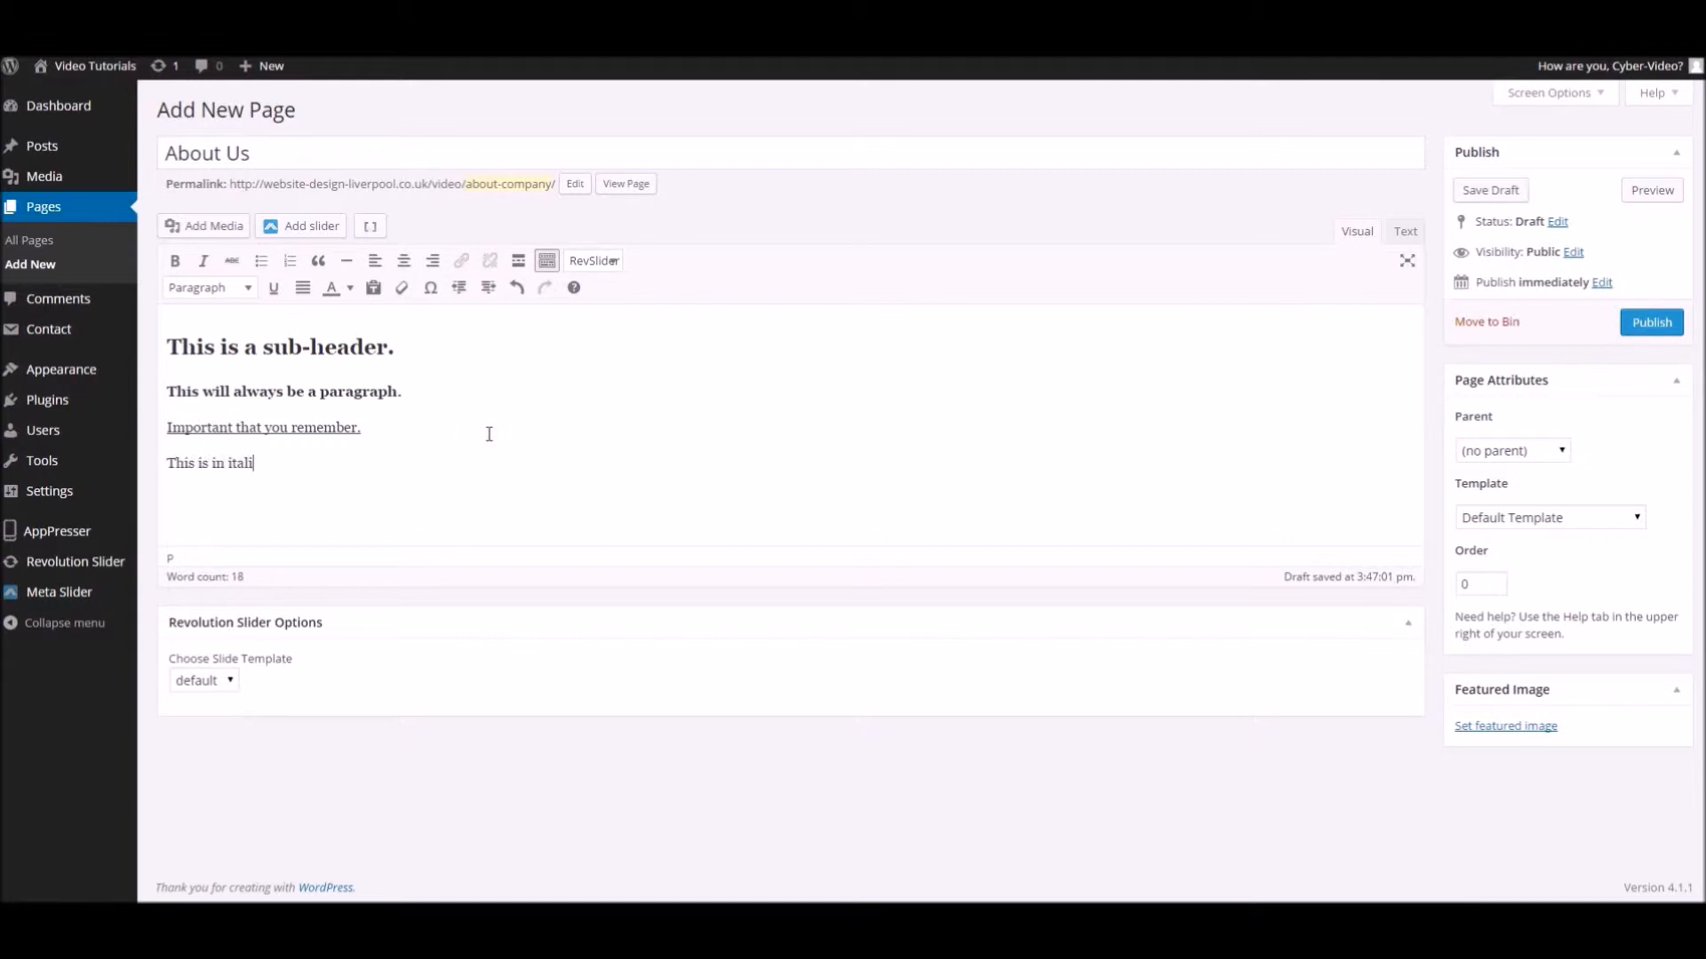
{"action": "left_click_drag", "start_coordinate": [282, 463], "coordinate": [166, 463]}
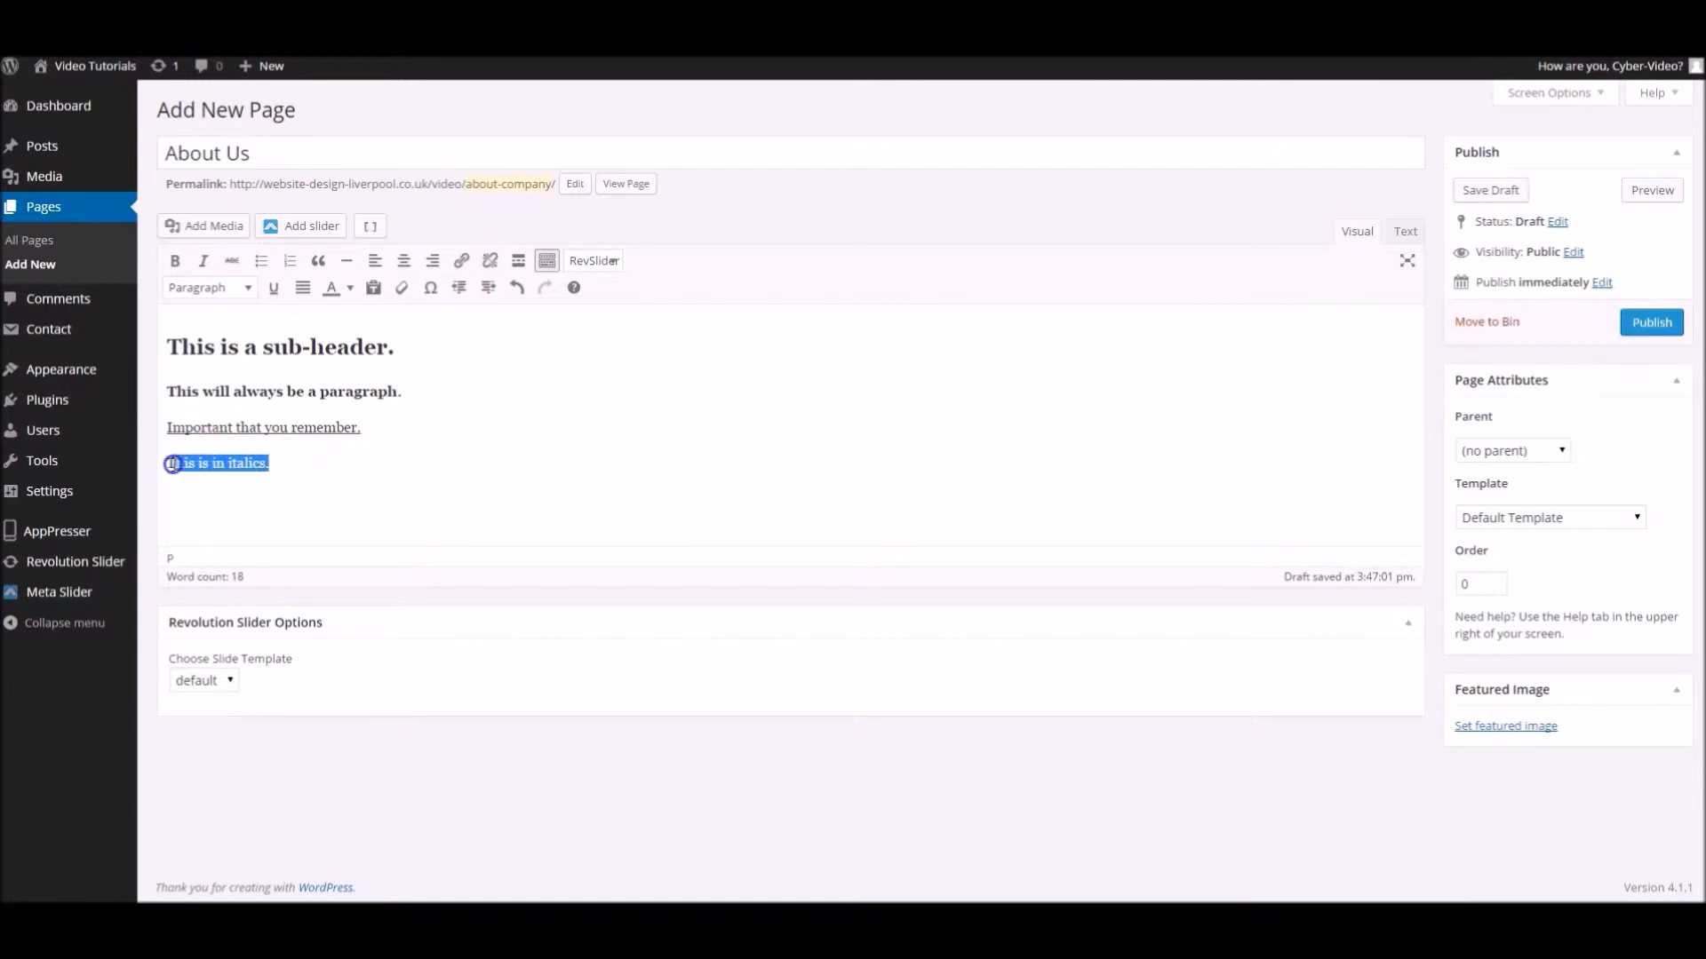
{"action": "left_click", "coordinate": [202, 261]}
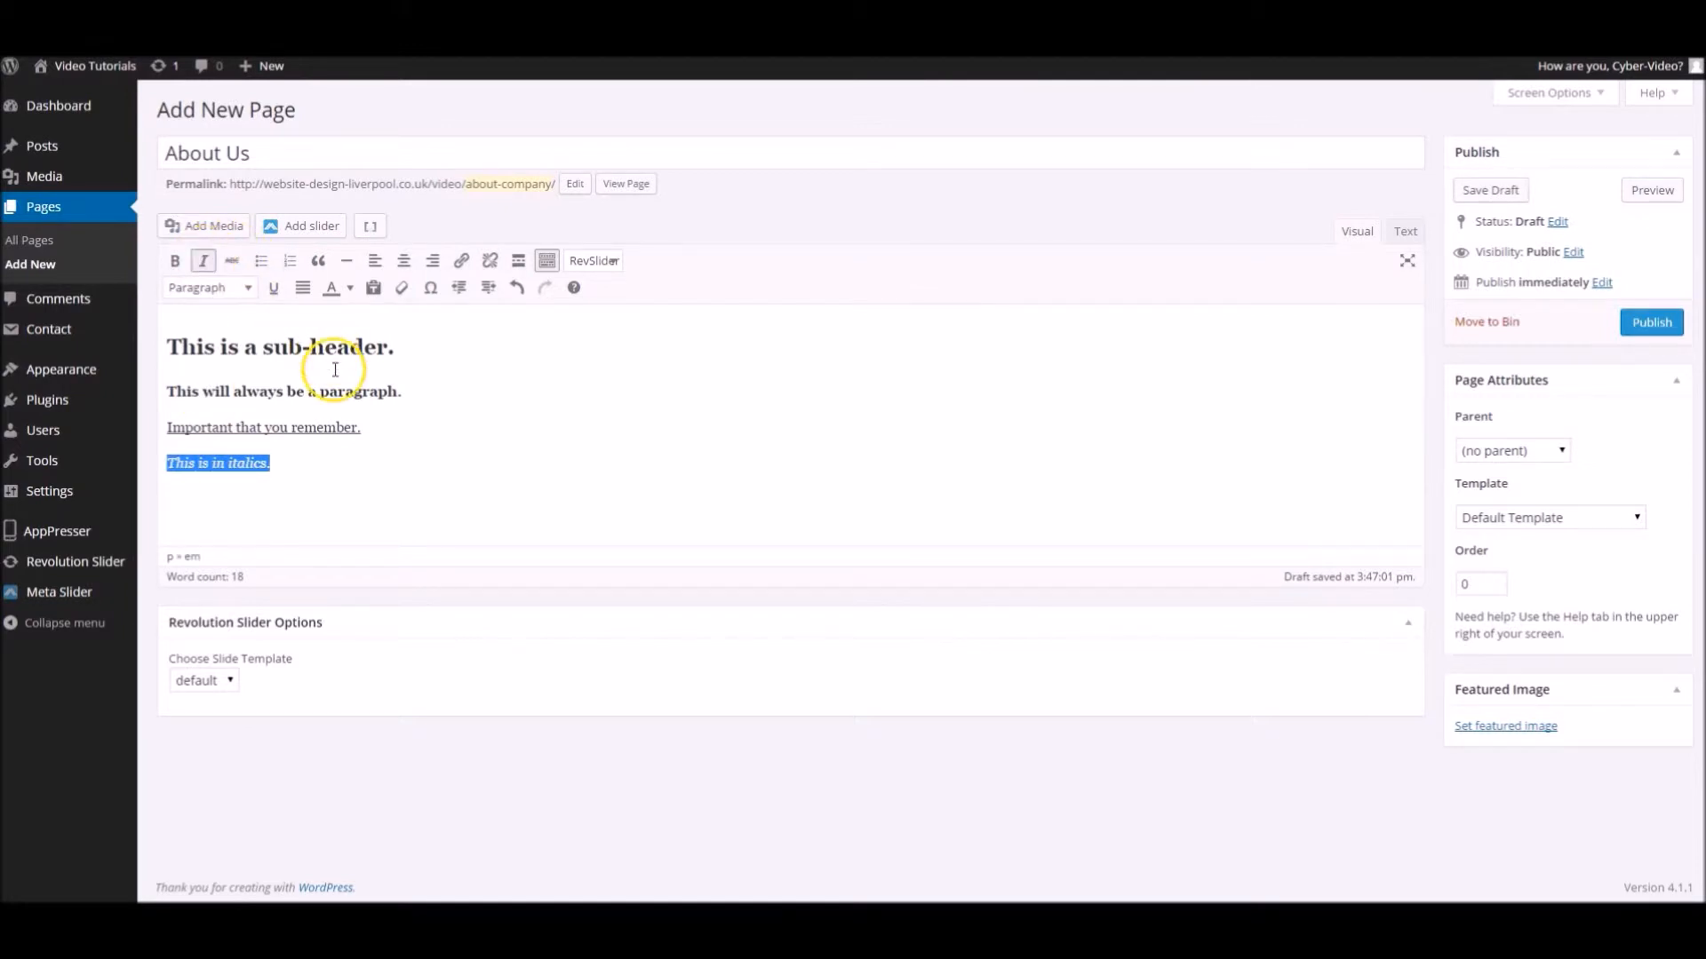
{"action": "left_click", "coordinate": [302, 458]}
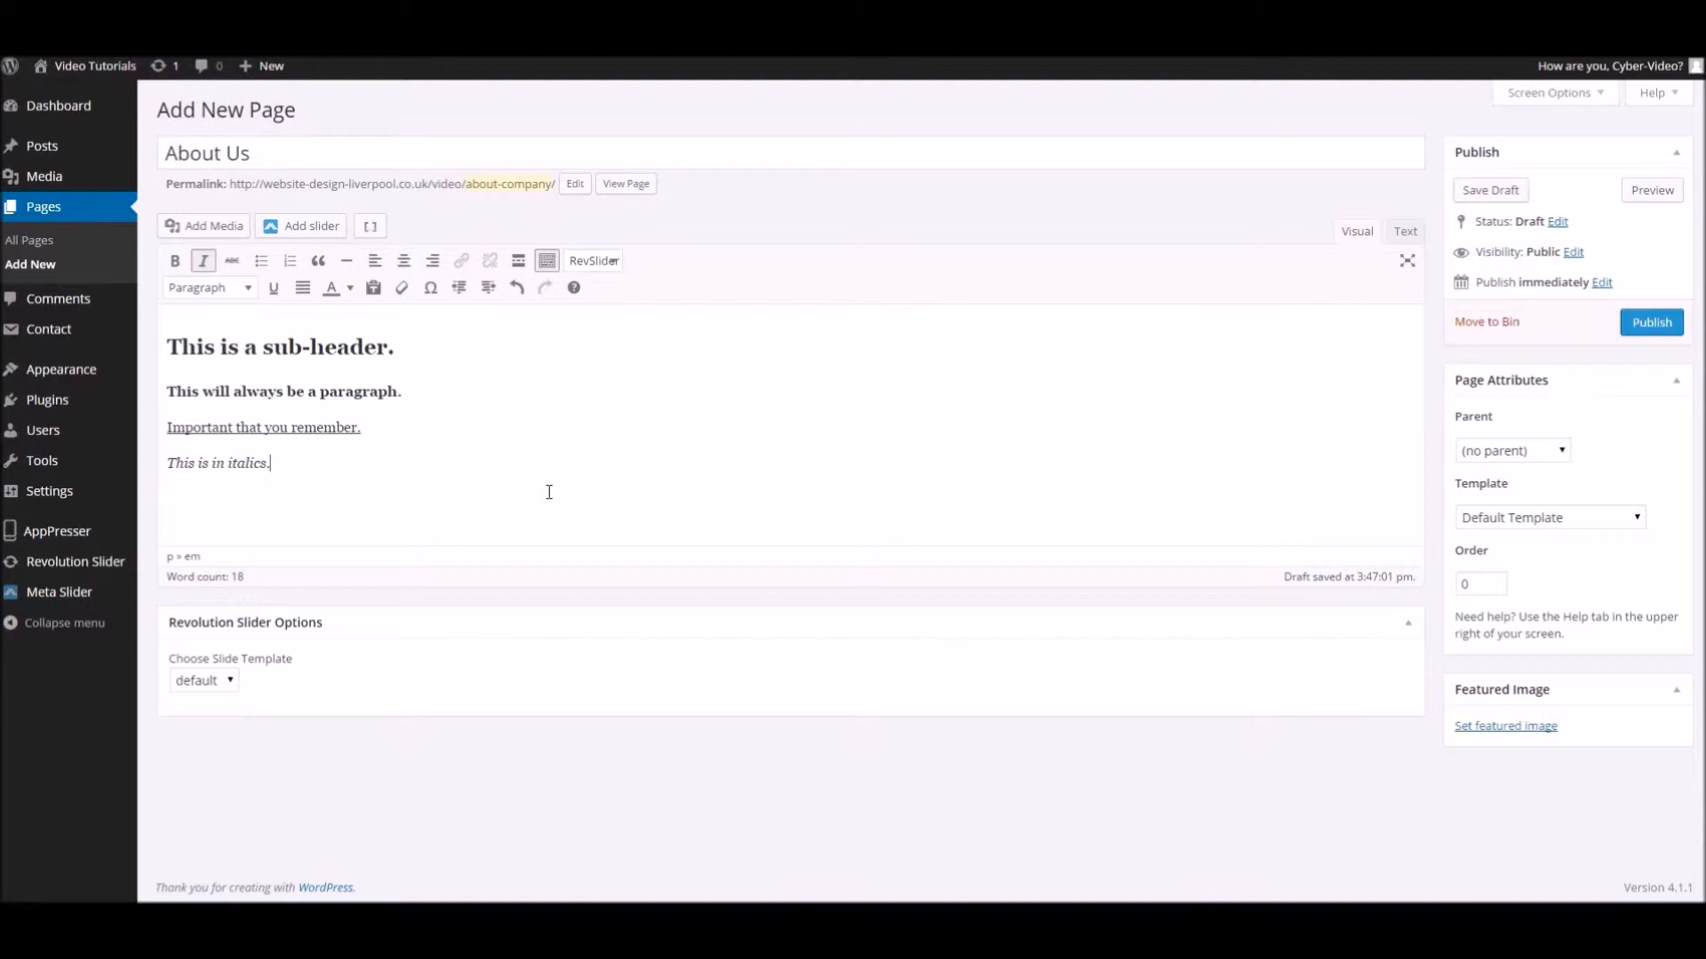
- Try a bulleted list with "Point 1" and "Point 2" below the italic line, and delete it again
{"action": "key", "text": "Return"}
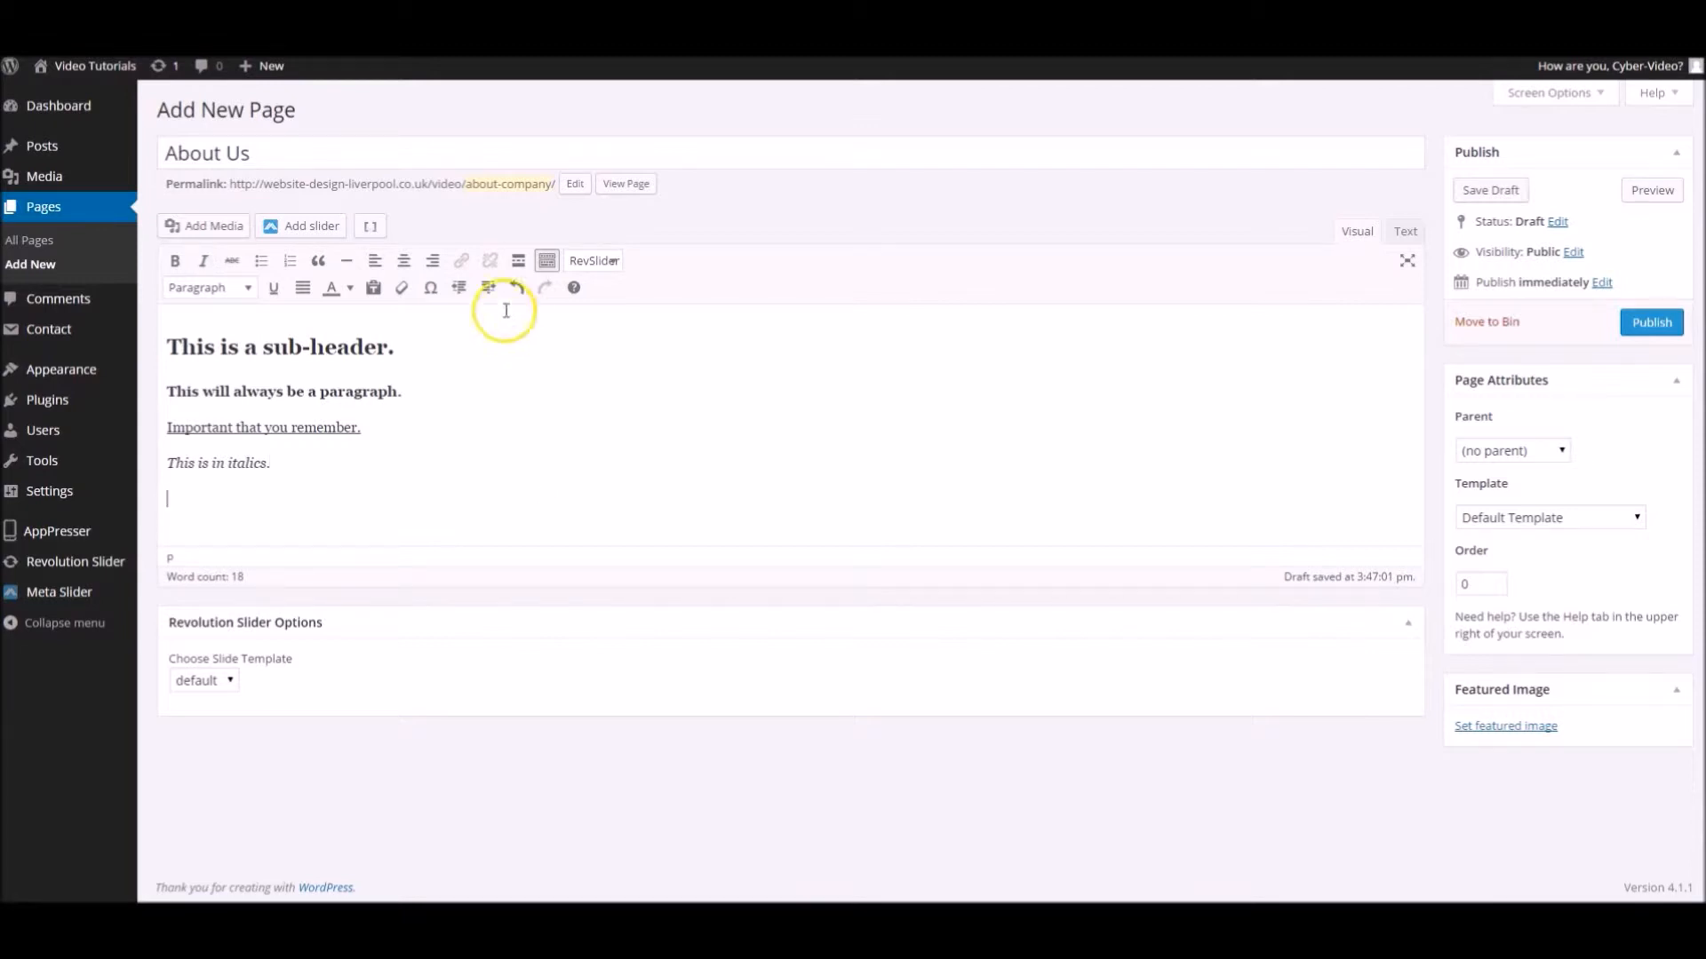
{"action": "left_click", "coordinate": [261, 265]}
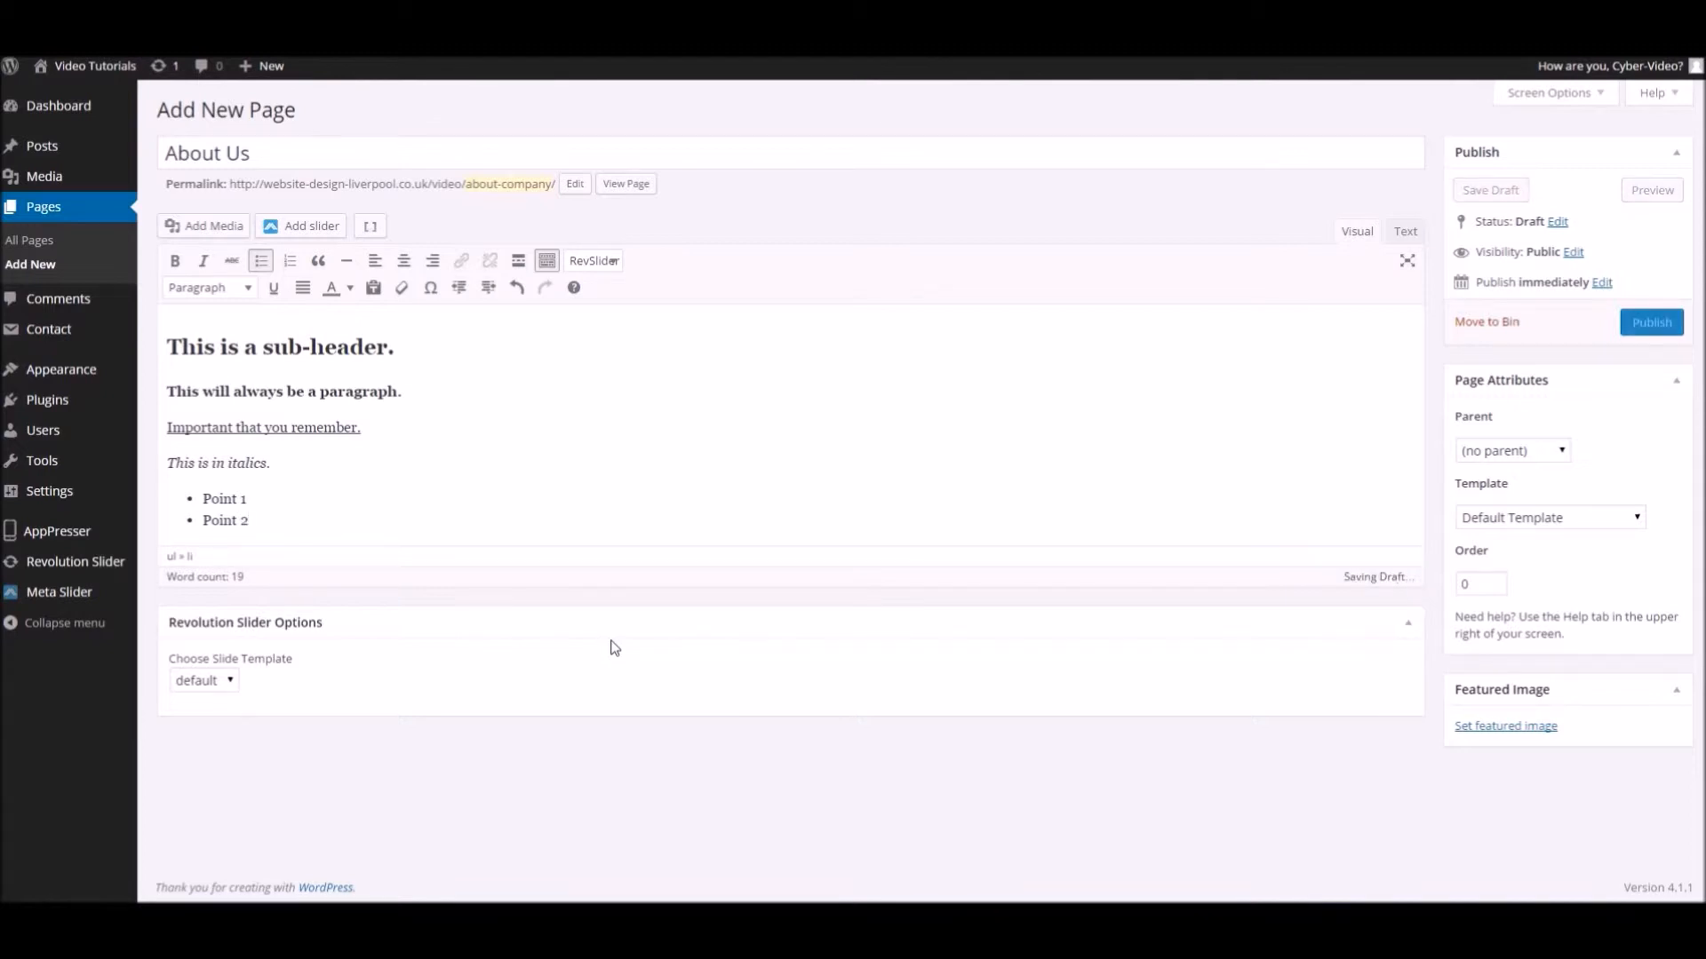
{"action": "left_click_drag", "start_coordinate": [251, 523], "coordinate": [139, 504]}
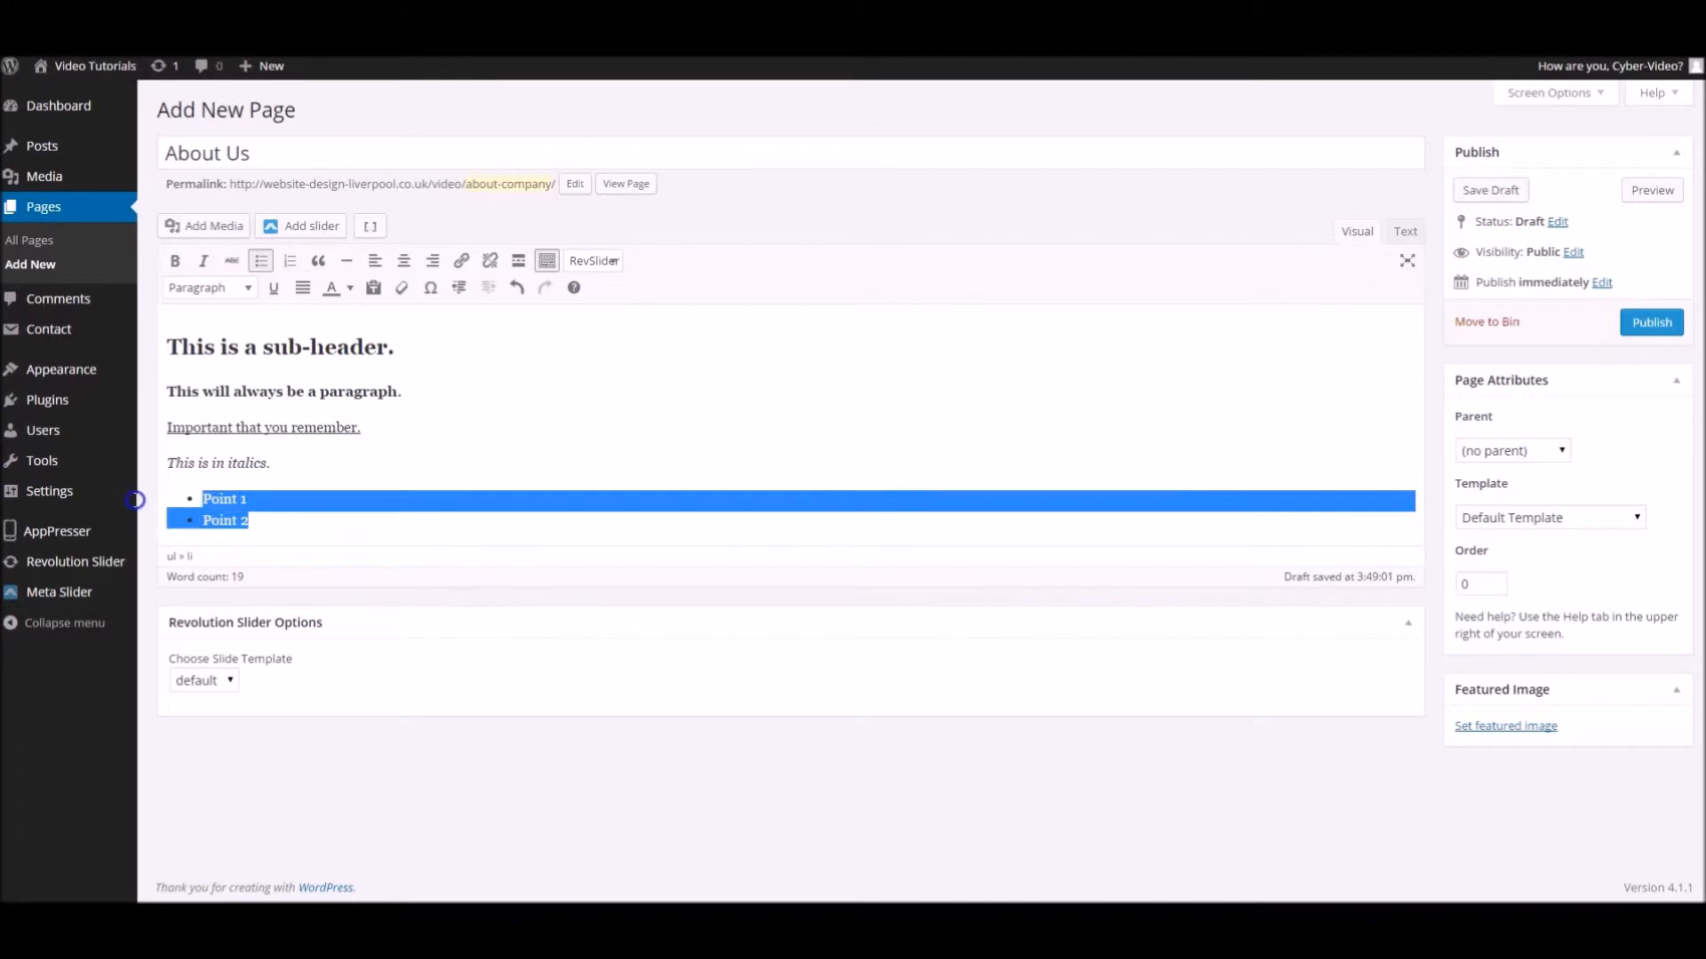
{"action": "key", "text": "BackSpace"}
{"action": "key", "text": "BackSpace"}
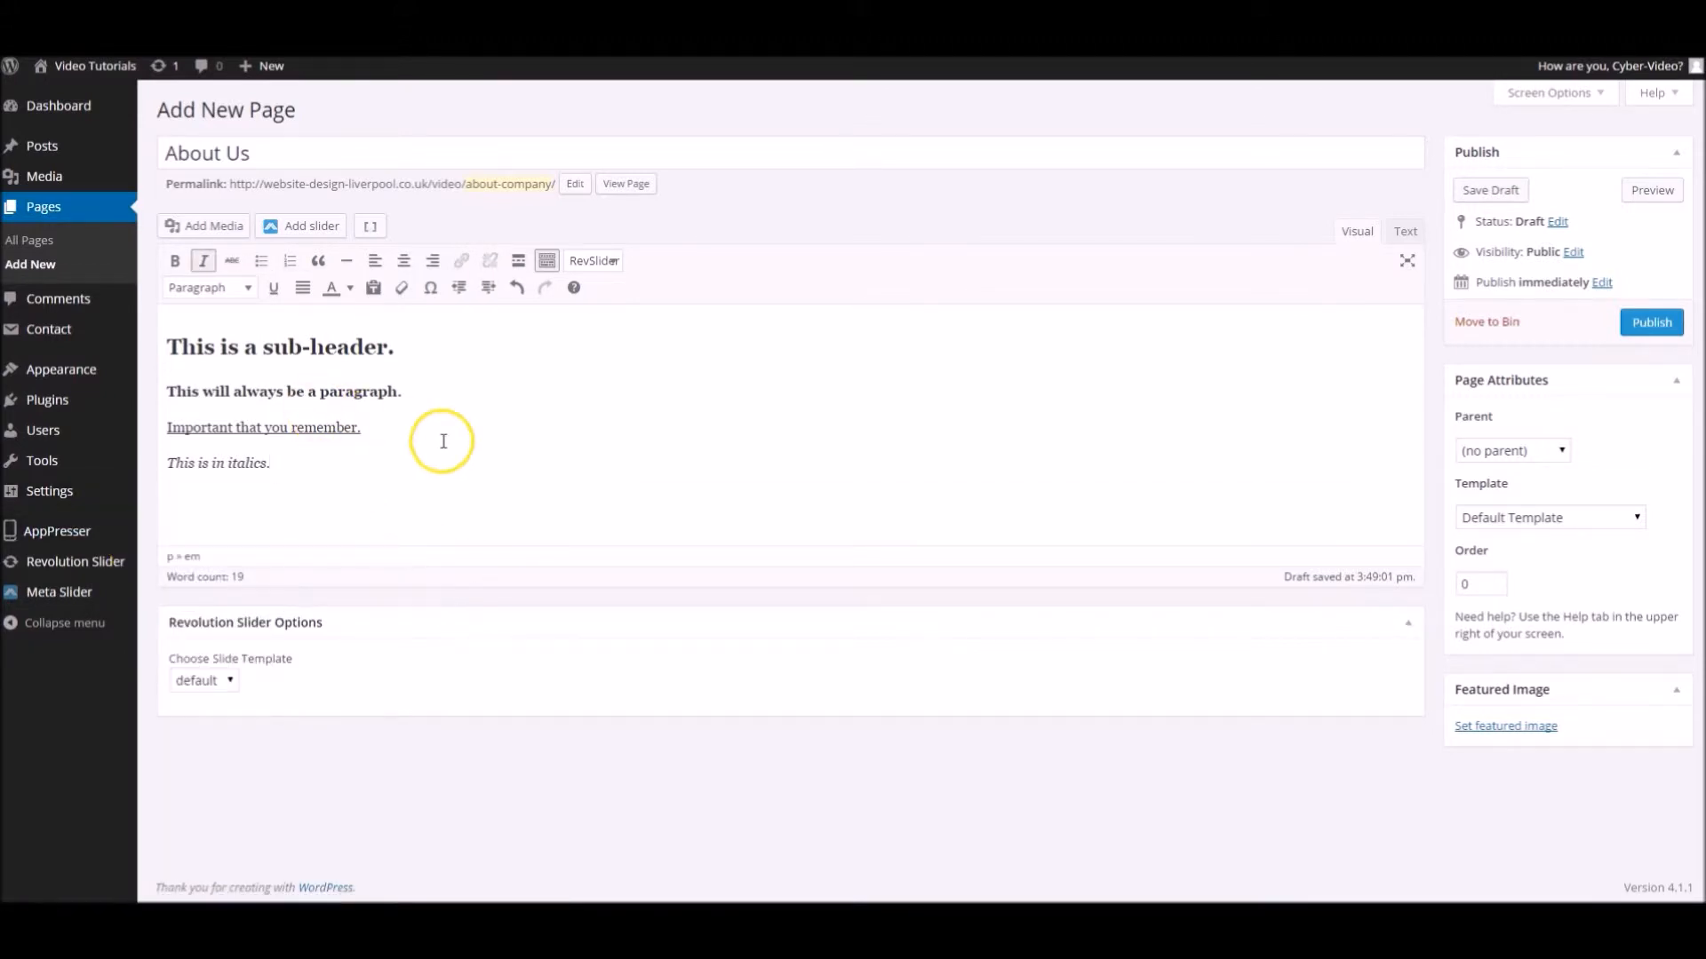
- Enter "Point 1" and "Point 2" as separate lines below the italic line and turn them into a bulleted list
{"action": "left_click", "coordinate": [290, 489]}
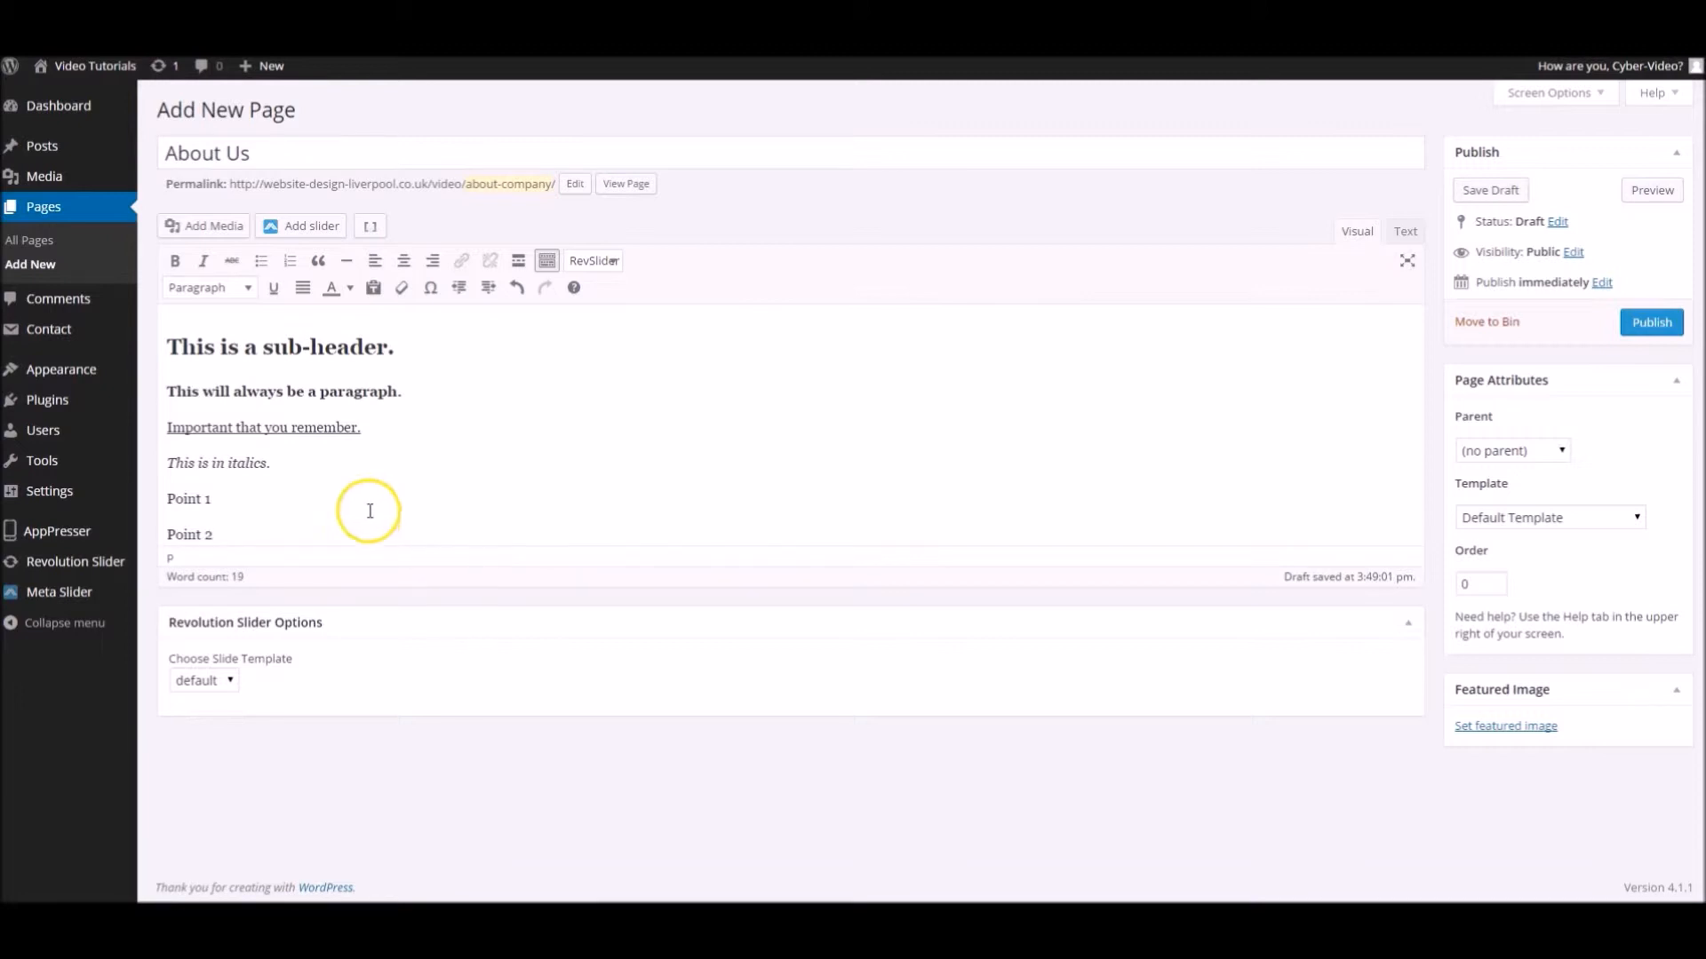
{"action": "left_click_drag", "start_coordinate": [217, 535], "coordinate": [152, 494]}
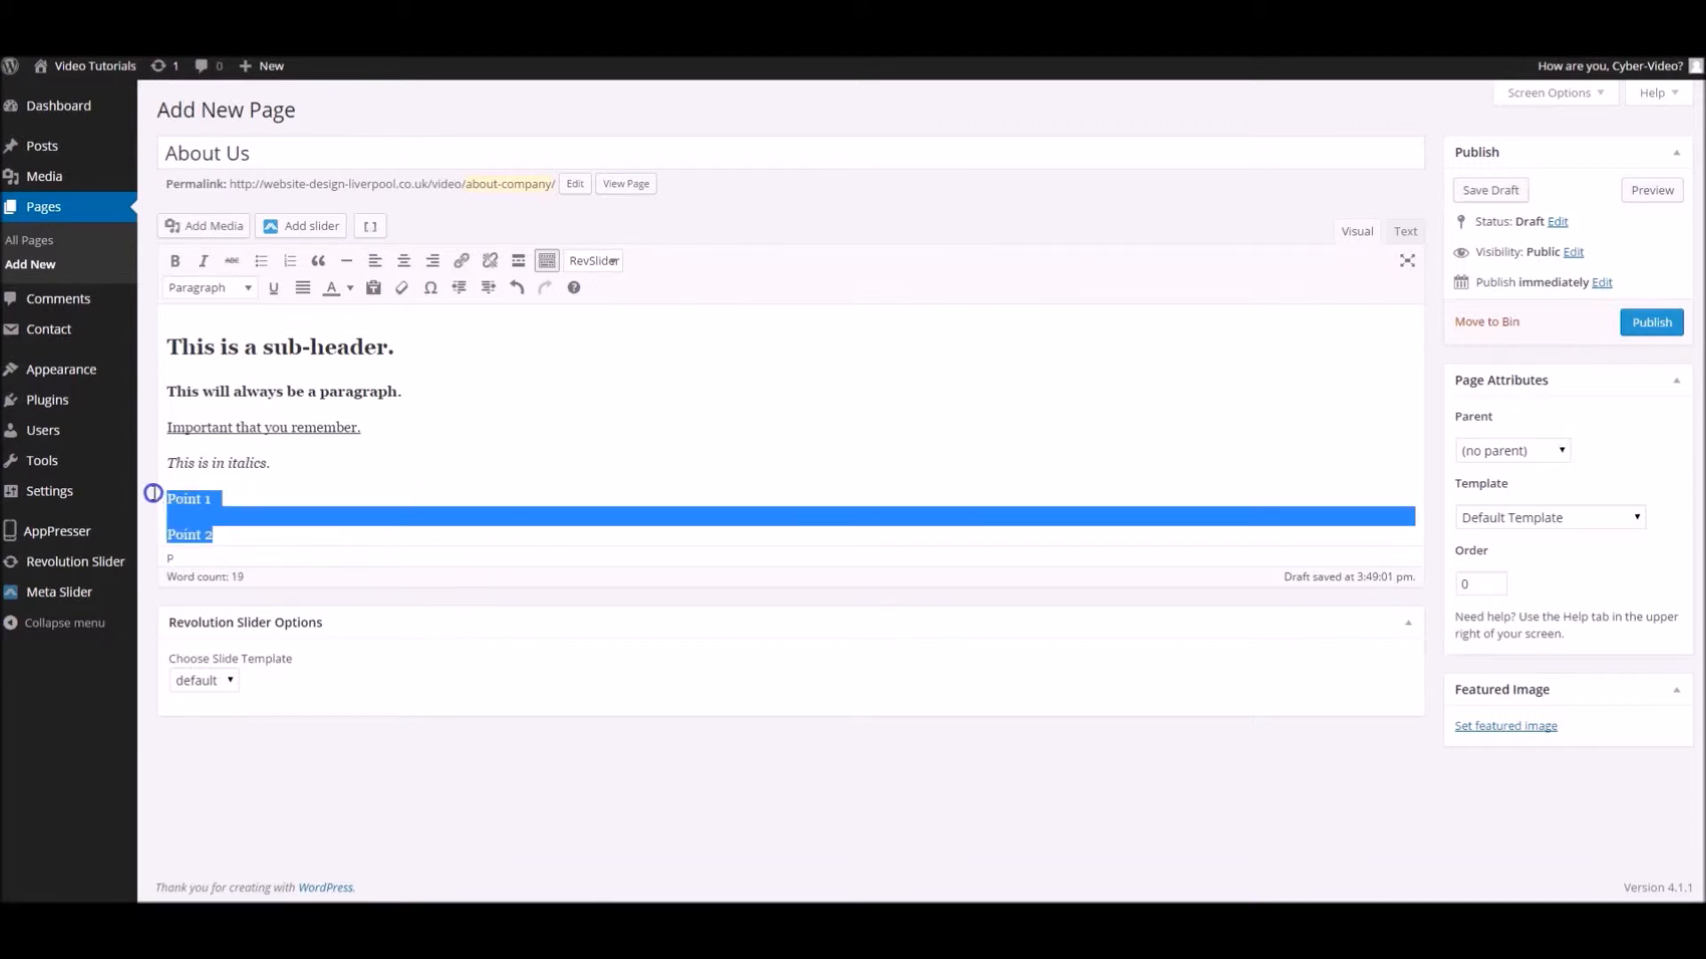
{"action": "left_click", "coordinate": [260, 261]}
{"action": "left_click", "coordinate": [281, 520]}
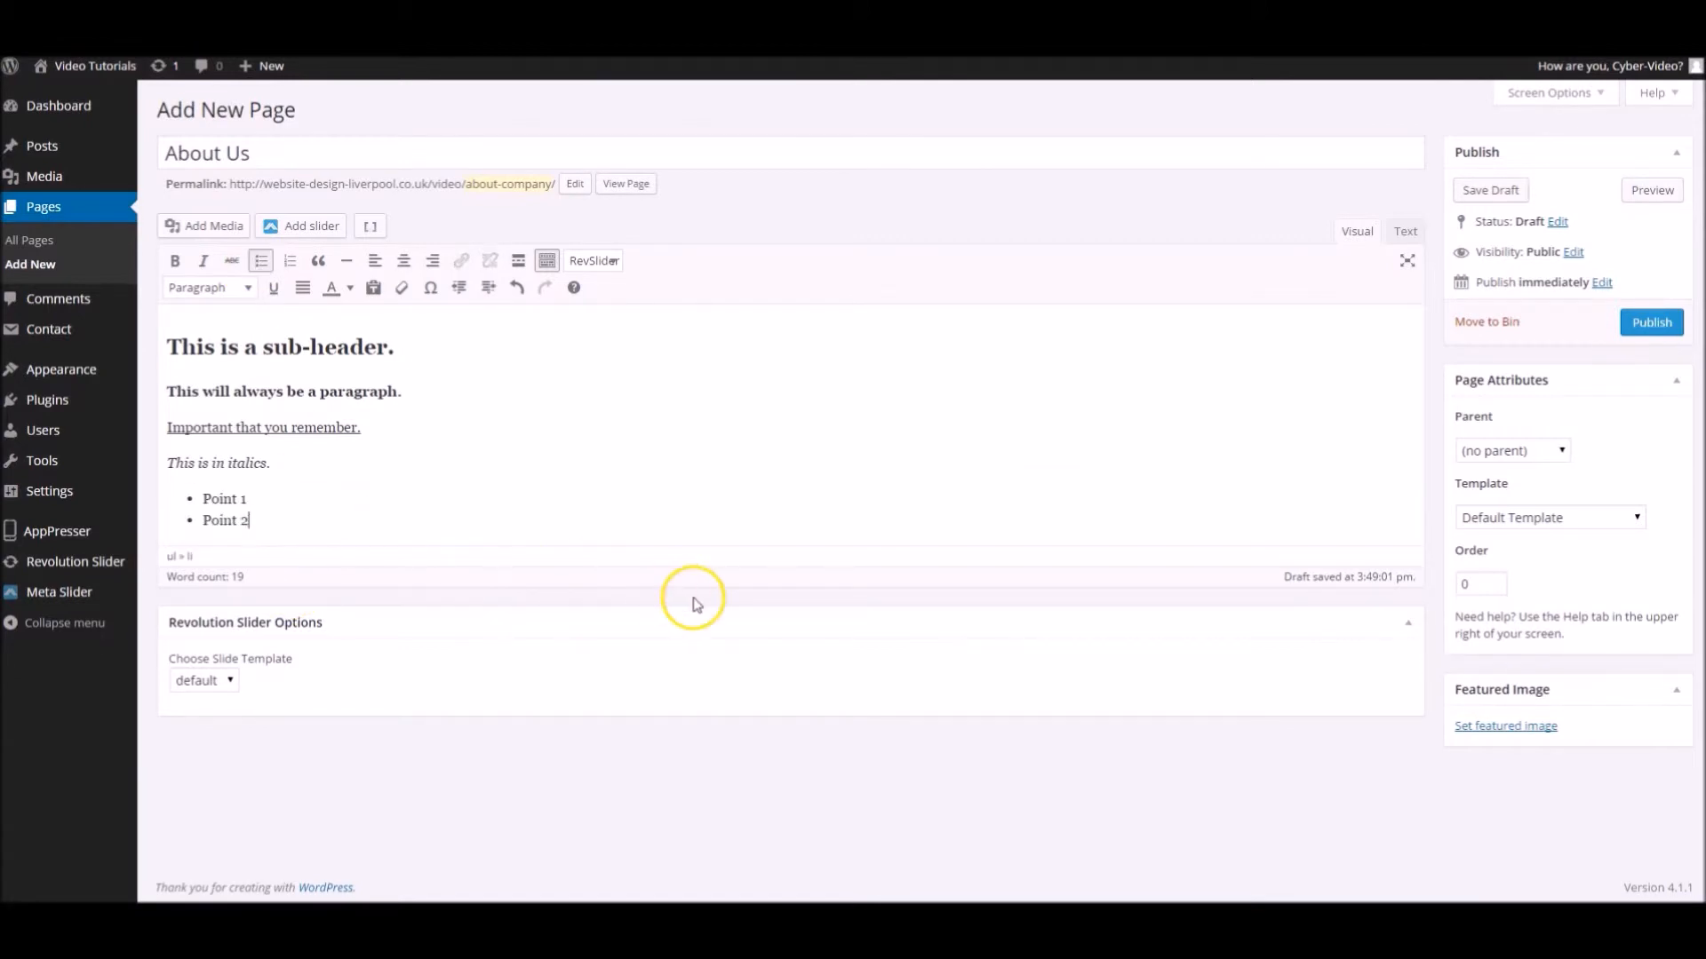
- Add "Point 2.1" and "Point 2.2" as indented sub-bullets under Point 2, and end the list with a top-level "Point 3"
{"action": "key", "text": "Return"}
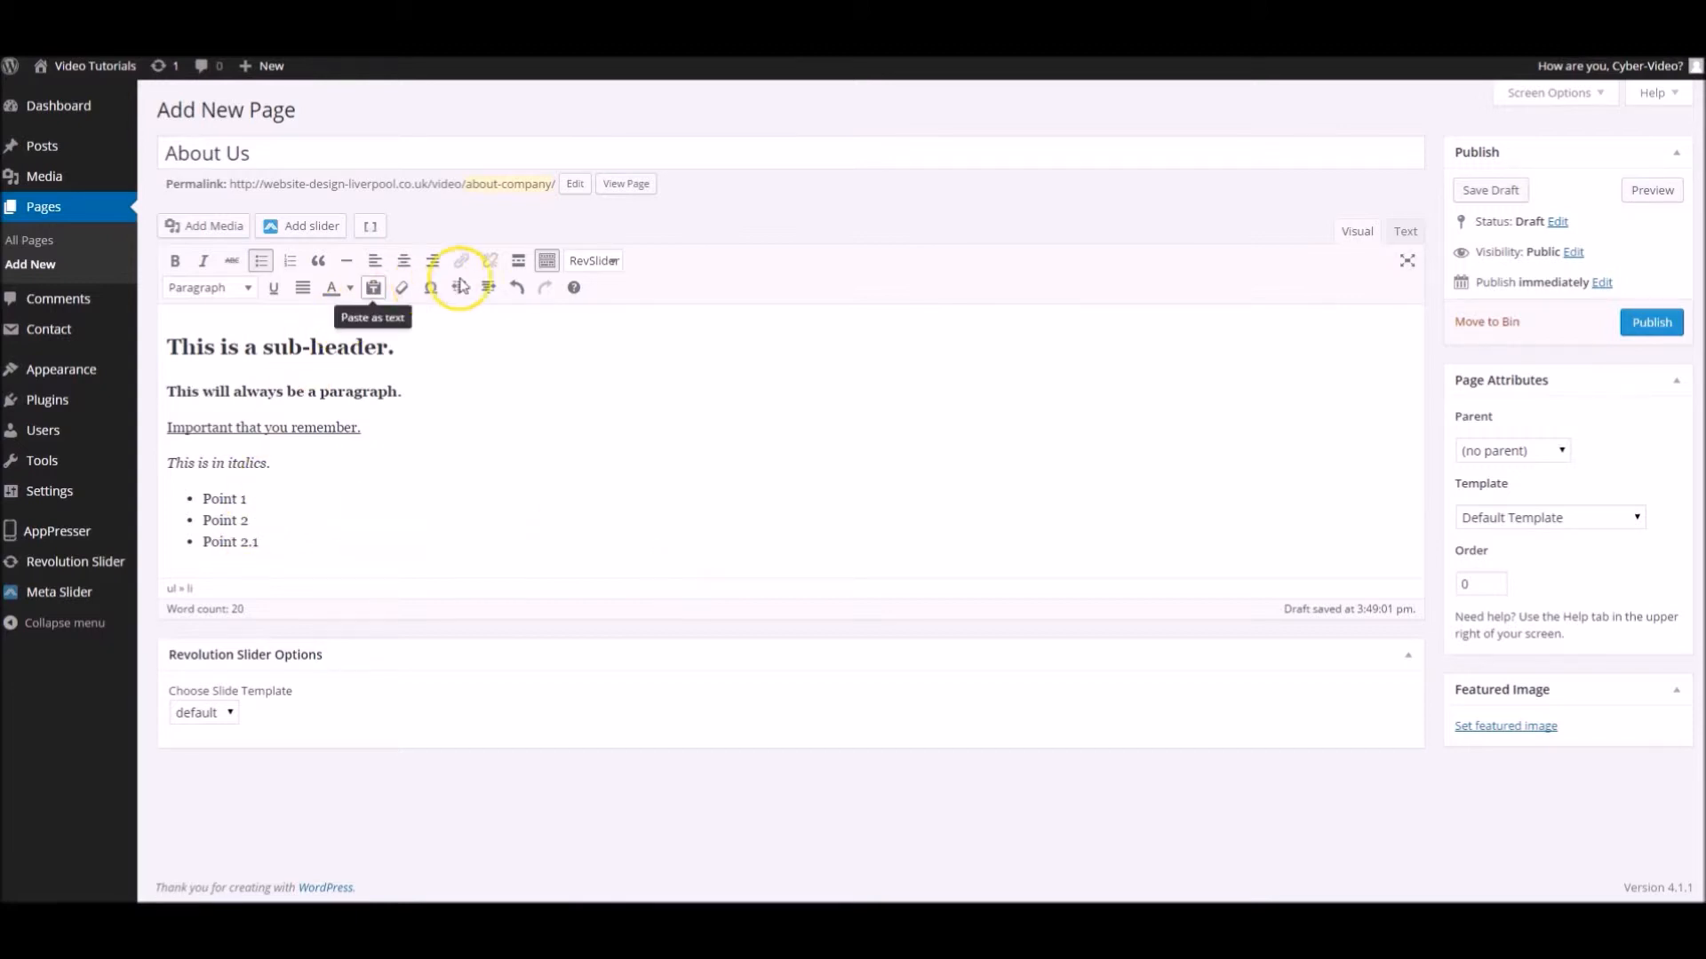
{"action": "left_click", "coordinate": [494, 288]}
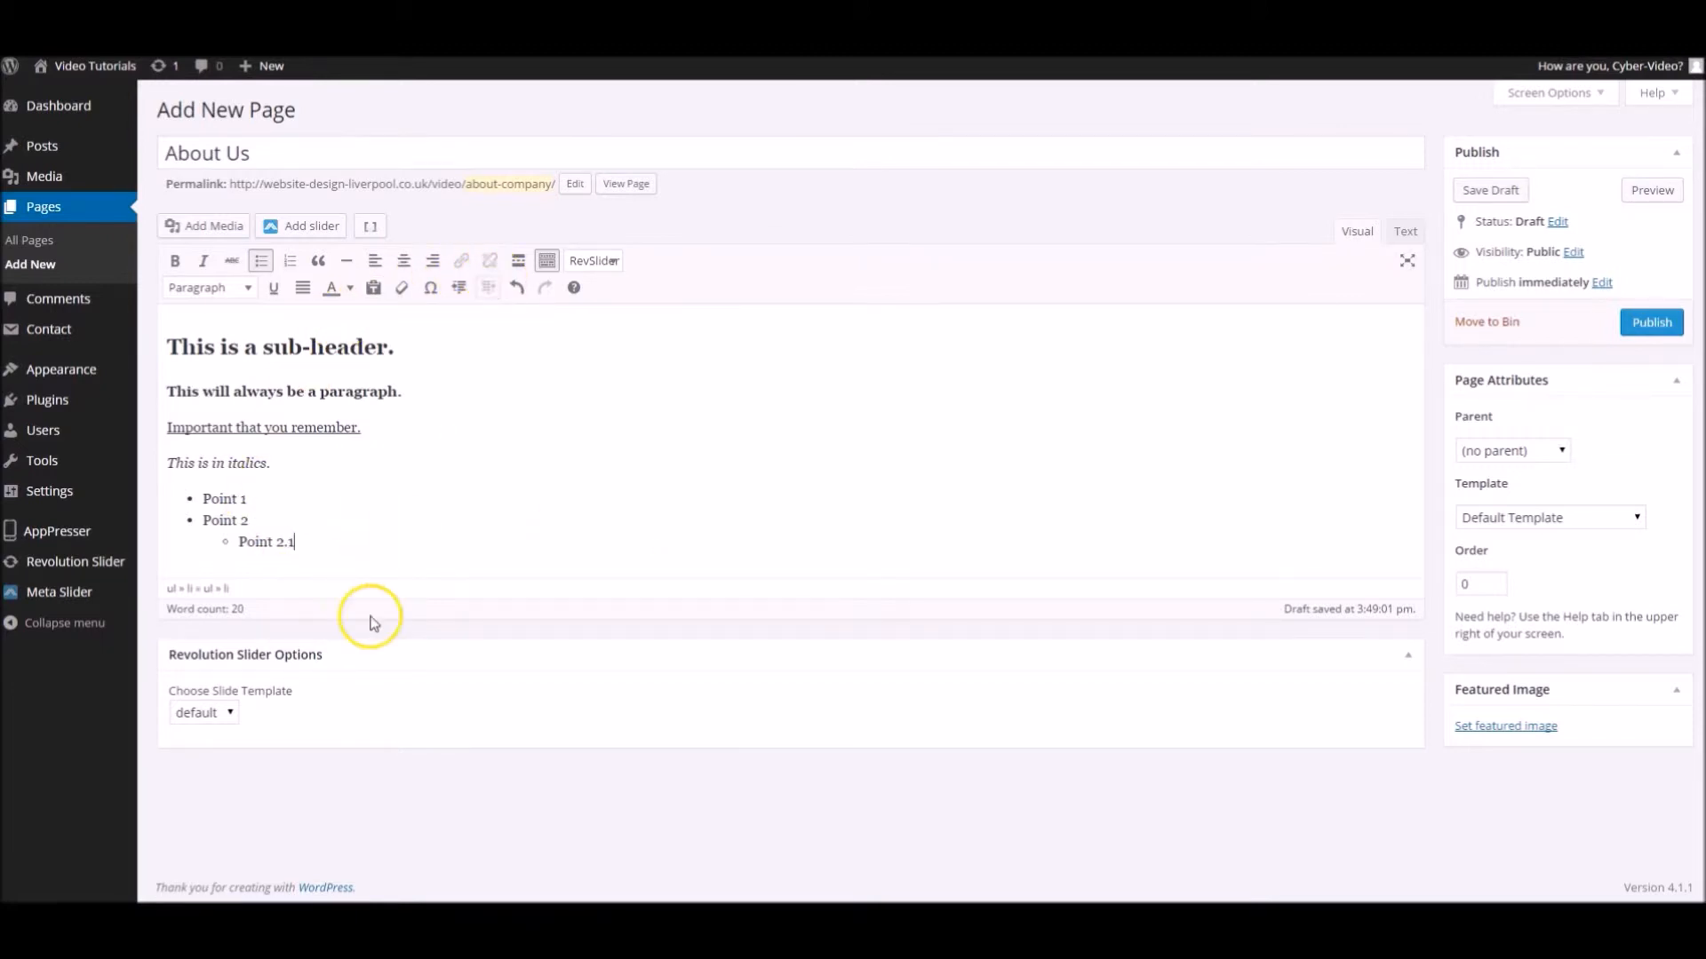
{"action": "key", "text": "Return"}
{"action": "type", "text": "Point 2.2"}
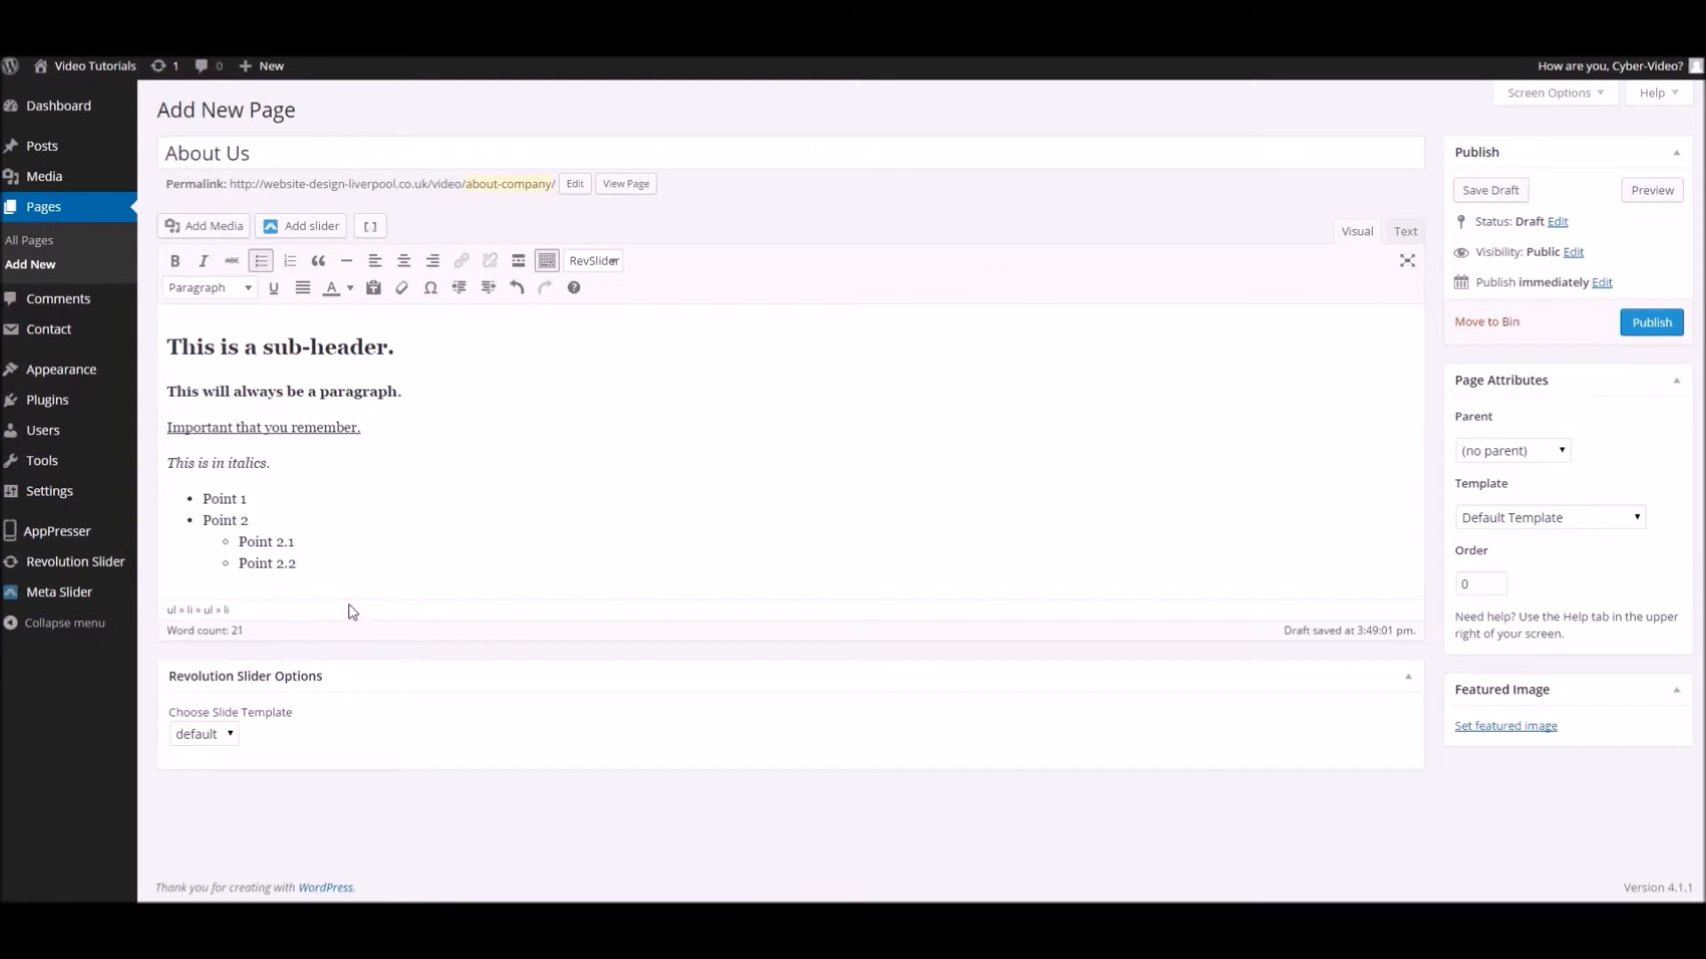
{"action": "key", "text": "Return"}
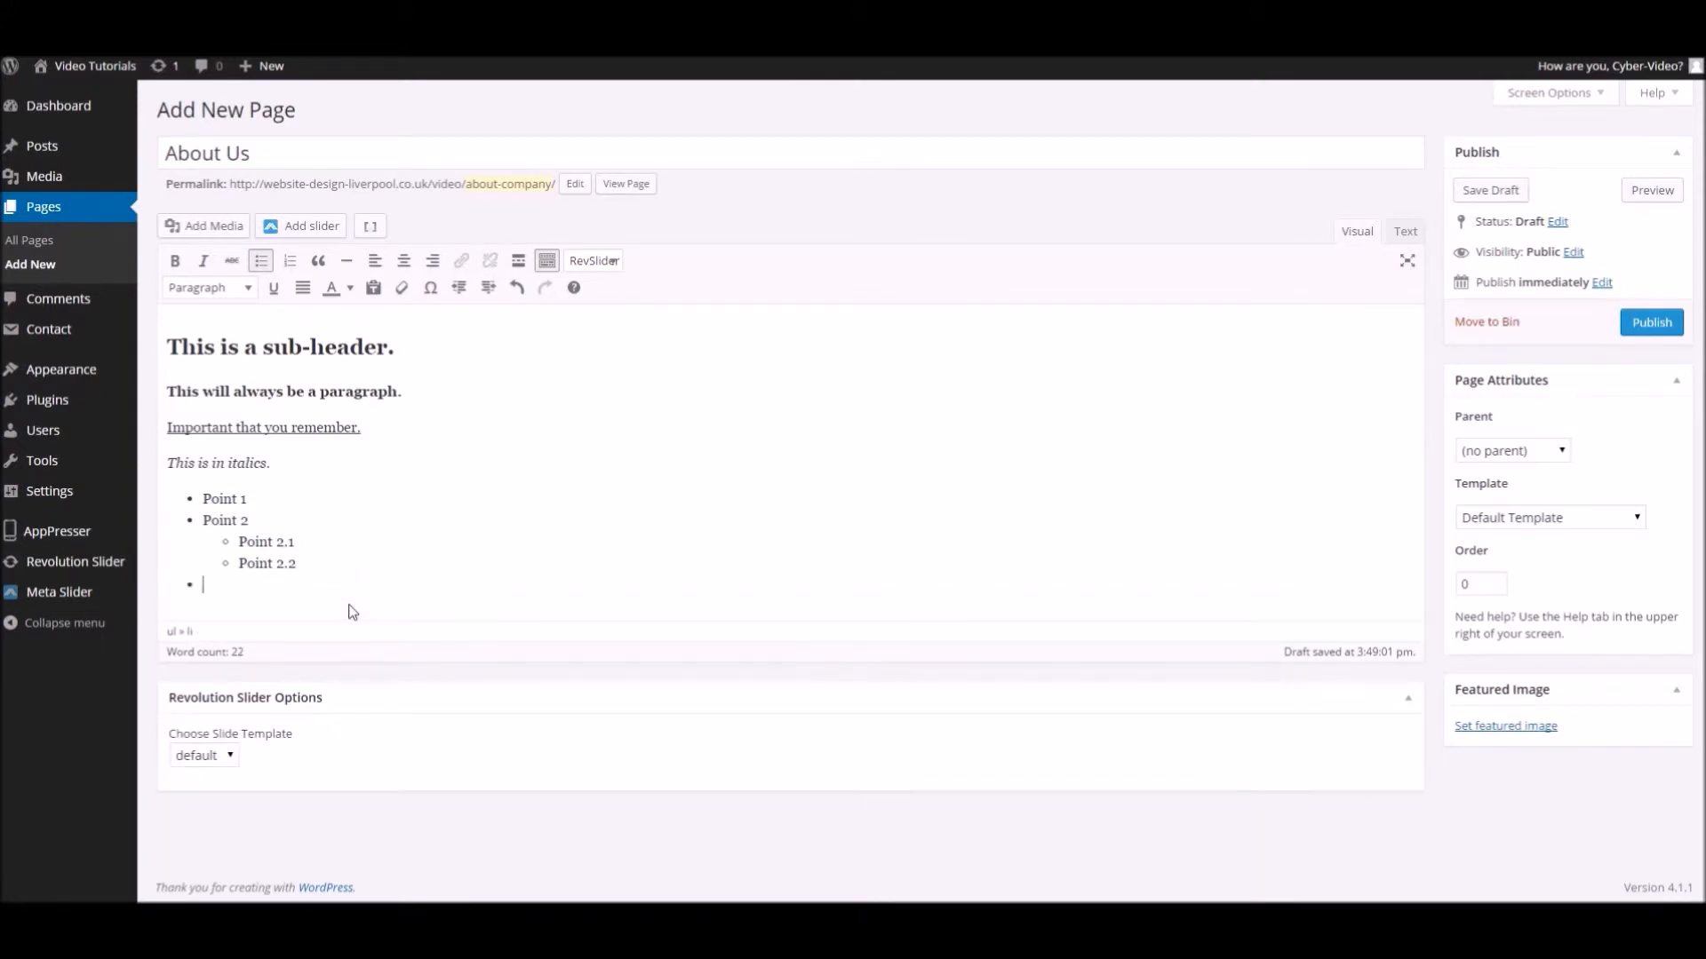
{"action": "key", "text": "Return"}
{"action": "key", "text": "Return"}
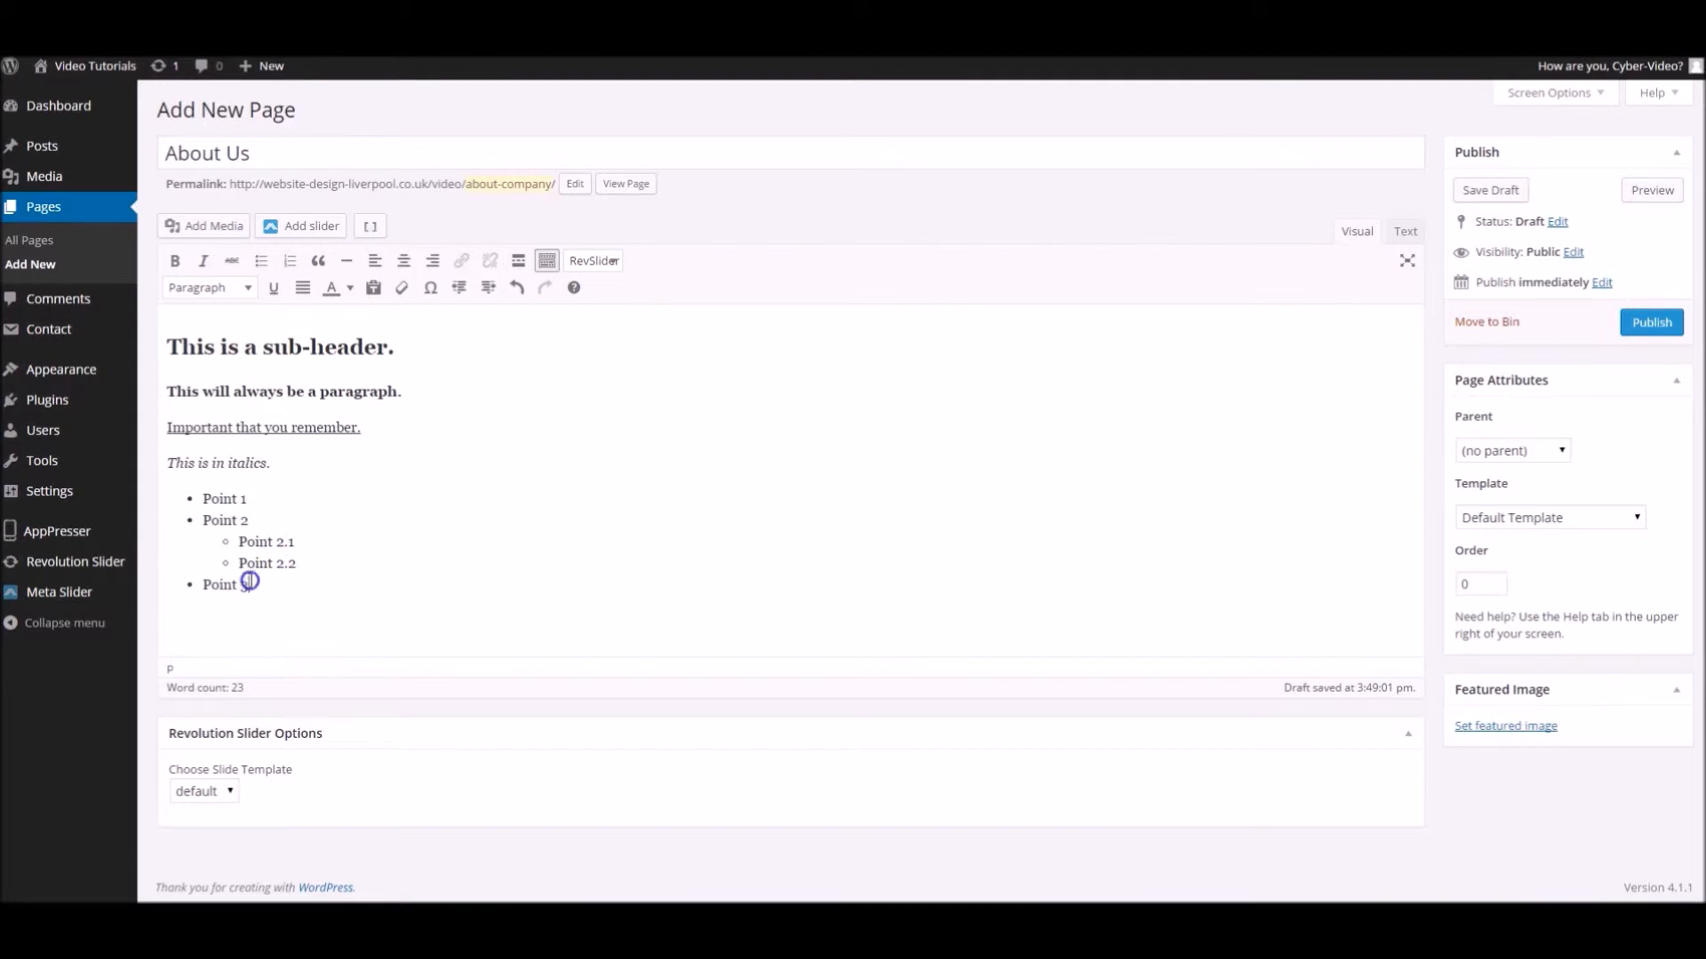
- Try the numbered format on the whole list from Point 1 to Point 3, and set it back to bullets
{"action": "left_click_drag", "start_coordinate": [270, 582], "coordinate": [148, 498]}
{"action": "left_click", "coordinate": [290, 261]}
{"action": "left_click", "coordinate": [296, 558]}
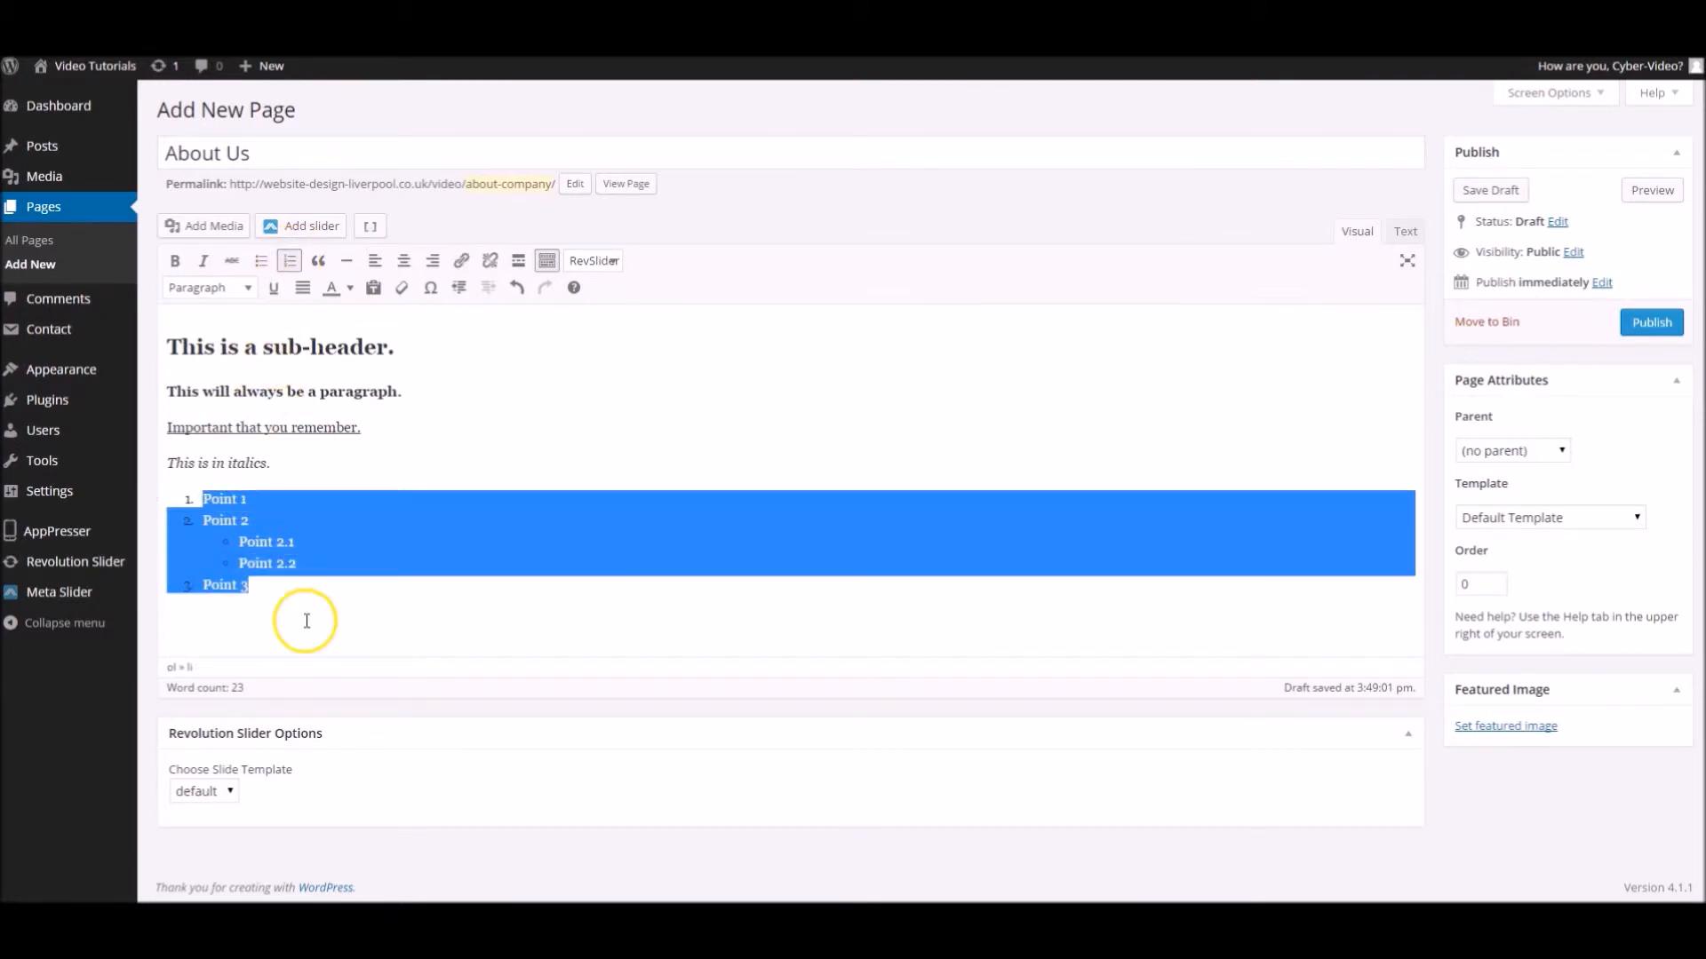
{"action": "left_click", "coordinate": [285, 584]}
{"action": "left_click_drag", "start_coordinate": [285, 584], "coordinate": [182, 499]}
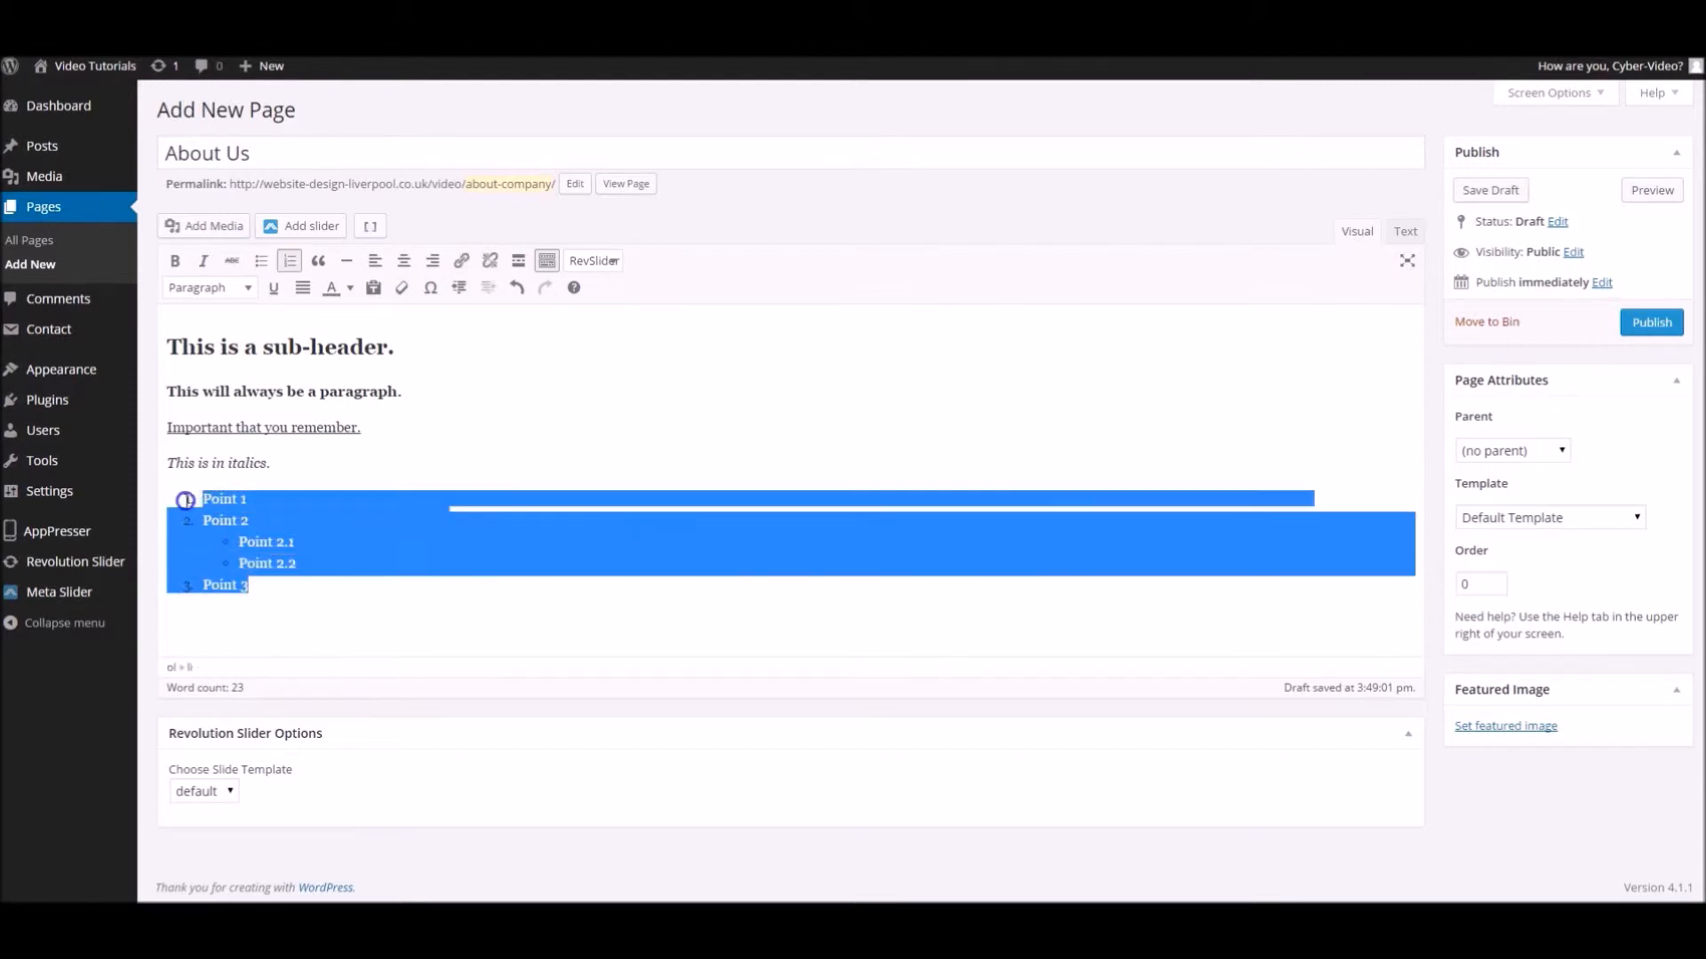
{"action": "left_click", "coordinate": [257, 261]}
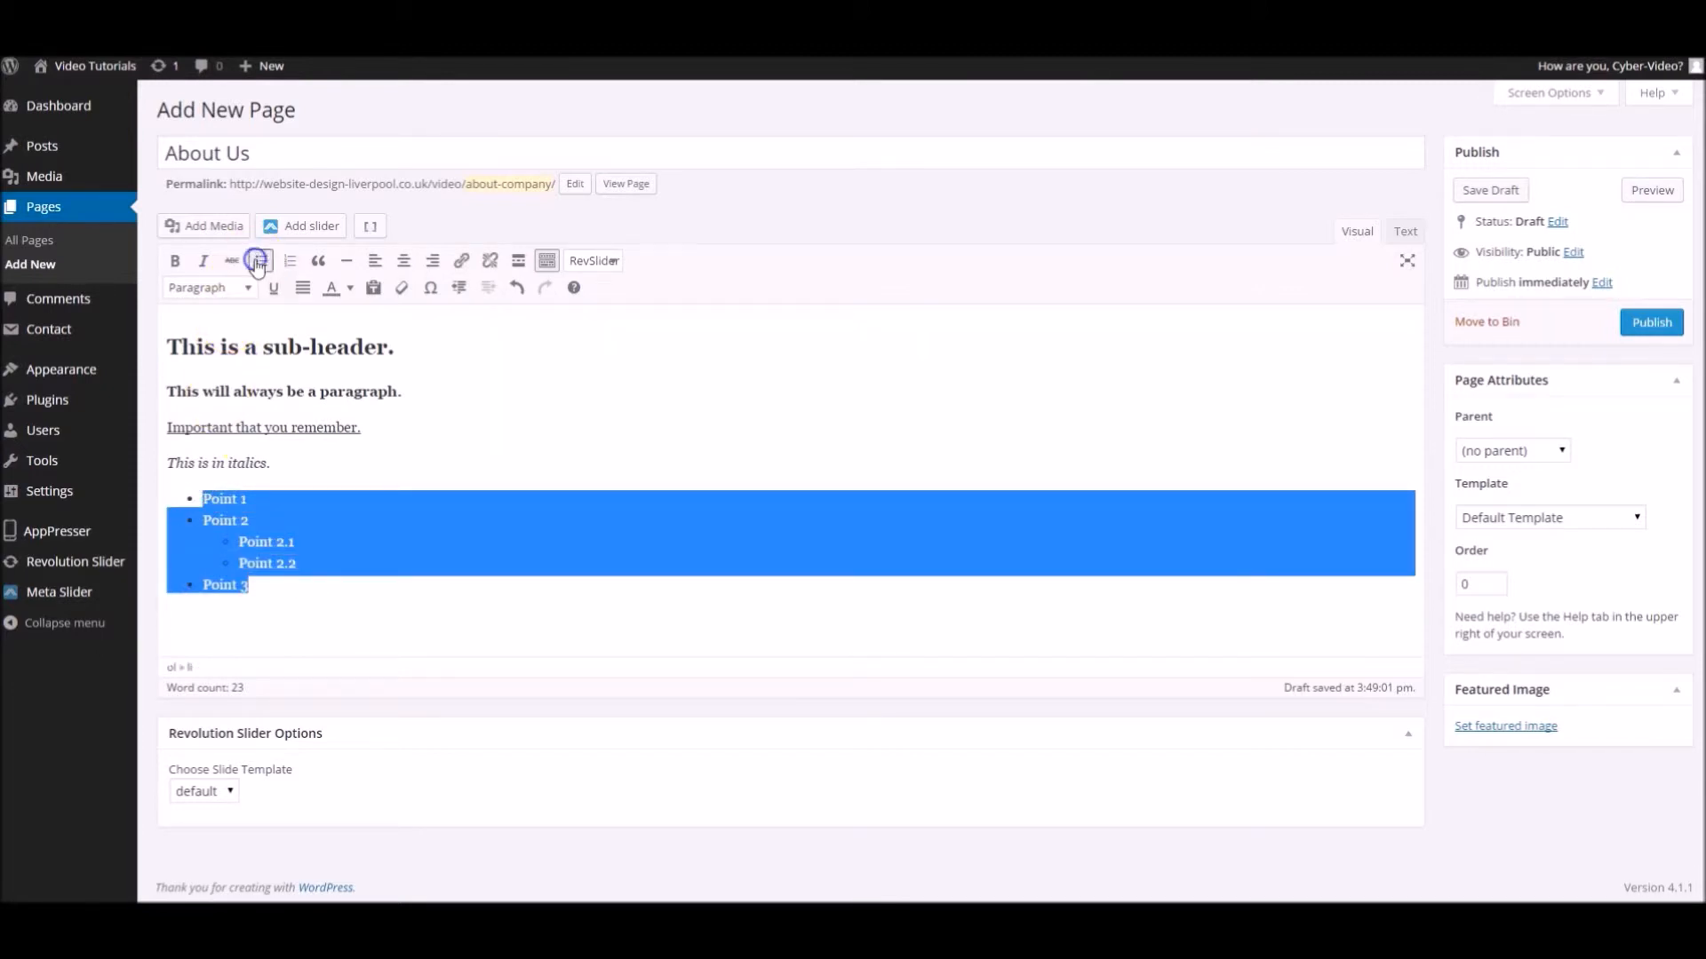
{"action": "left_click", "coordinate": [276, 615]}
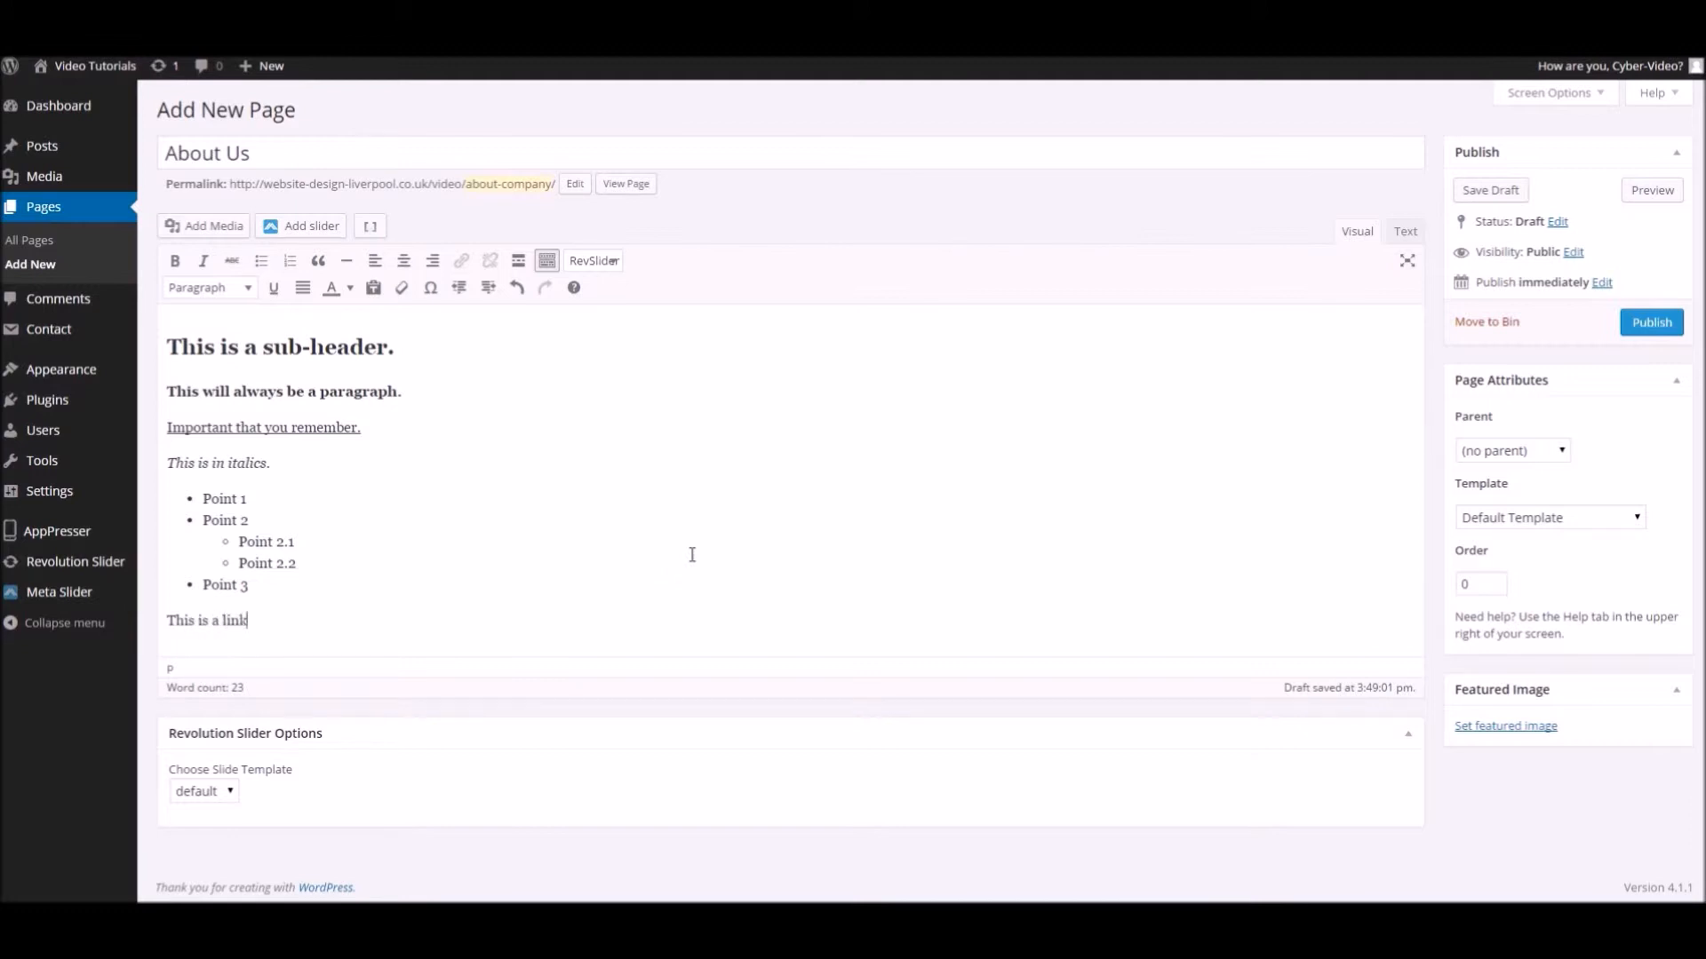
{"action": "double_click", "coordinate": [237, 620]}
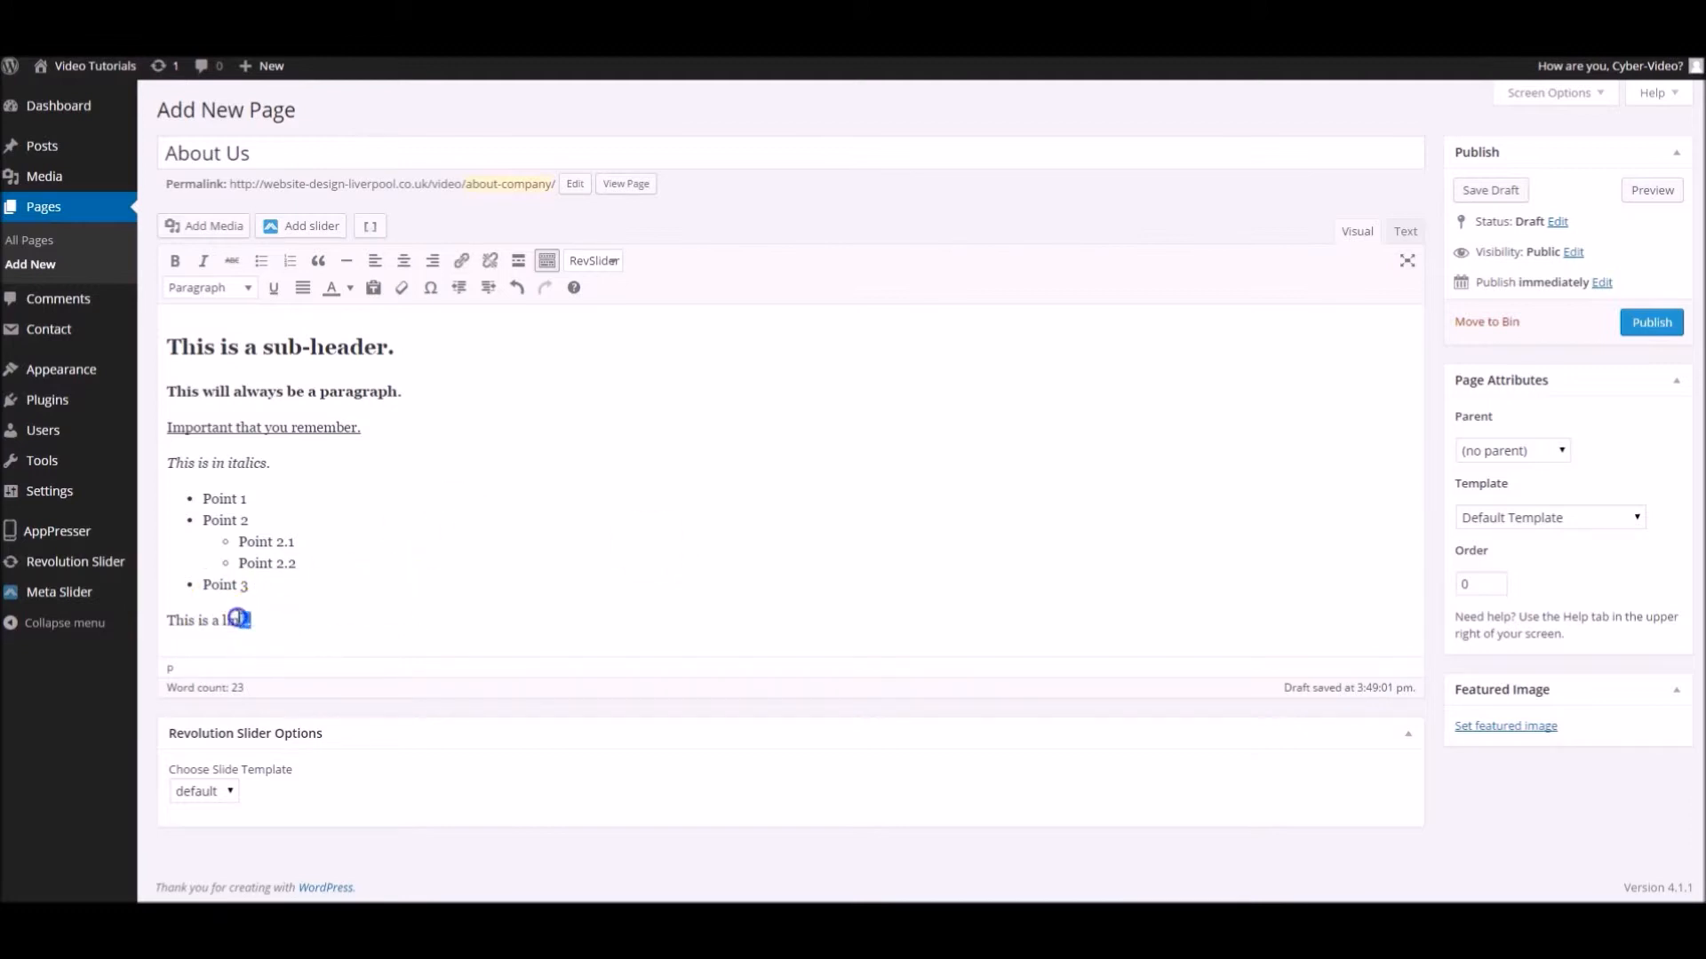
{"action": "left_click", "coordinate": [464, 262]}
{"action": "left_click", "coordinate": [795, 338]}
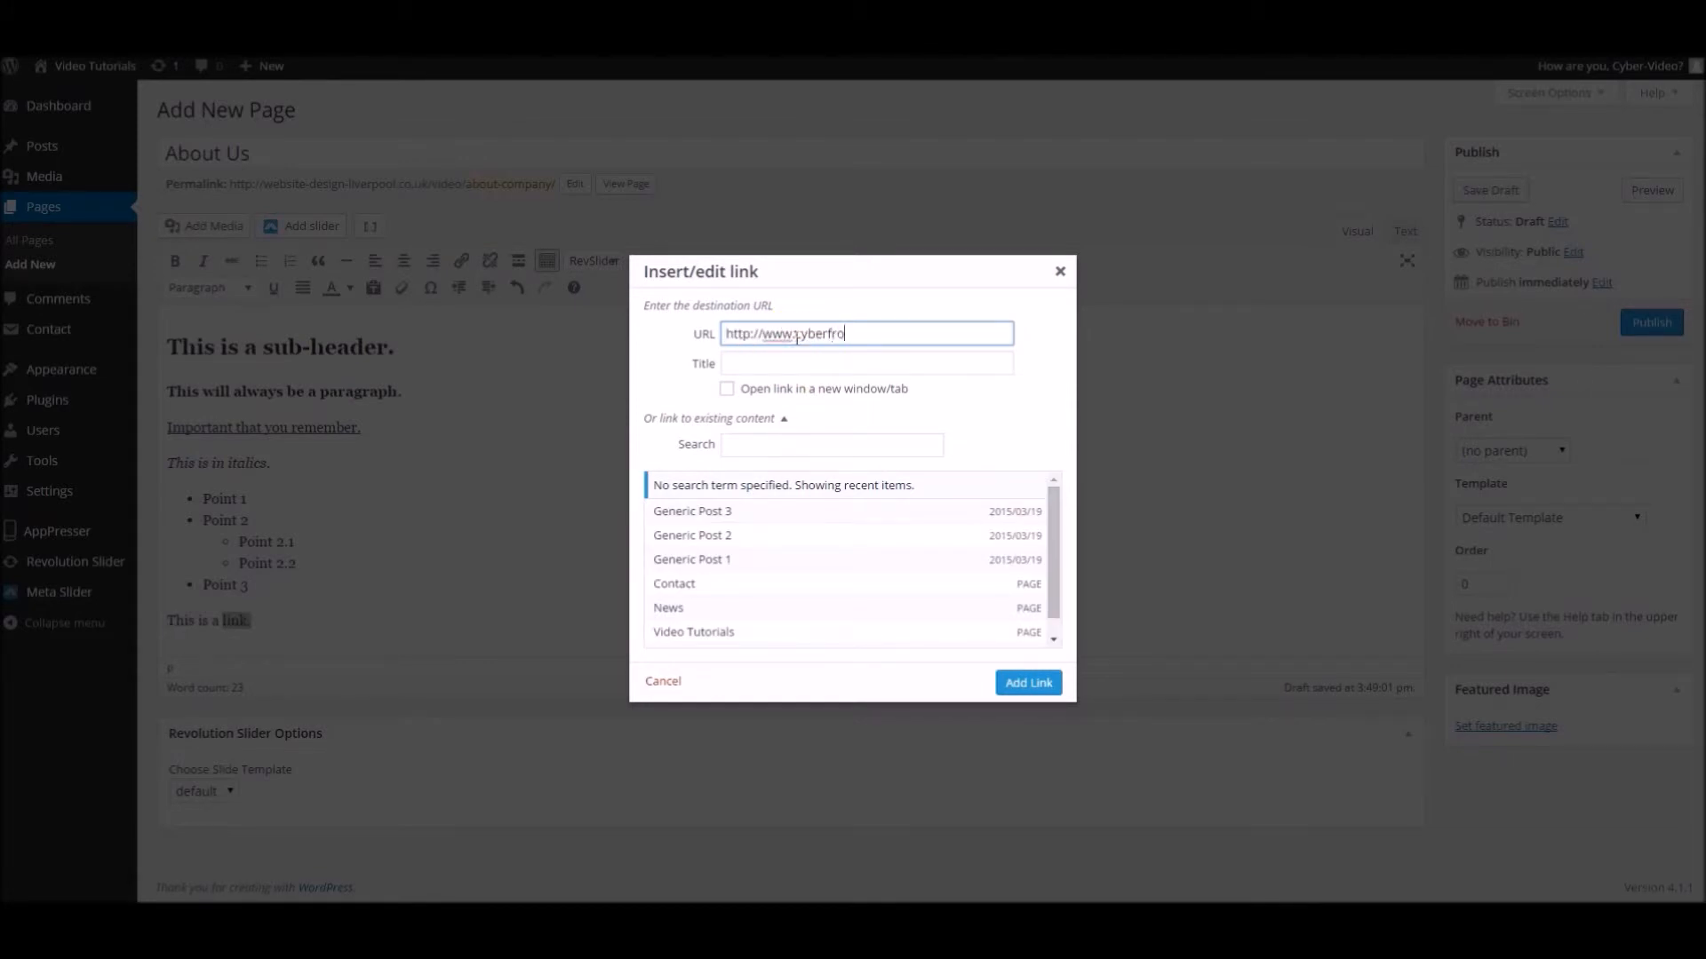
{"action": "type", "text": "www.cyberfrogdesign.co.uk"}
{"action": "key", "text": "Tab"}
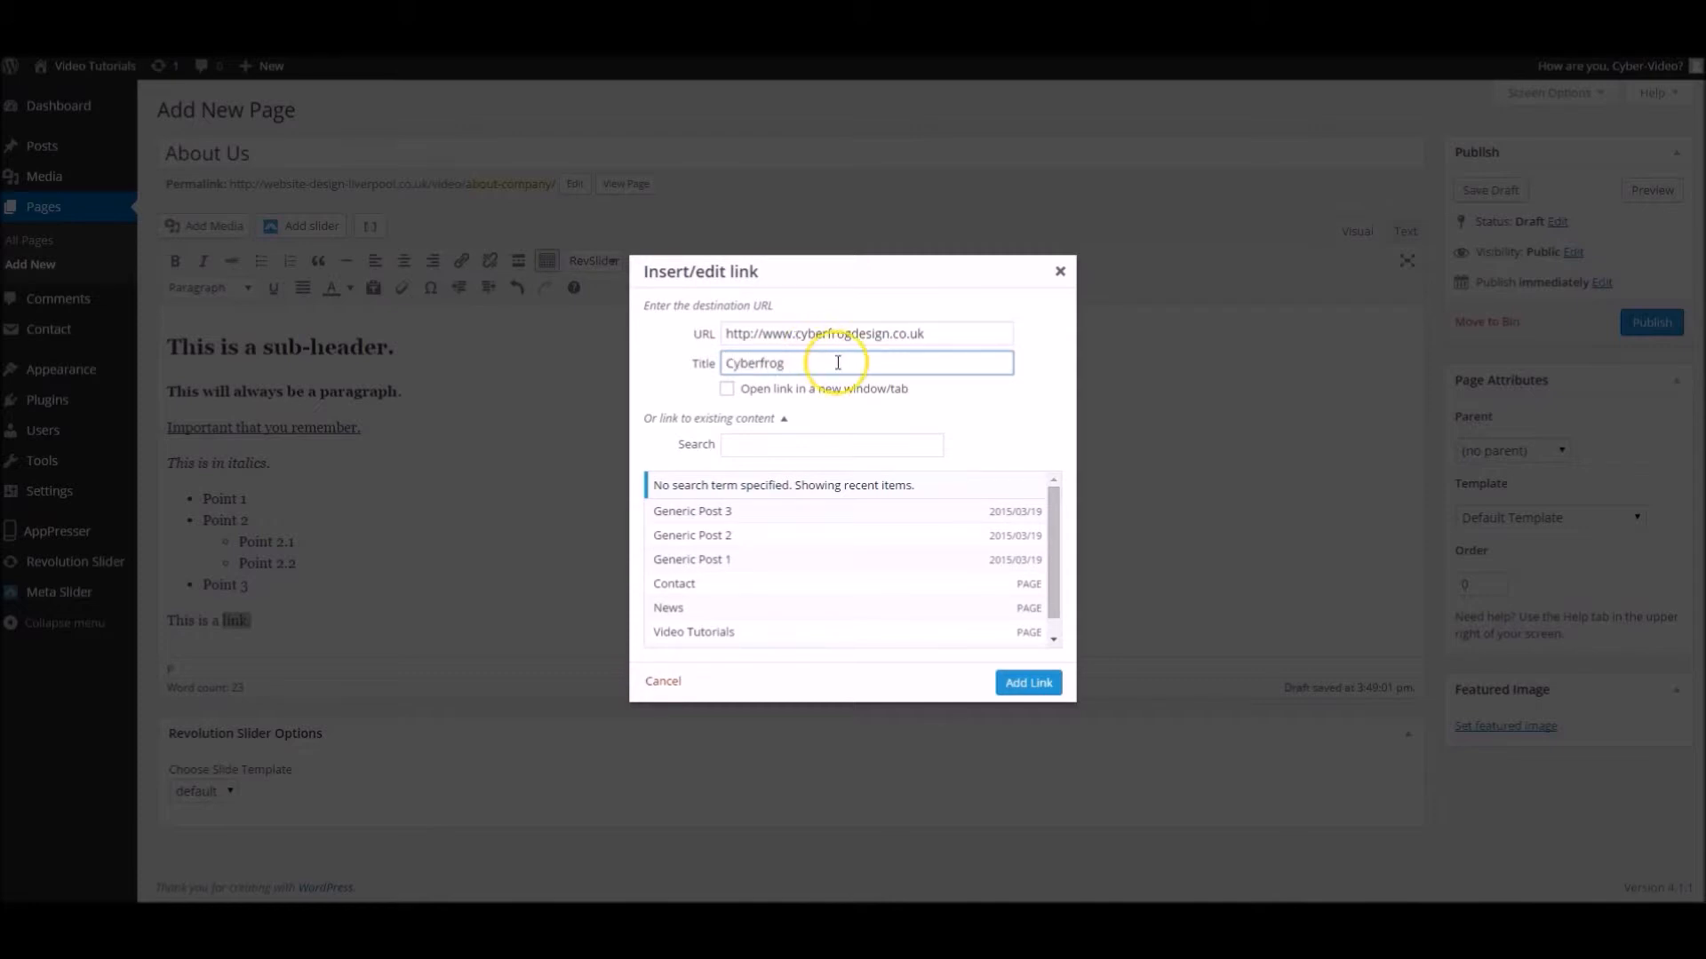
{"action": "type", "text": "Cyberfrog"}
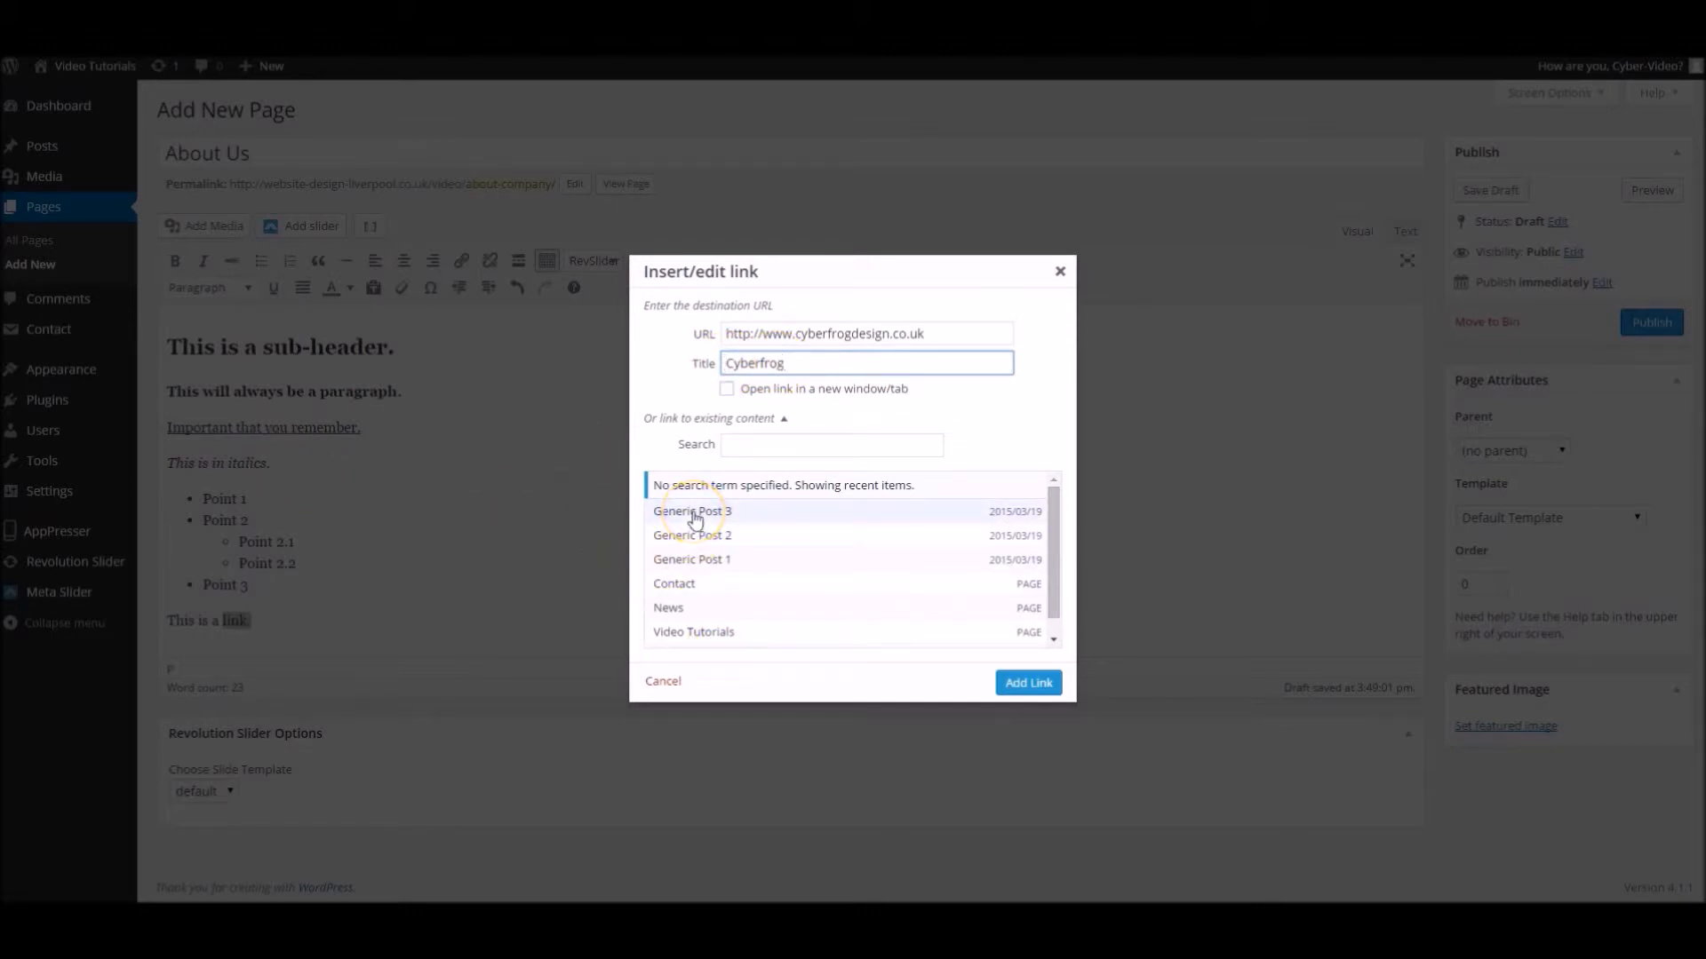
- Look through the existing site content, set the link to open in a new window/tab, and insert it
{"action": "left_click", "coordinate": [780, 420]}
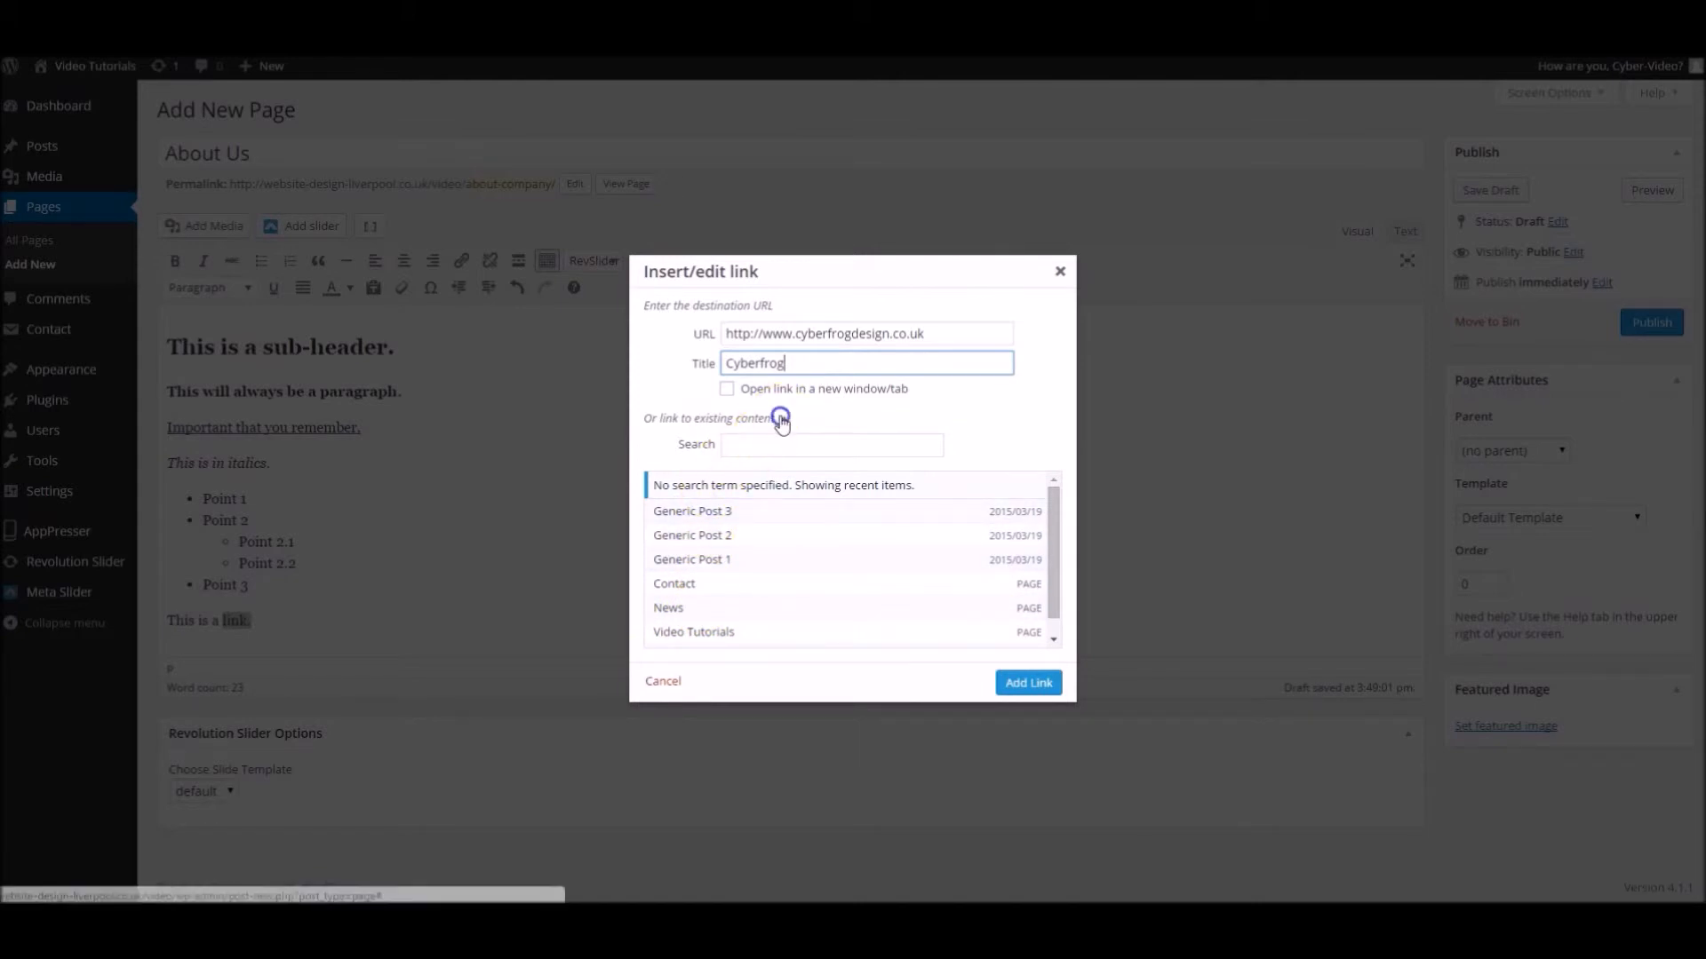
{"action": "left_click", "coordinate": [773, 533]}
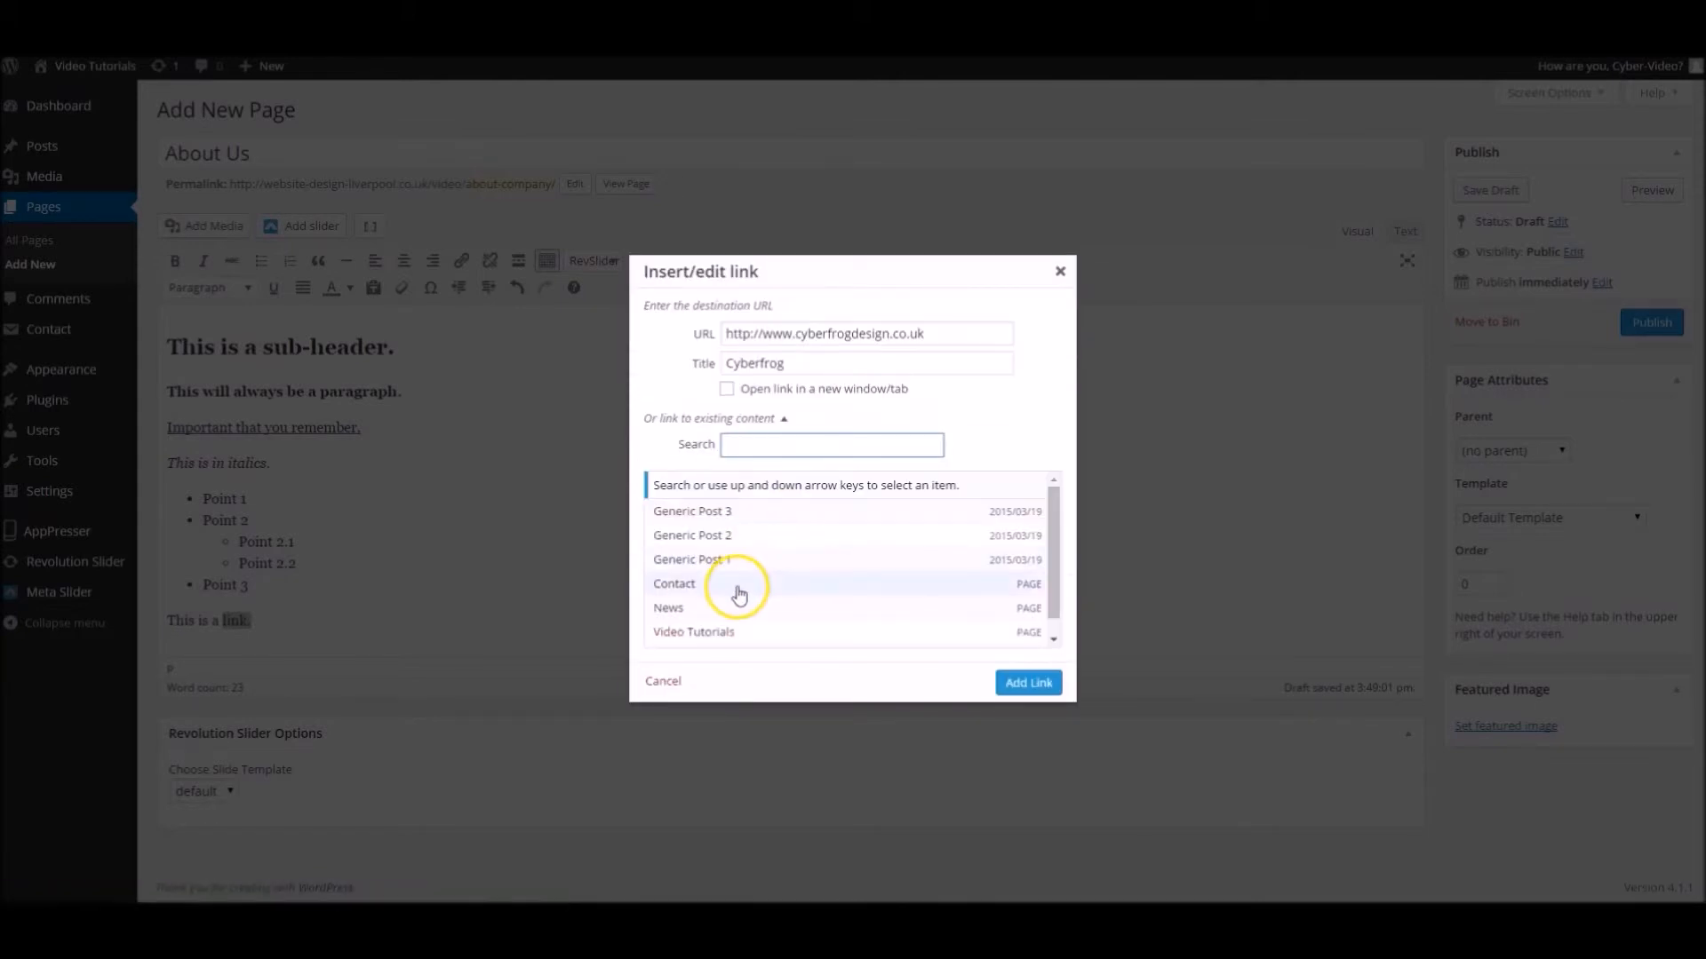
{"action": "scroll", "coordinate": [738, 593], "scroll_direction": "down", "scroll_amount": 3}
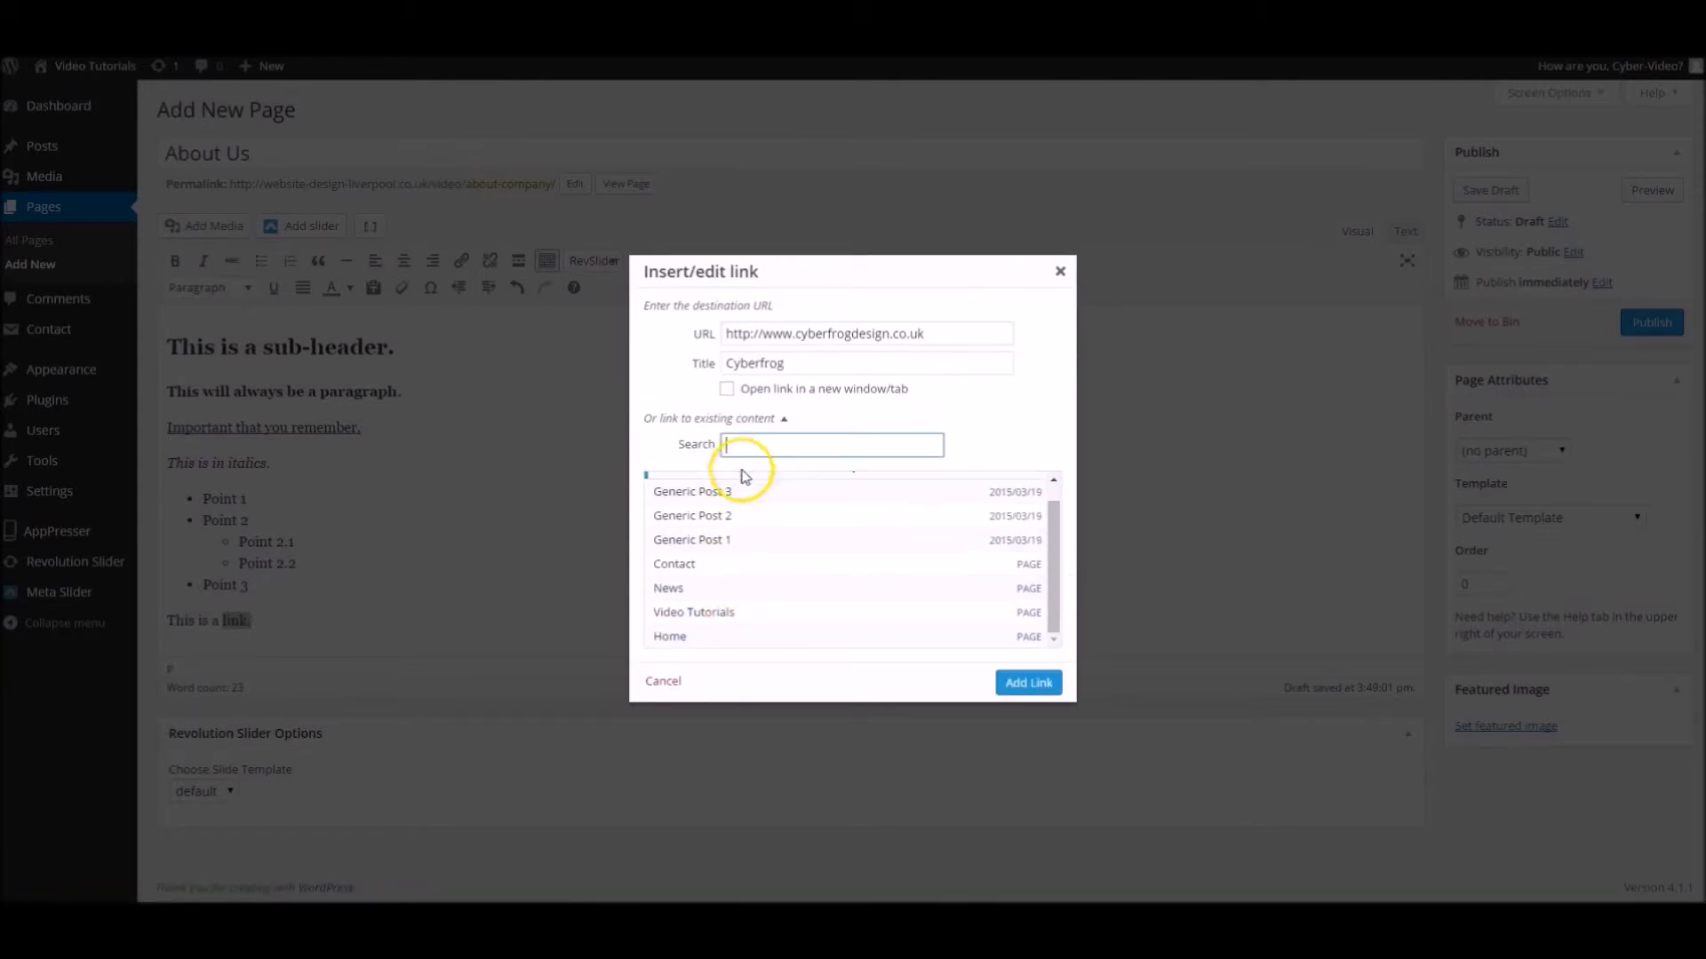
{"action": "left_click", "coordinate": [728, 390]}
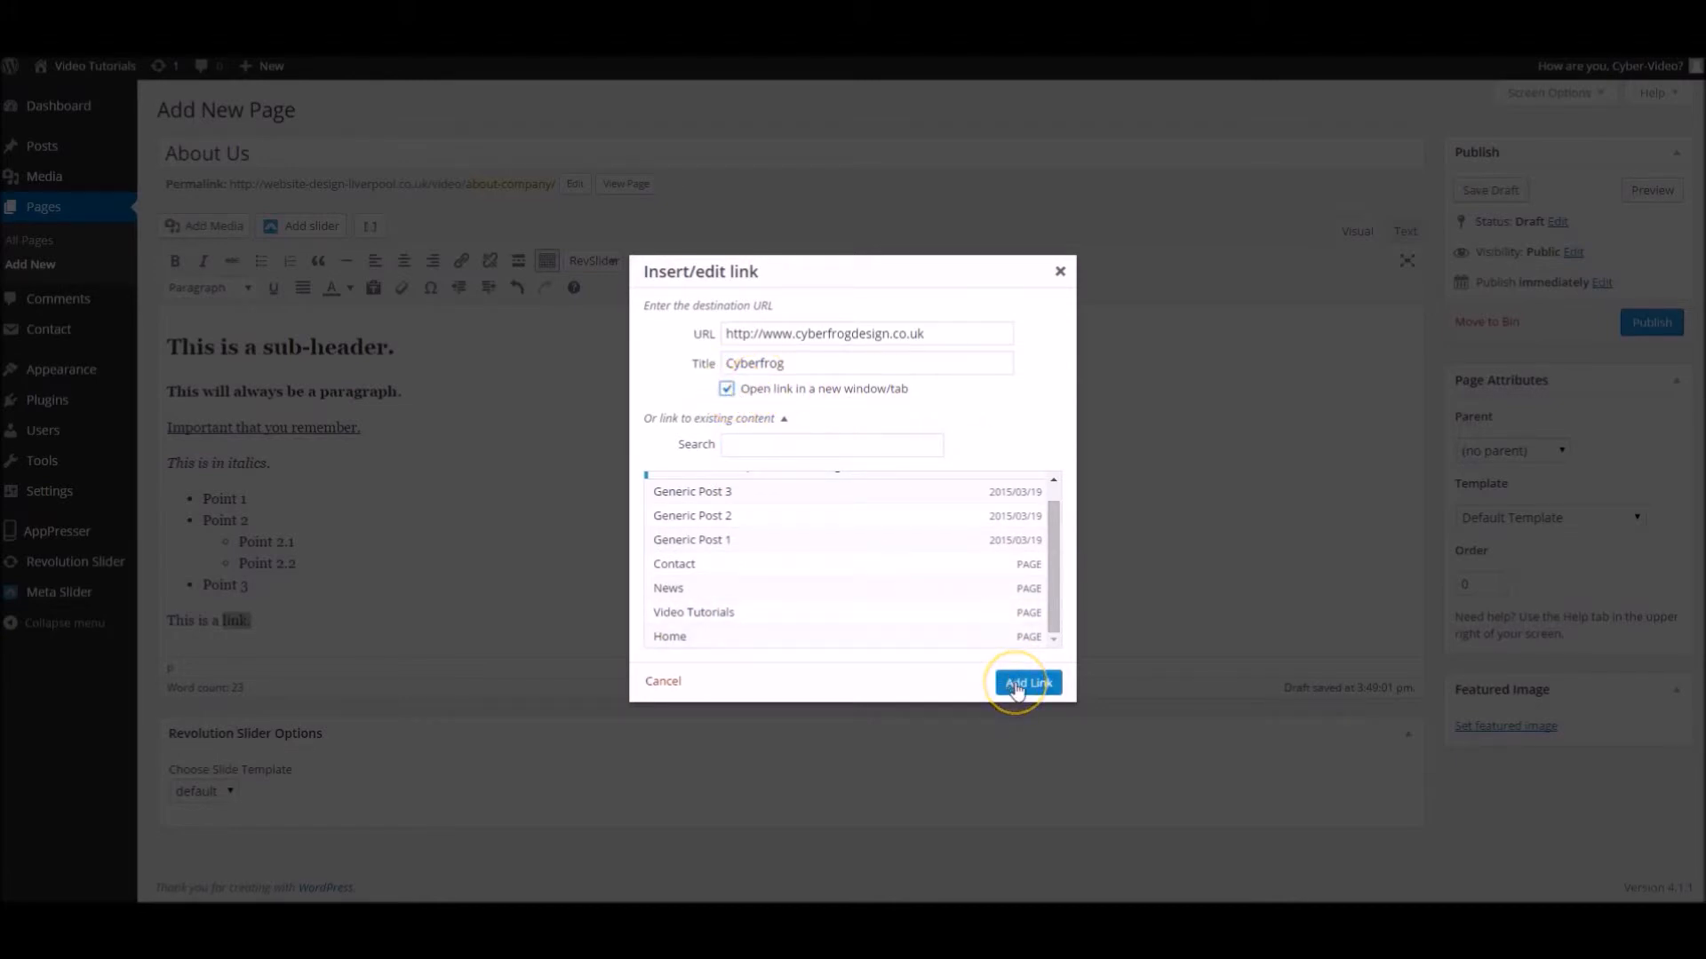
{"action": "left_click", "coordinate": [1017, 684]}
{"action": "left_click", "coordinate": [253, 624]}
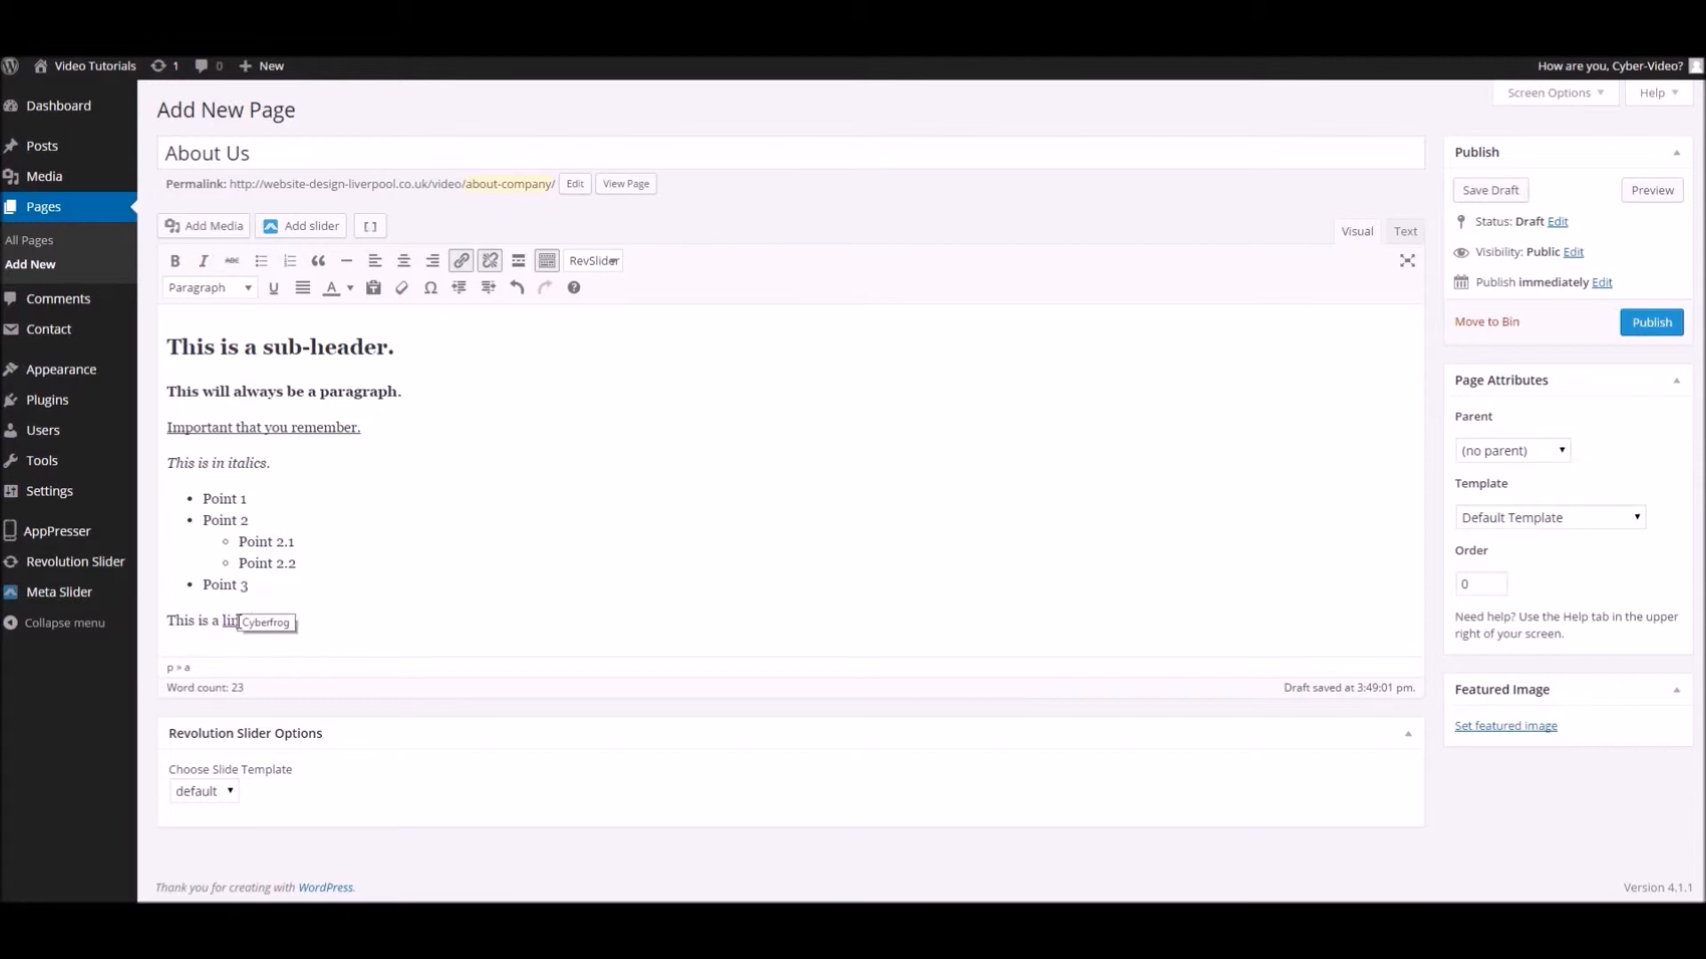
- Remove the hyperlink from "link." and undo the removal
{"action": "left_click_drag", "start_coordinate": [334, 622], "coordinate": [214, 622]}
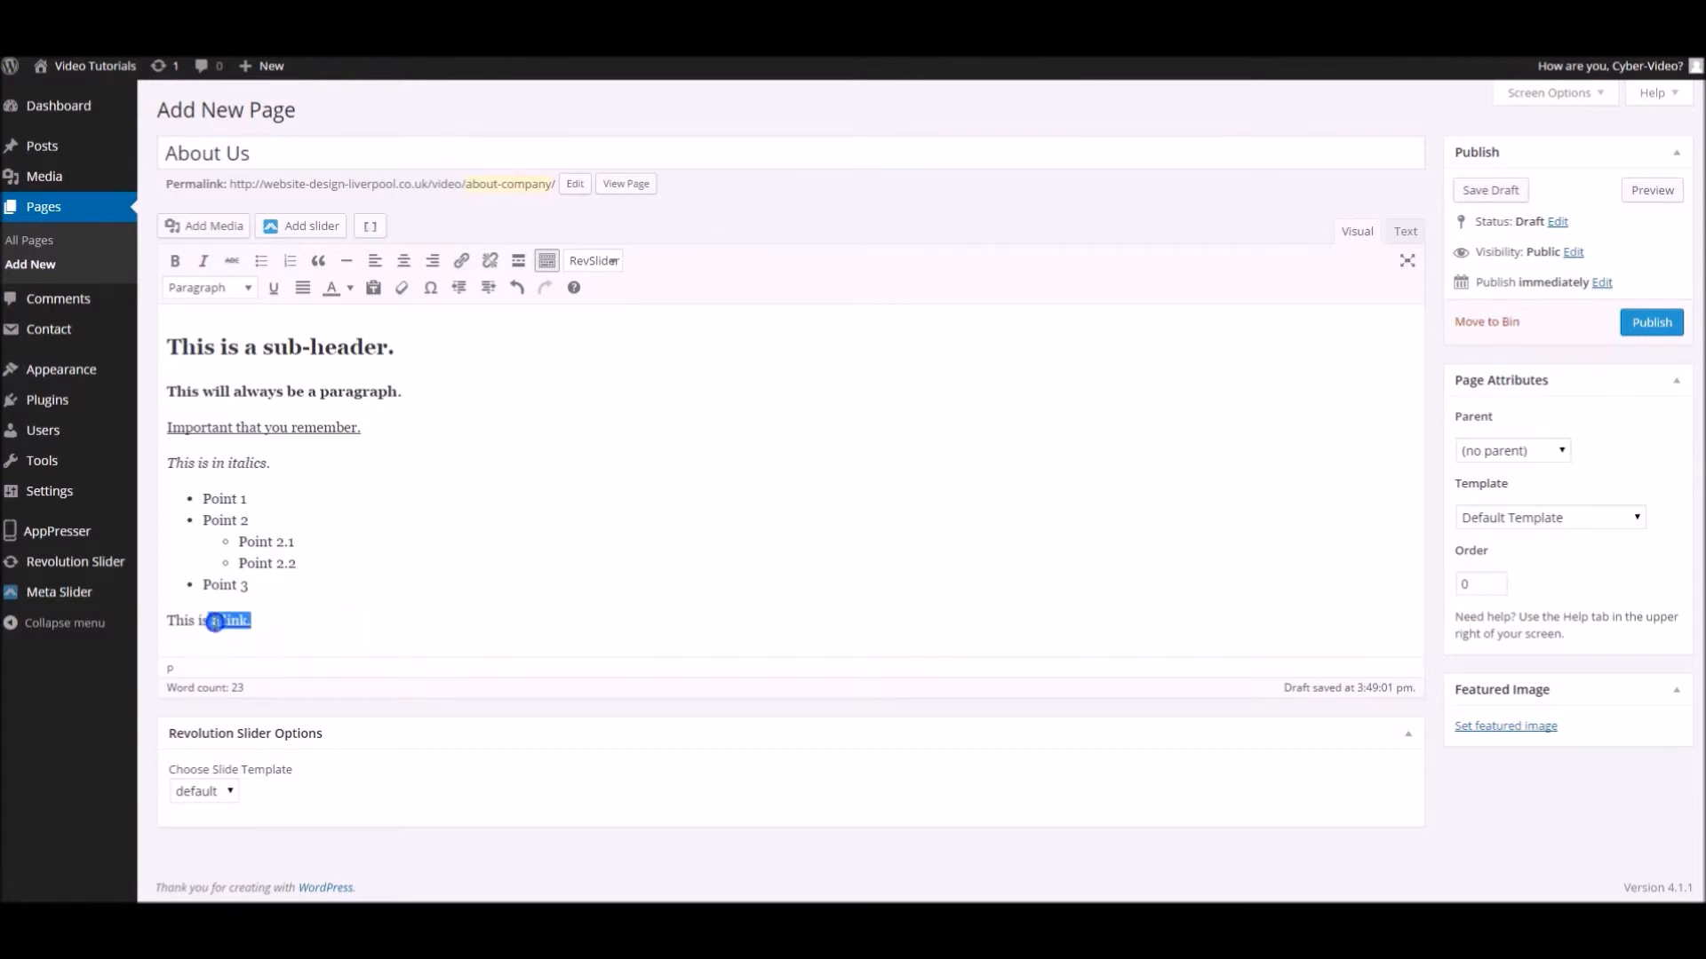
{"action": "left_click", "coordinate": [489, 263]}
{"action": "left_click", "coordinate": [251, 620]}
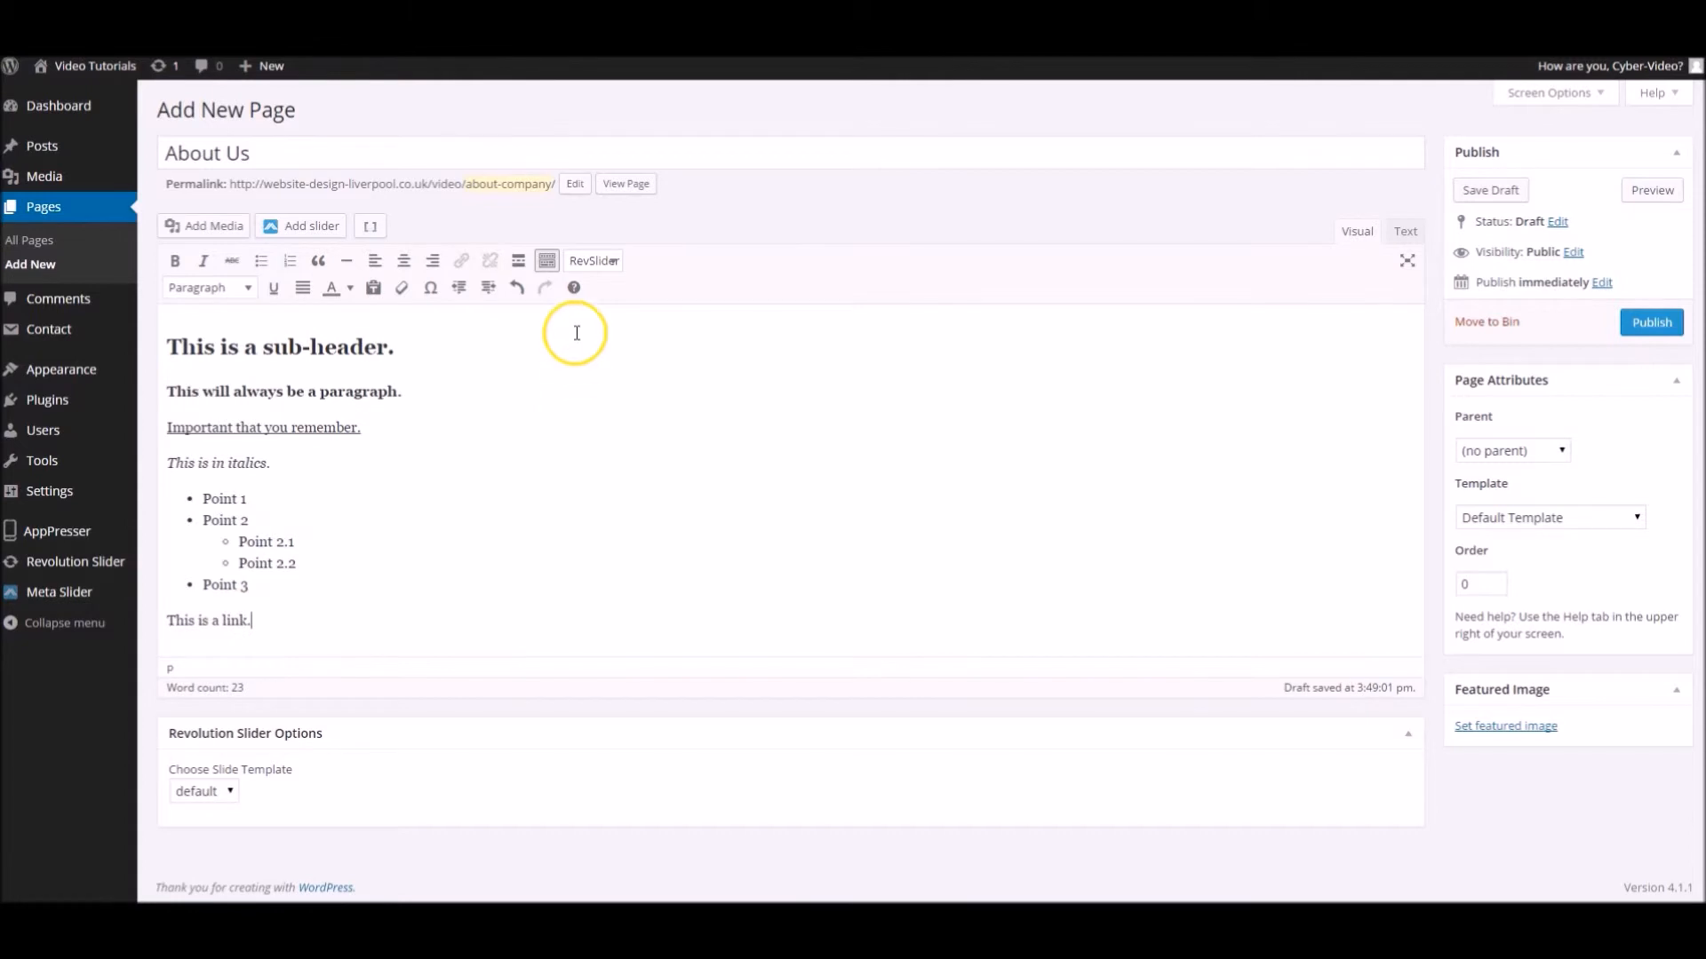
{"action": "left_click", "coordinate": [514, 307]}
{"action": "left_click", "coordinate": [278, 625]}
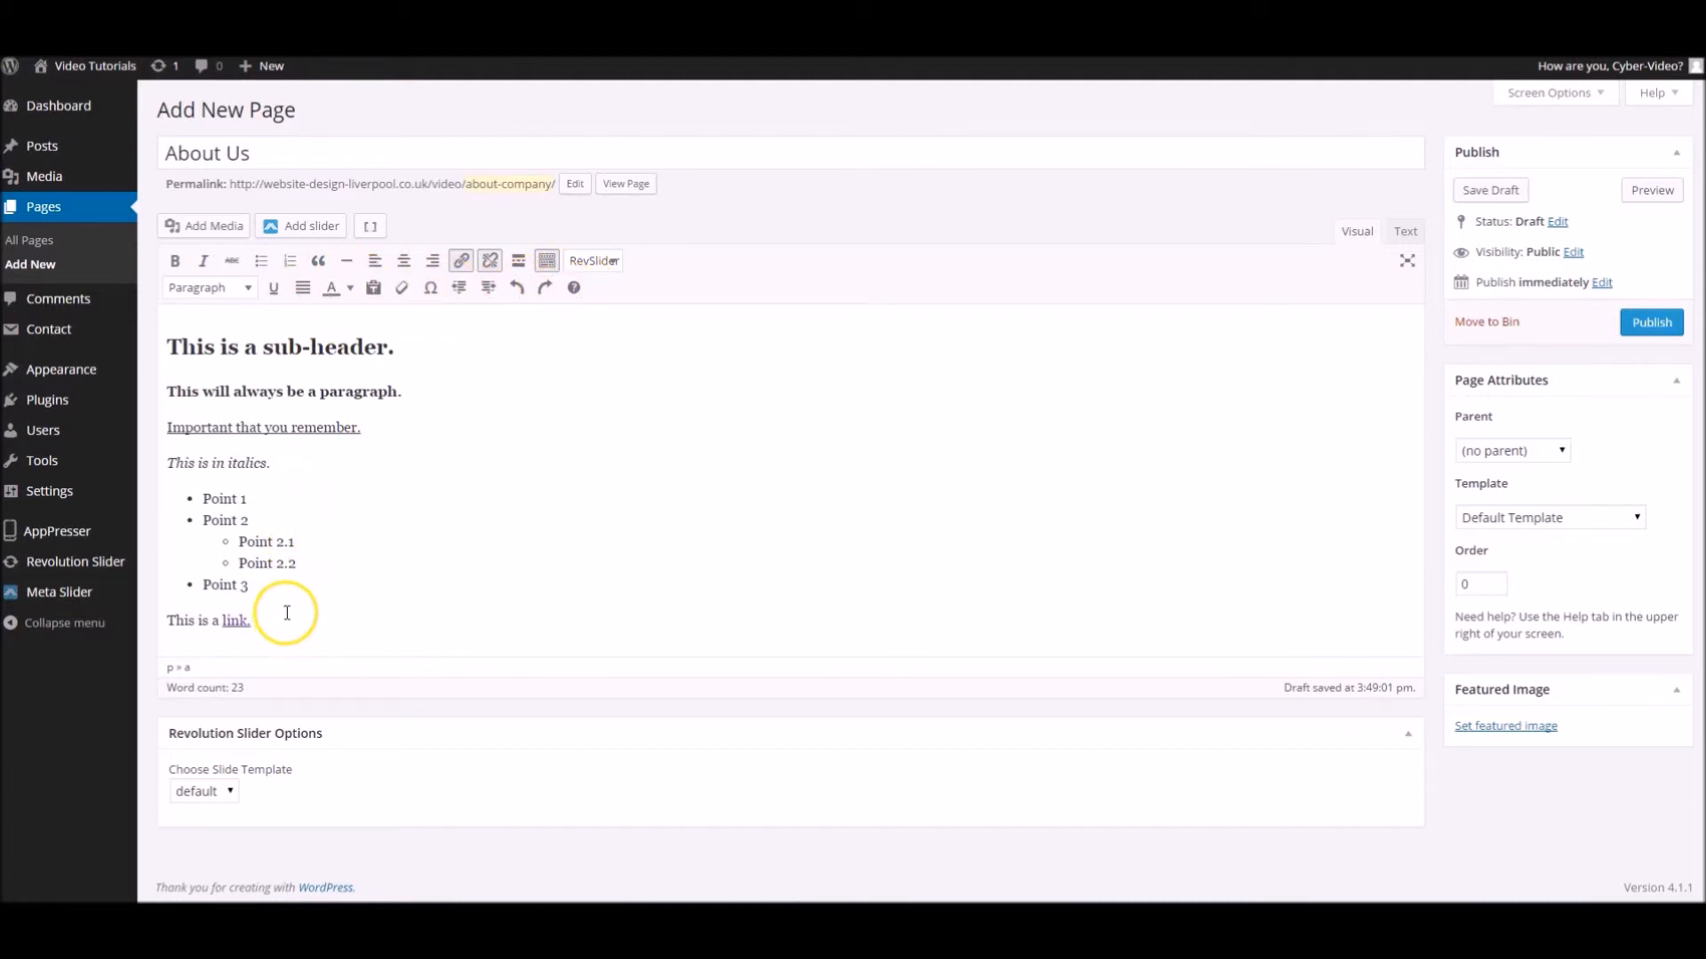
- Recolour the sub-header "This is a sub-header." with a custom mid-blue text colour picked from the full colour palette
{"action": "left_click_drag", "start_coordinate": [398, 347], "coordinate": [163, 336]}
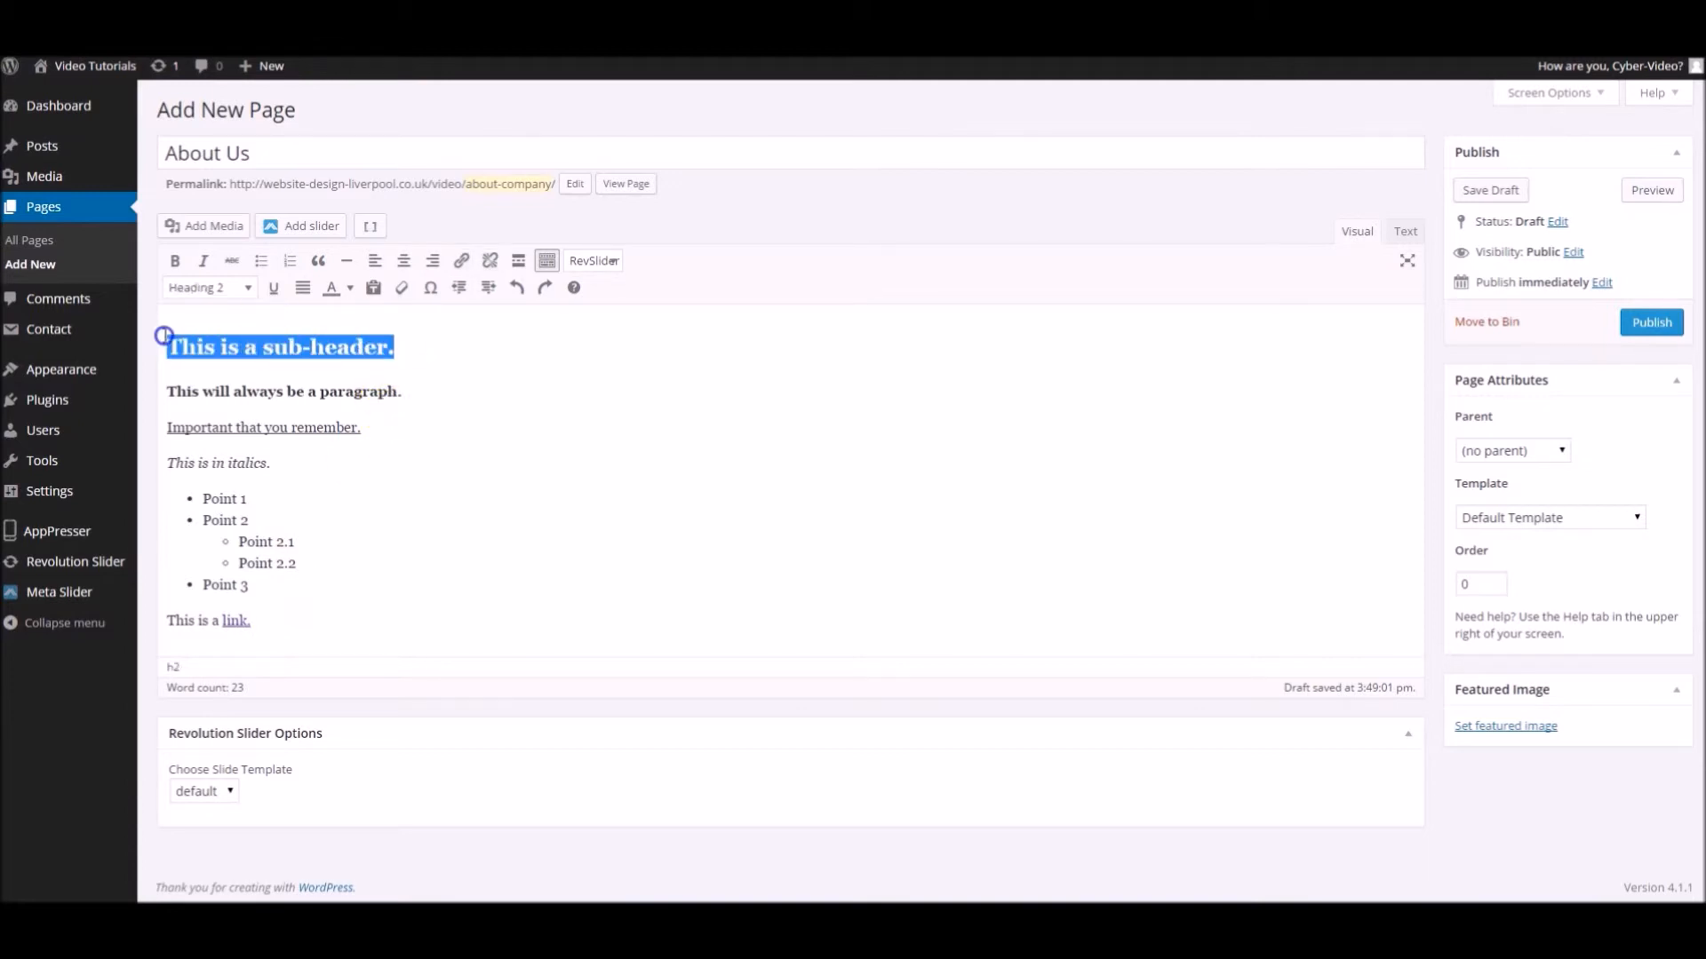
{"action": "left_click", "coordinate": [352, 287]}
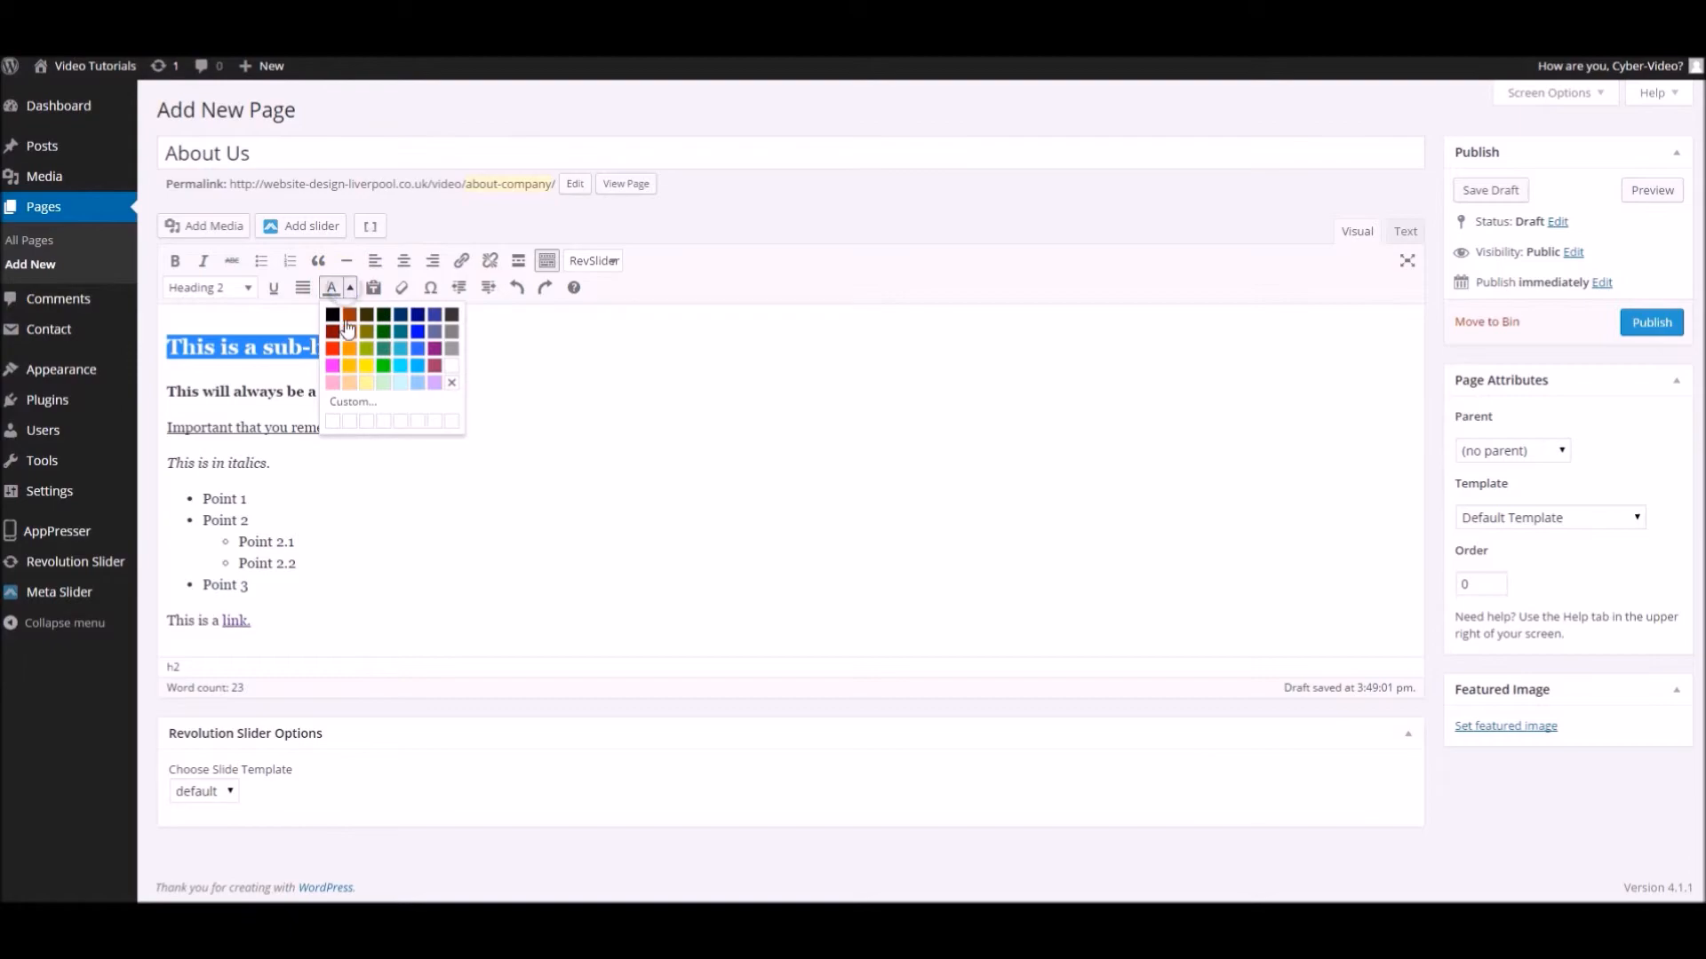
{"action": "left_click", "coordinate": [354, 401]}
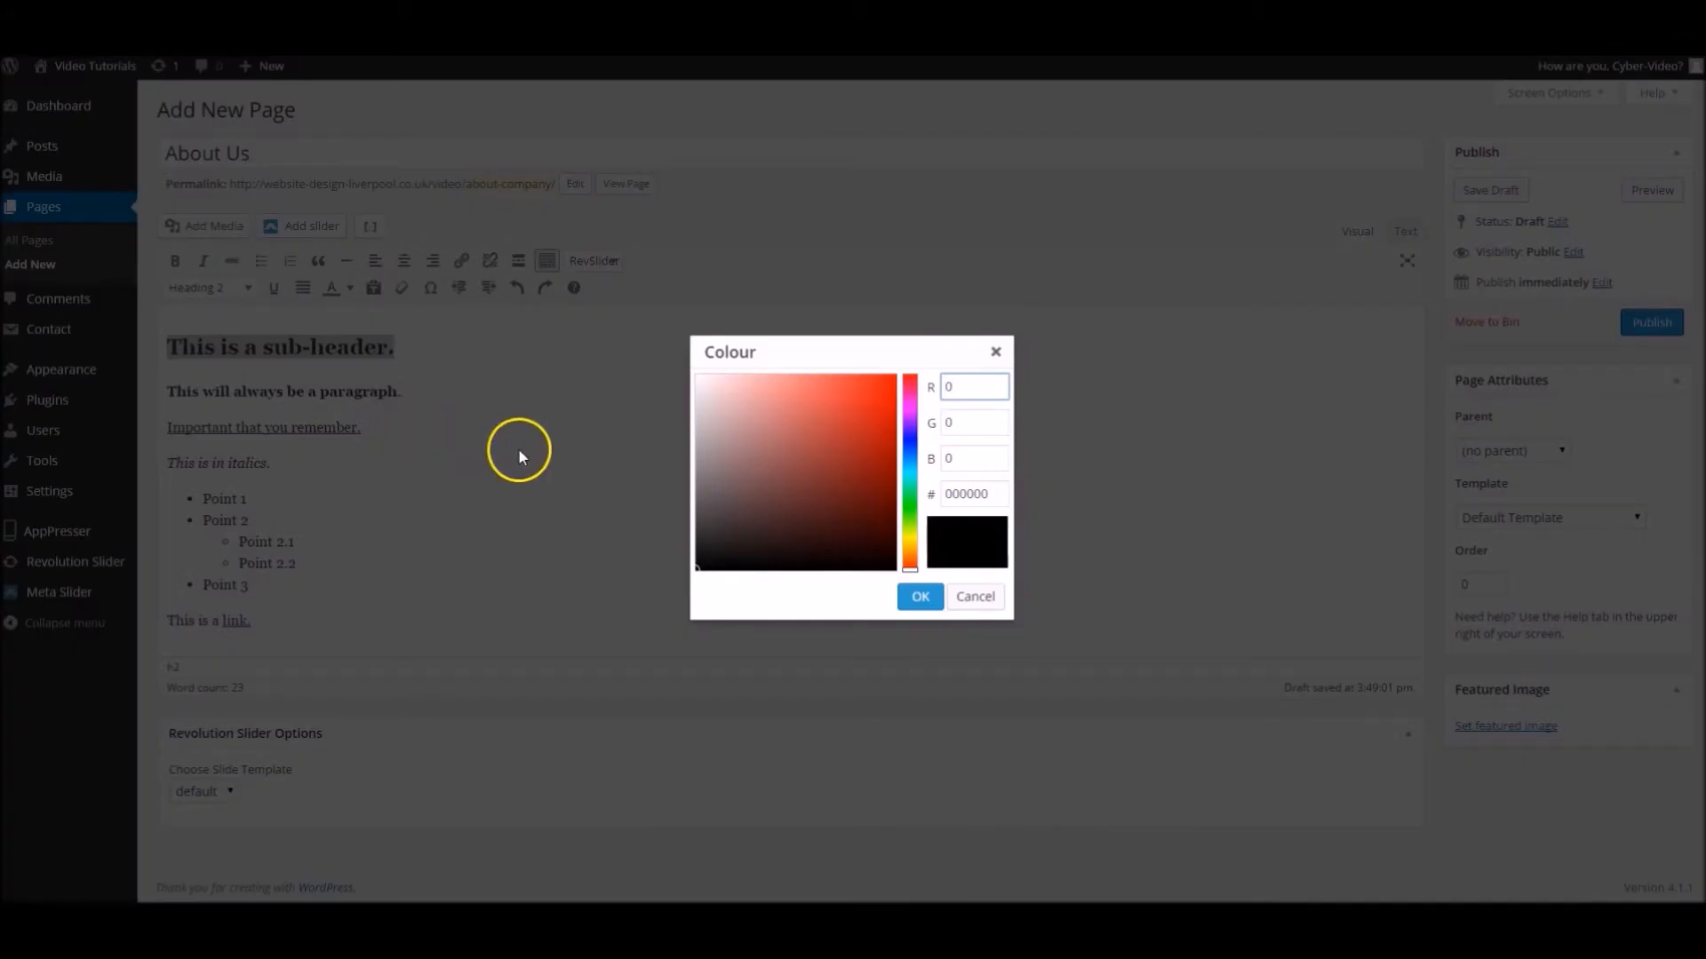
{"action": "left_click_drag", "start_coordinate": [910, 471], "coordinate": [976, 489]}
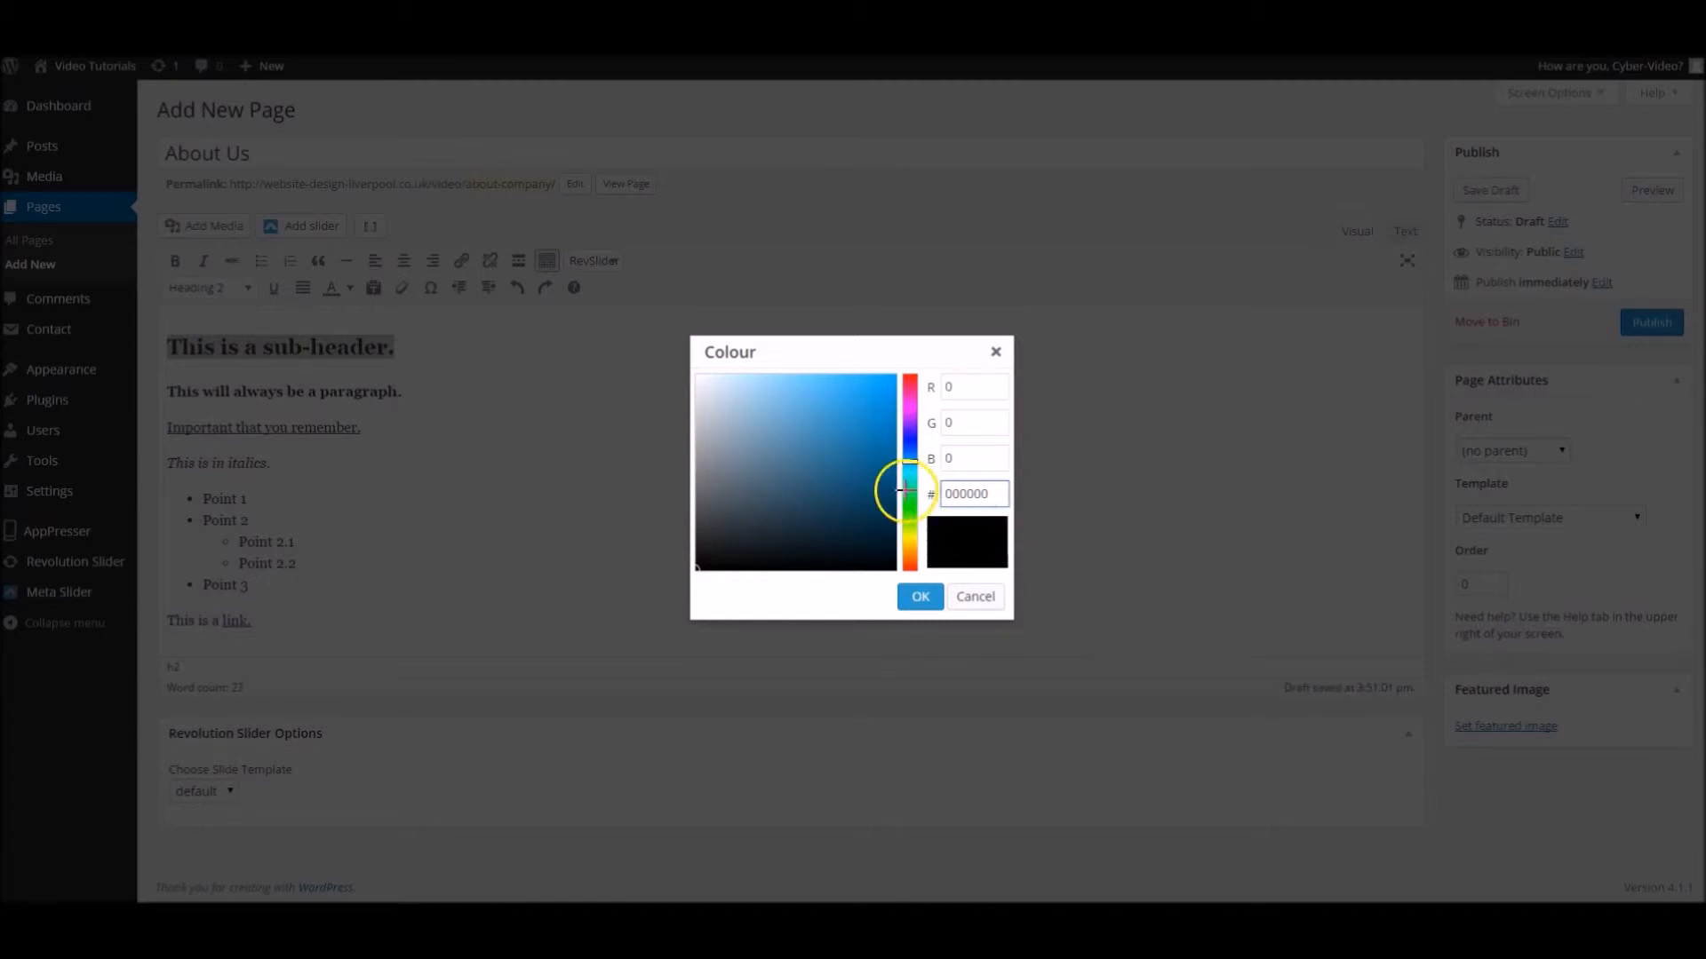
{"action": "mouse_move", "coordinate": [804, 457]}
{"action": "left_mouse_down"}
{"action": "mouse_move", "coordinate": [807, 410]}
{"action": "mouse_move", "coordinate": [811, 430]}
{"action": "left_mouse_up"}
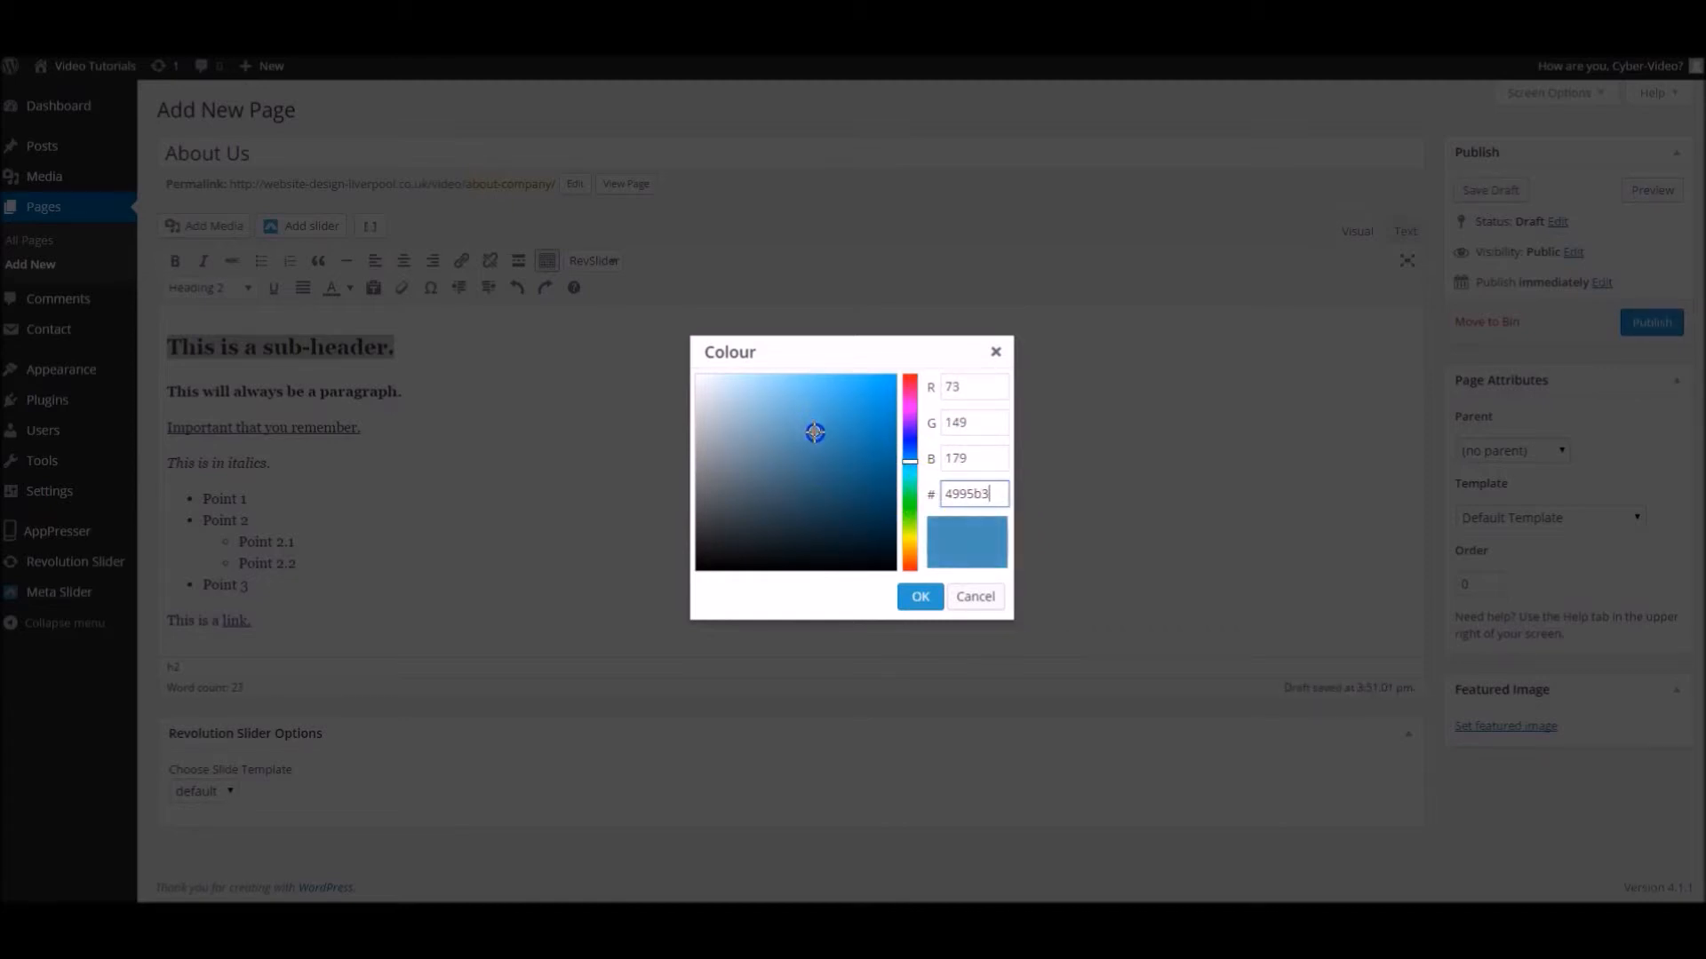
{"action": "left_click", "coordinate": [920, 596]}
{"action": "left_click", "coordinate": [376, 498]}
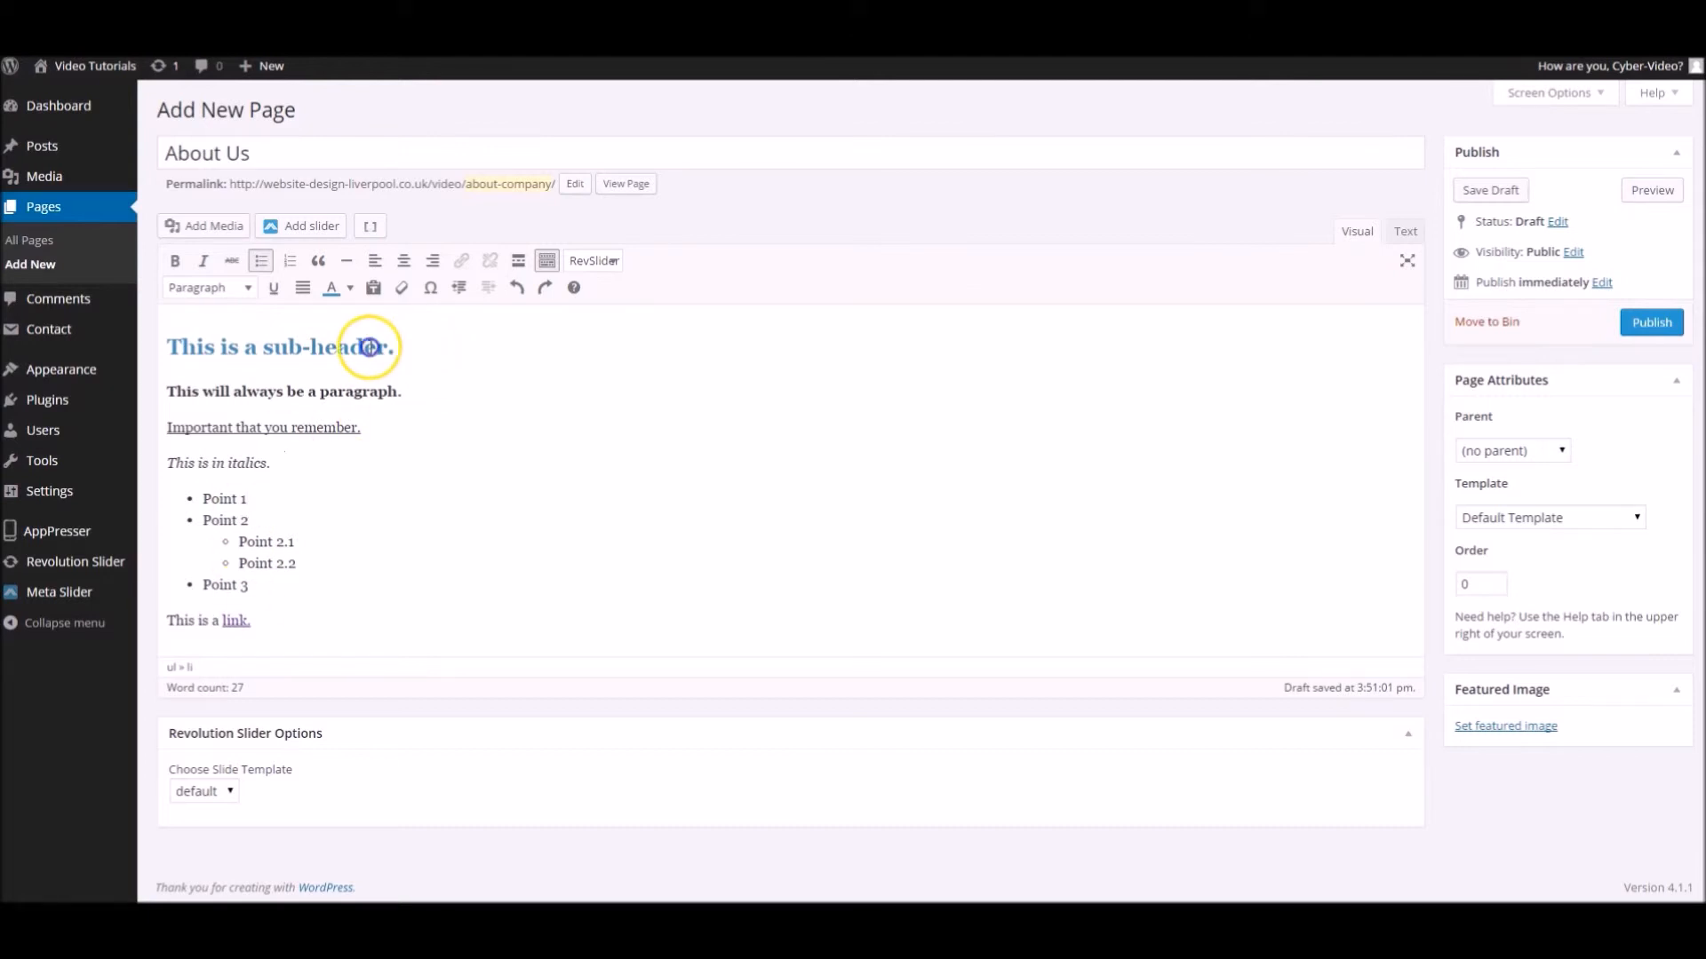
- Apply the same blue text colour to the line "This will always be a paragraph."
{"action": "left_click_drag", "start_coordinate": [396, 347], "coordinate": [168, 346]}
{"action": "left_click_drag", "start_coordinate": [457, 354], "coordinate": [153, 347]}
{"action": "left_click_drag", "start_coordinate": [426, 391], "coordinate": [141, 392]}
{"action": "left_click", "coordinate": [333, 287]}
{"action": "left_click", "coordinate": [374, 533]}
- Try justified, left and centred alignment on the text from the sub-header down to the italic line
{"action": "left_click_drag", "start_coordinate": [164, 337], "coordinate": [379, 464]}
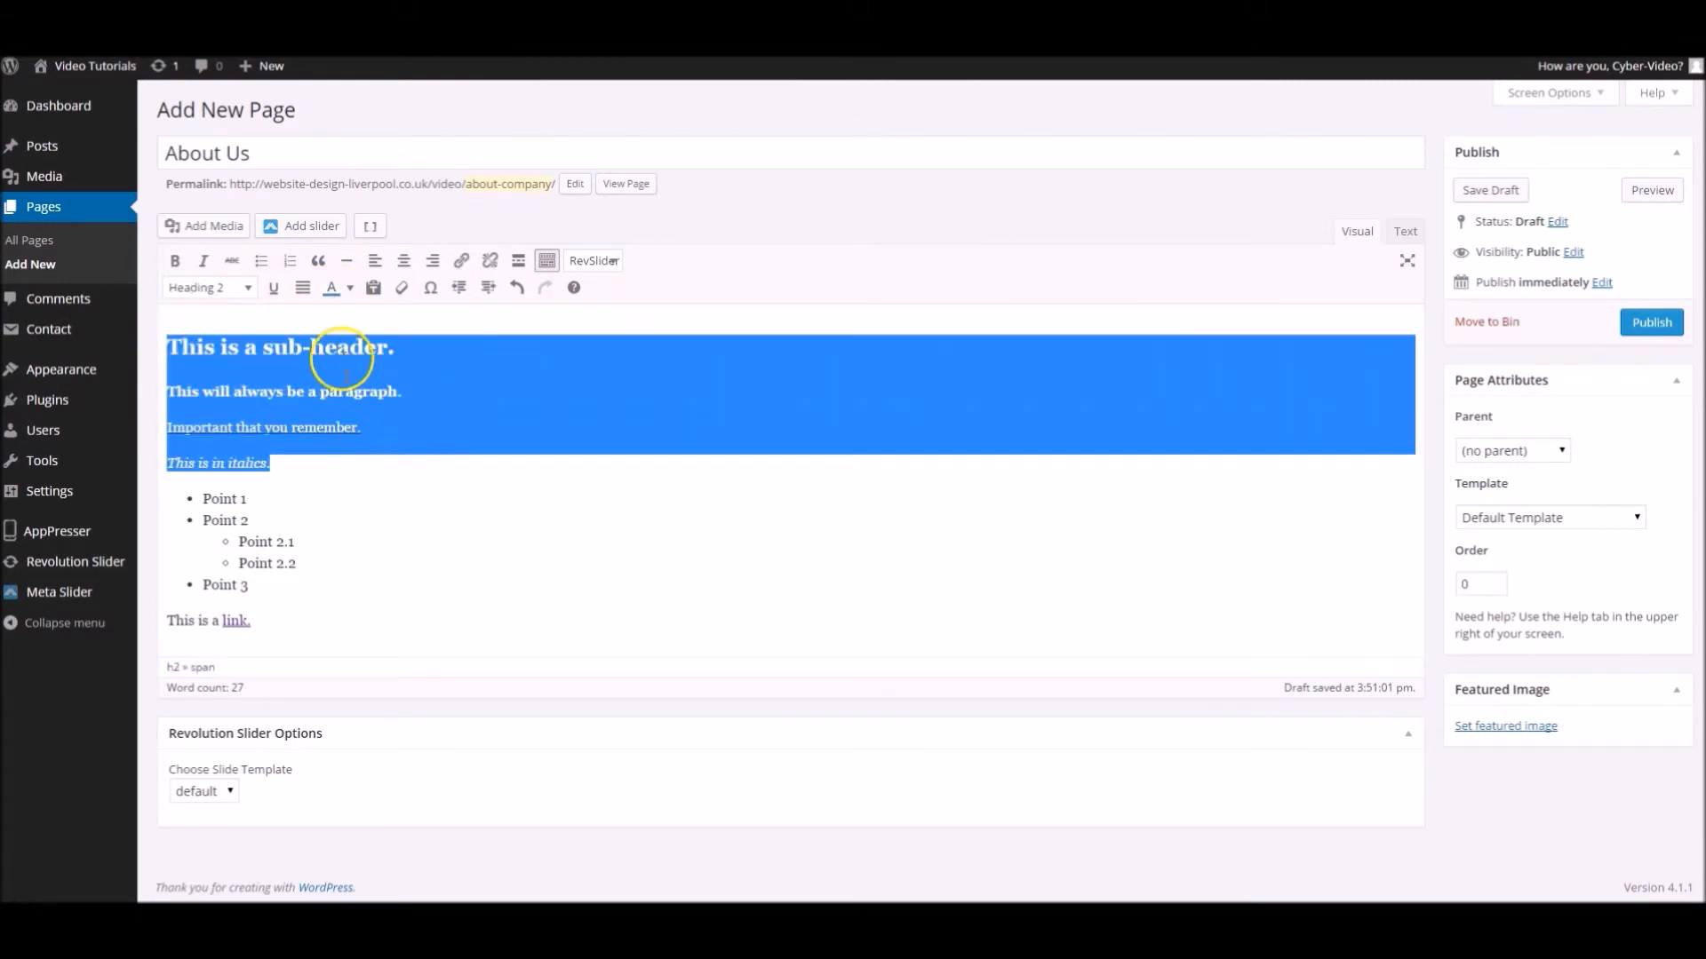
{"action": "left_click", "coordinate": [304, 289]}
{"action": "left_click", "coordinate": [302, 292]}
{"action": "left_click", "coordinate": [376, 262]}
{"action": "left_click", "coordinate": [405, 265]}
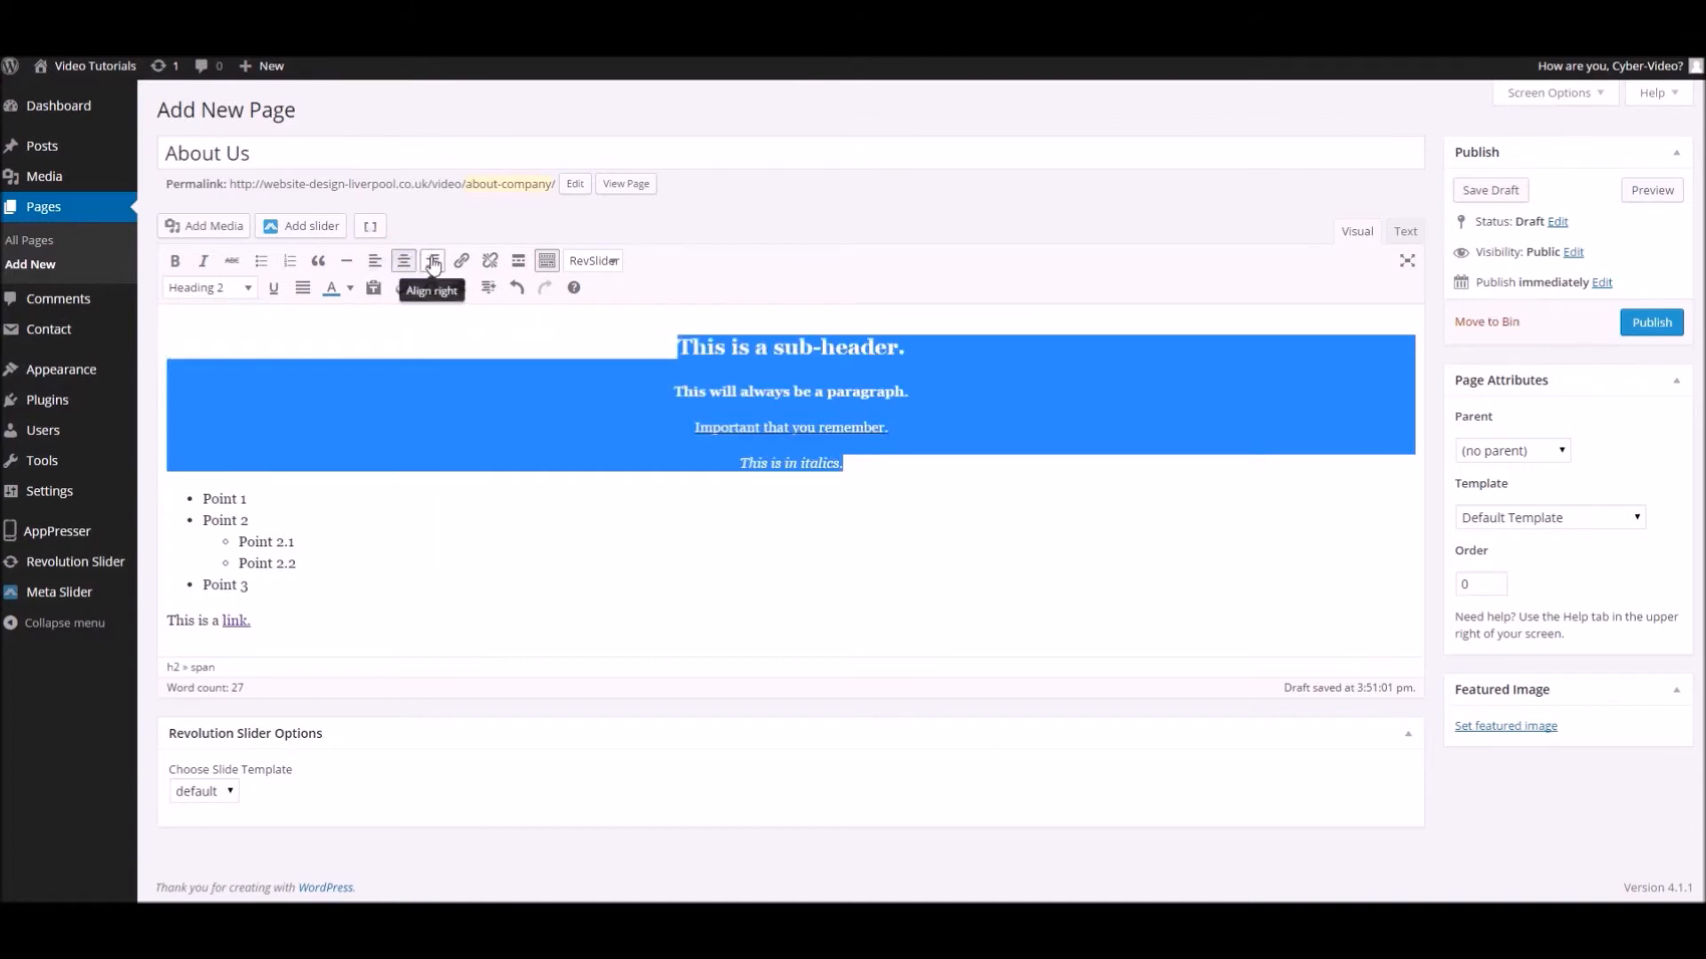
{"action": "left_click", "coordinate": [685, 417]}
- Try right alignment on the text from the sub-header down to Point 1, and set it back to left alignment
{"action": "left_click_drag", "start_coordinate": [915, 511], "coordinate": [644, 360]}
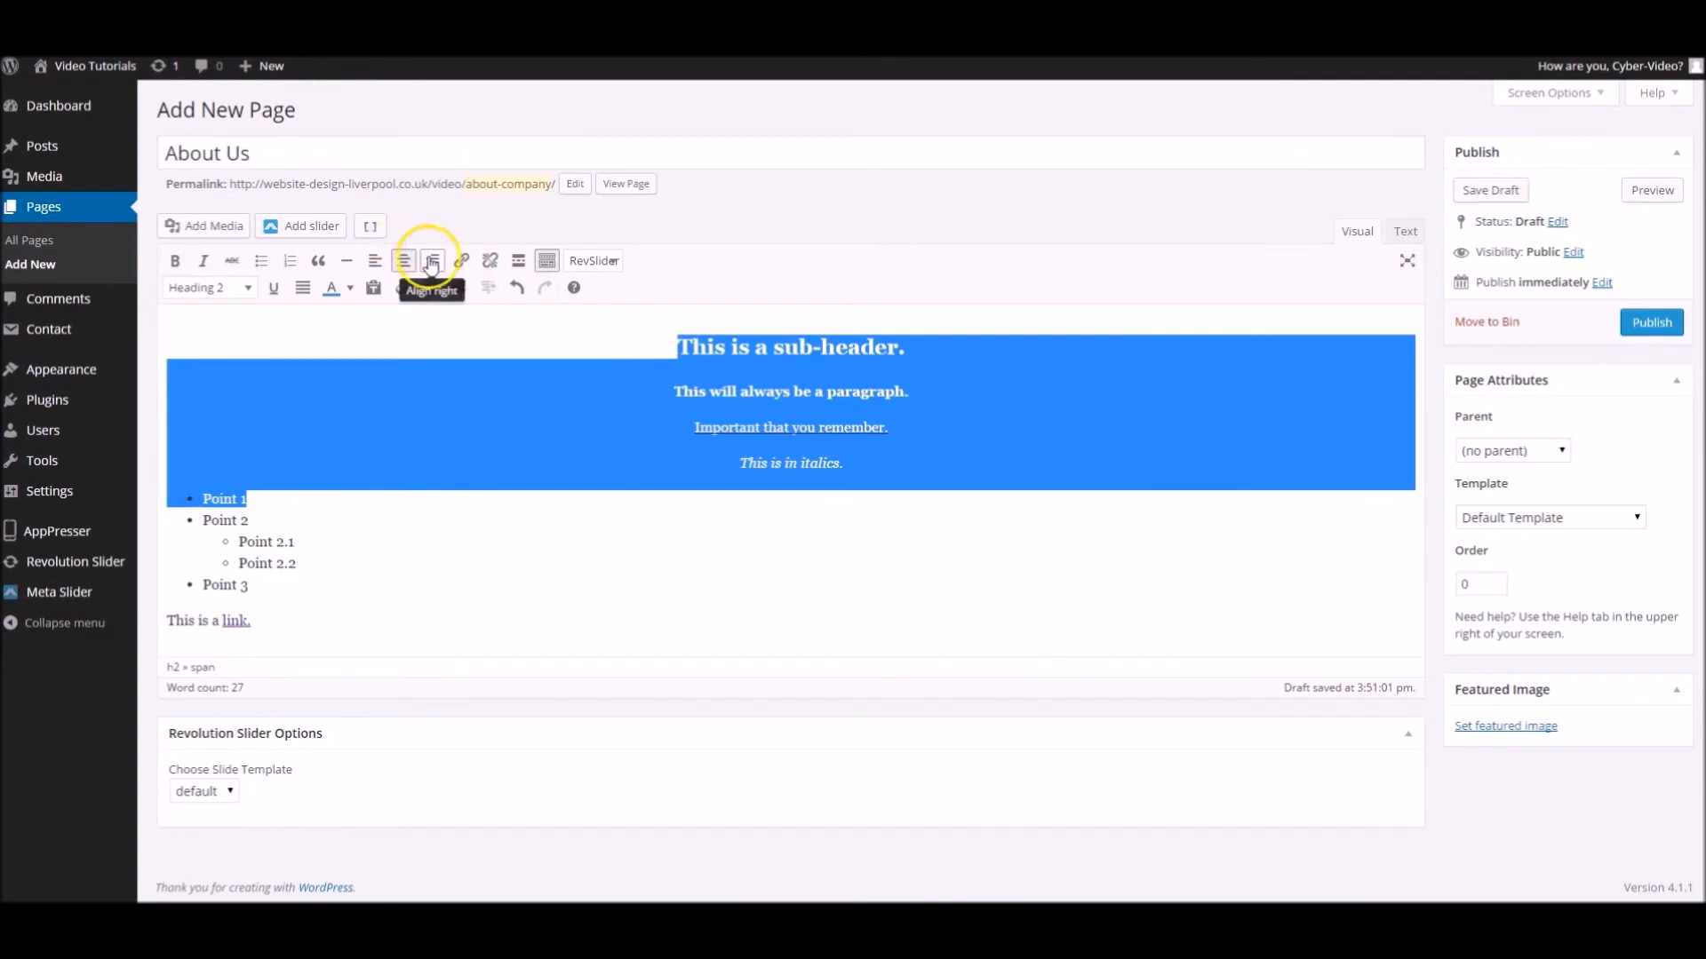
{"action": "left_click", "coordinate": [433, 261]}
{"action": "left_click", "coordinate": [791, 458]}
{"action": "mouse_move", "coordinate": [1411, 499]}
{"action": "left_mouse_down"}
{"action": "mouse_move", "coordinate": [1272, 423]}
{"action": "mouse_move", "coordinate": [1198, 342]}
{"action": "mouse_move", "coordinate": [1407, 514]}
{"action": "left_mouse_up"}
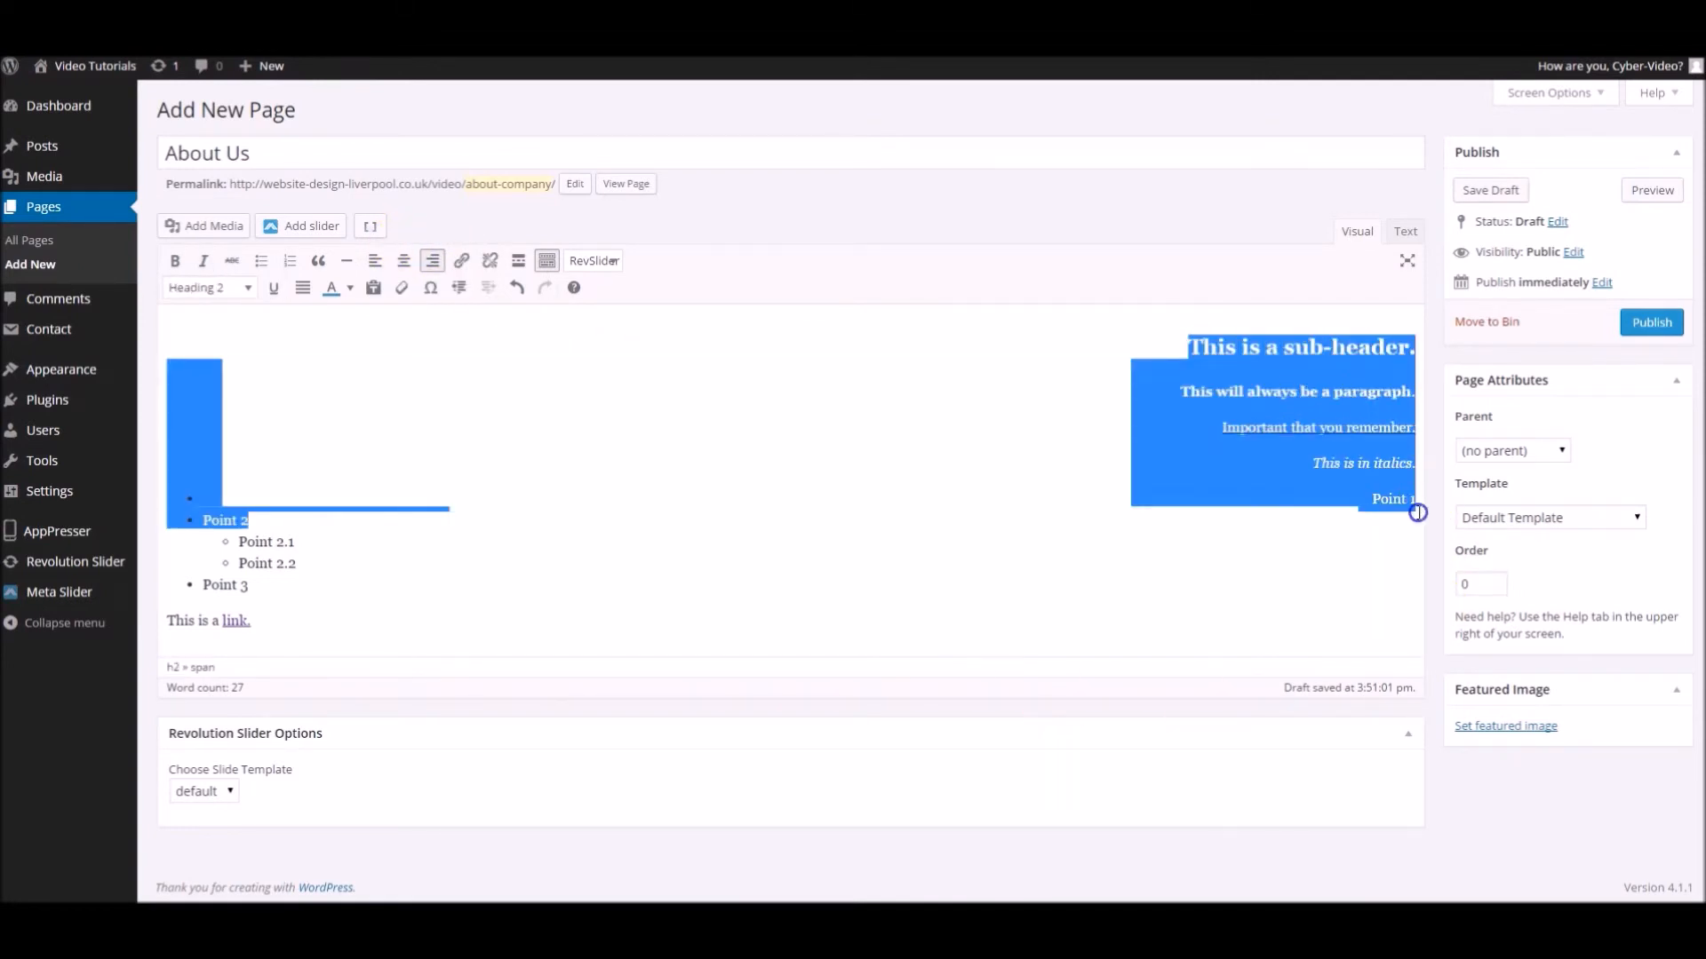
{"action": "left_click", "coordinate": [380, 263]}
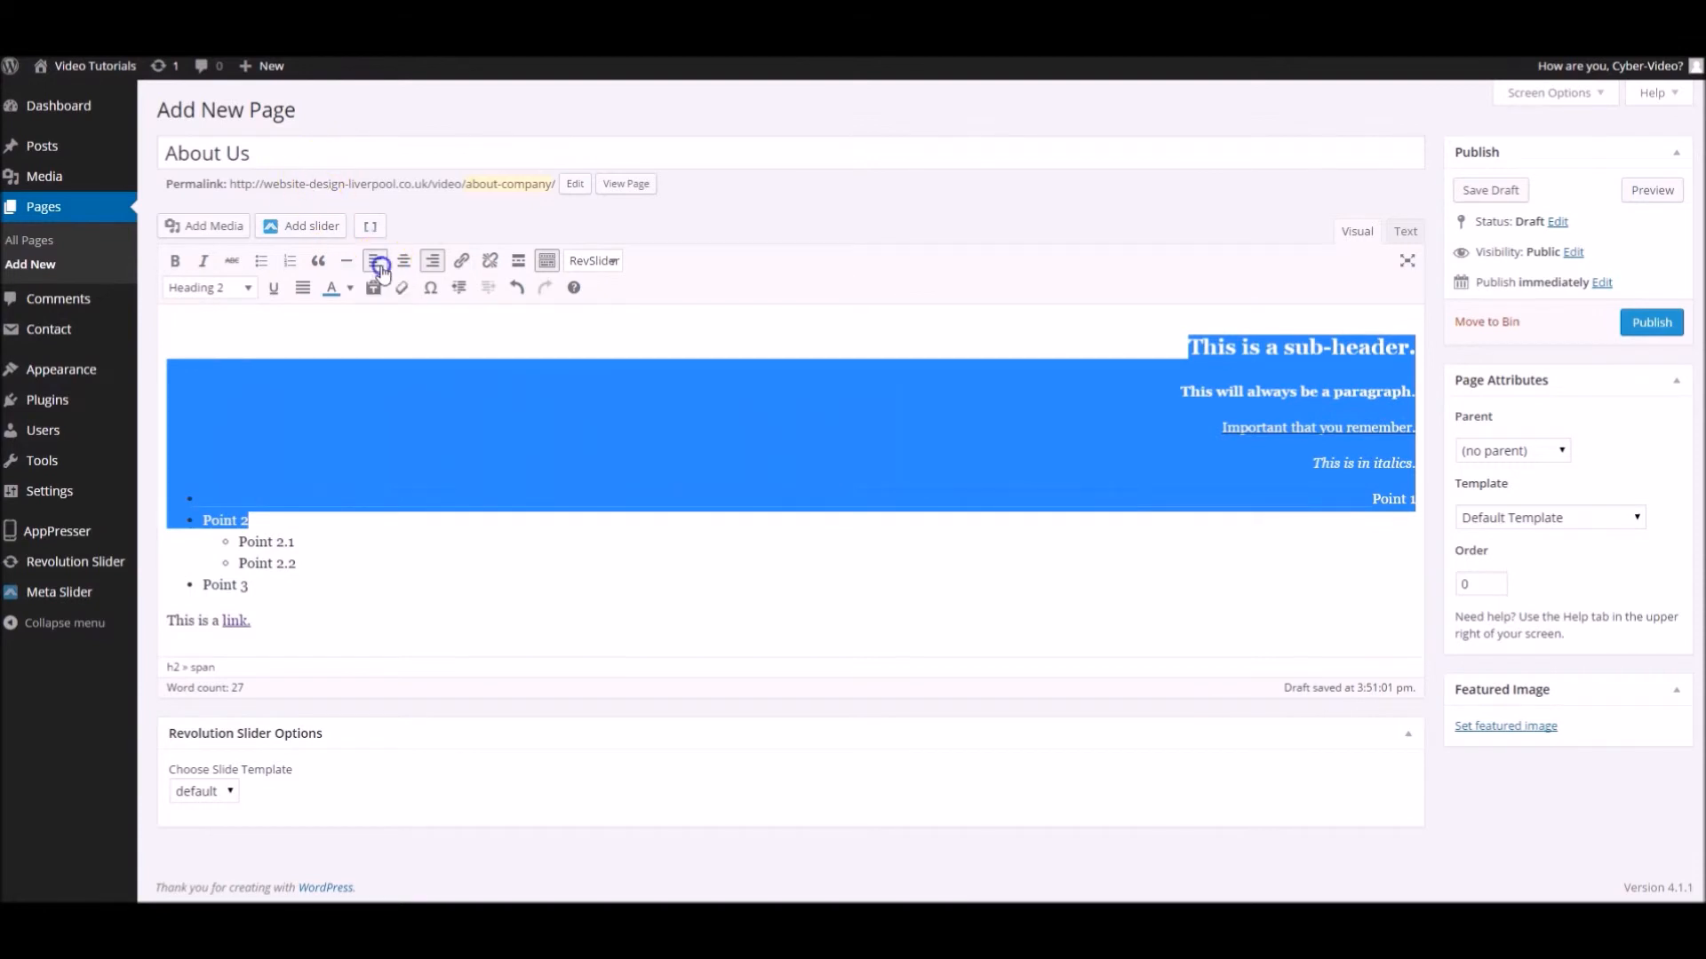
{"action": "left_click", "coordinate": [338, 522]}
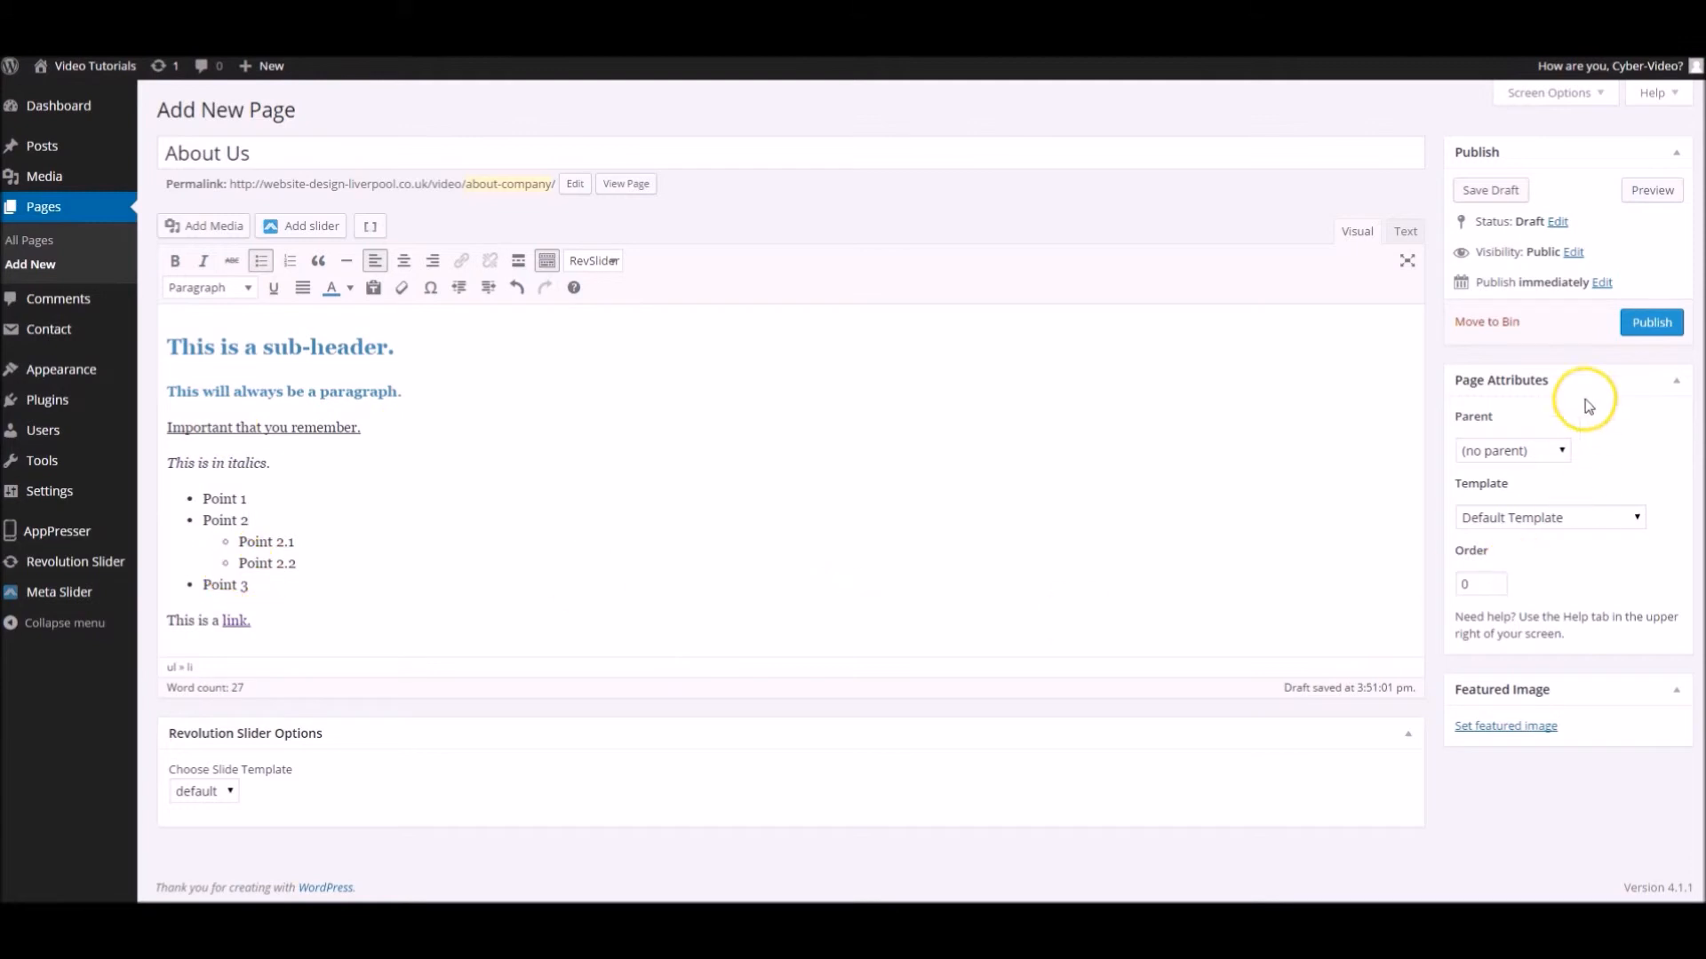
- Publish the About Us page and review its title and blue paragraph on the live site
{"action": "left_click", "coordinate": [1652, 323]}
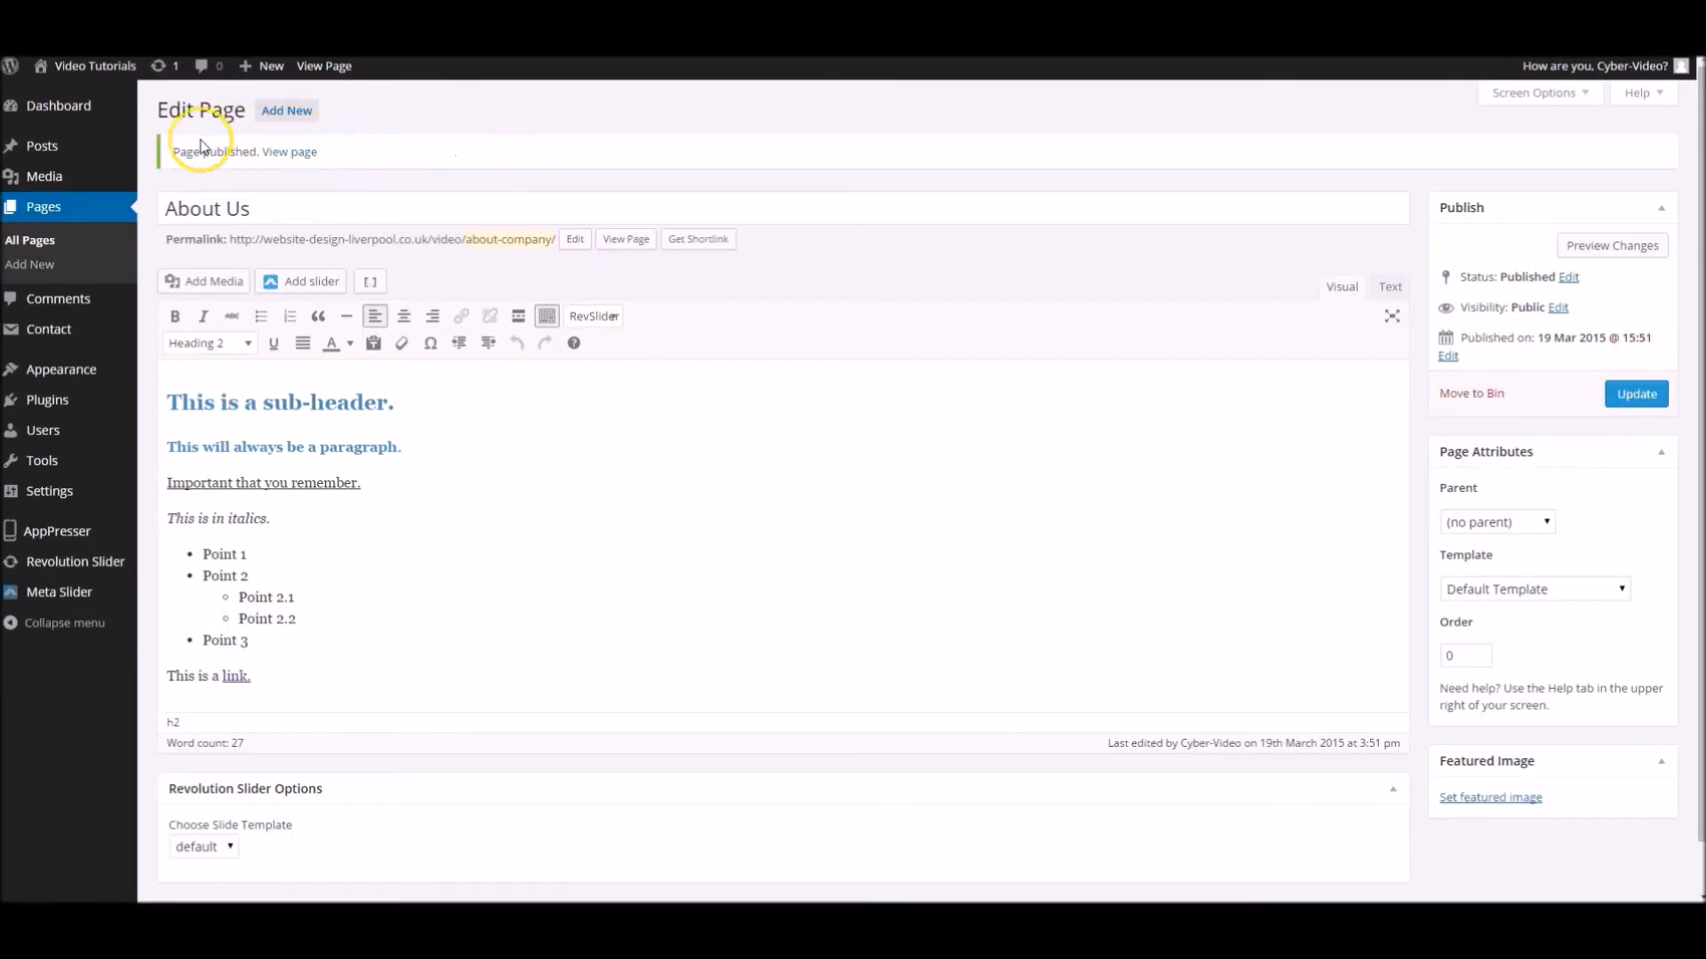
{"action": "left_click", "coordinate": [303, 152]}
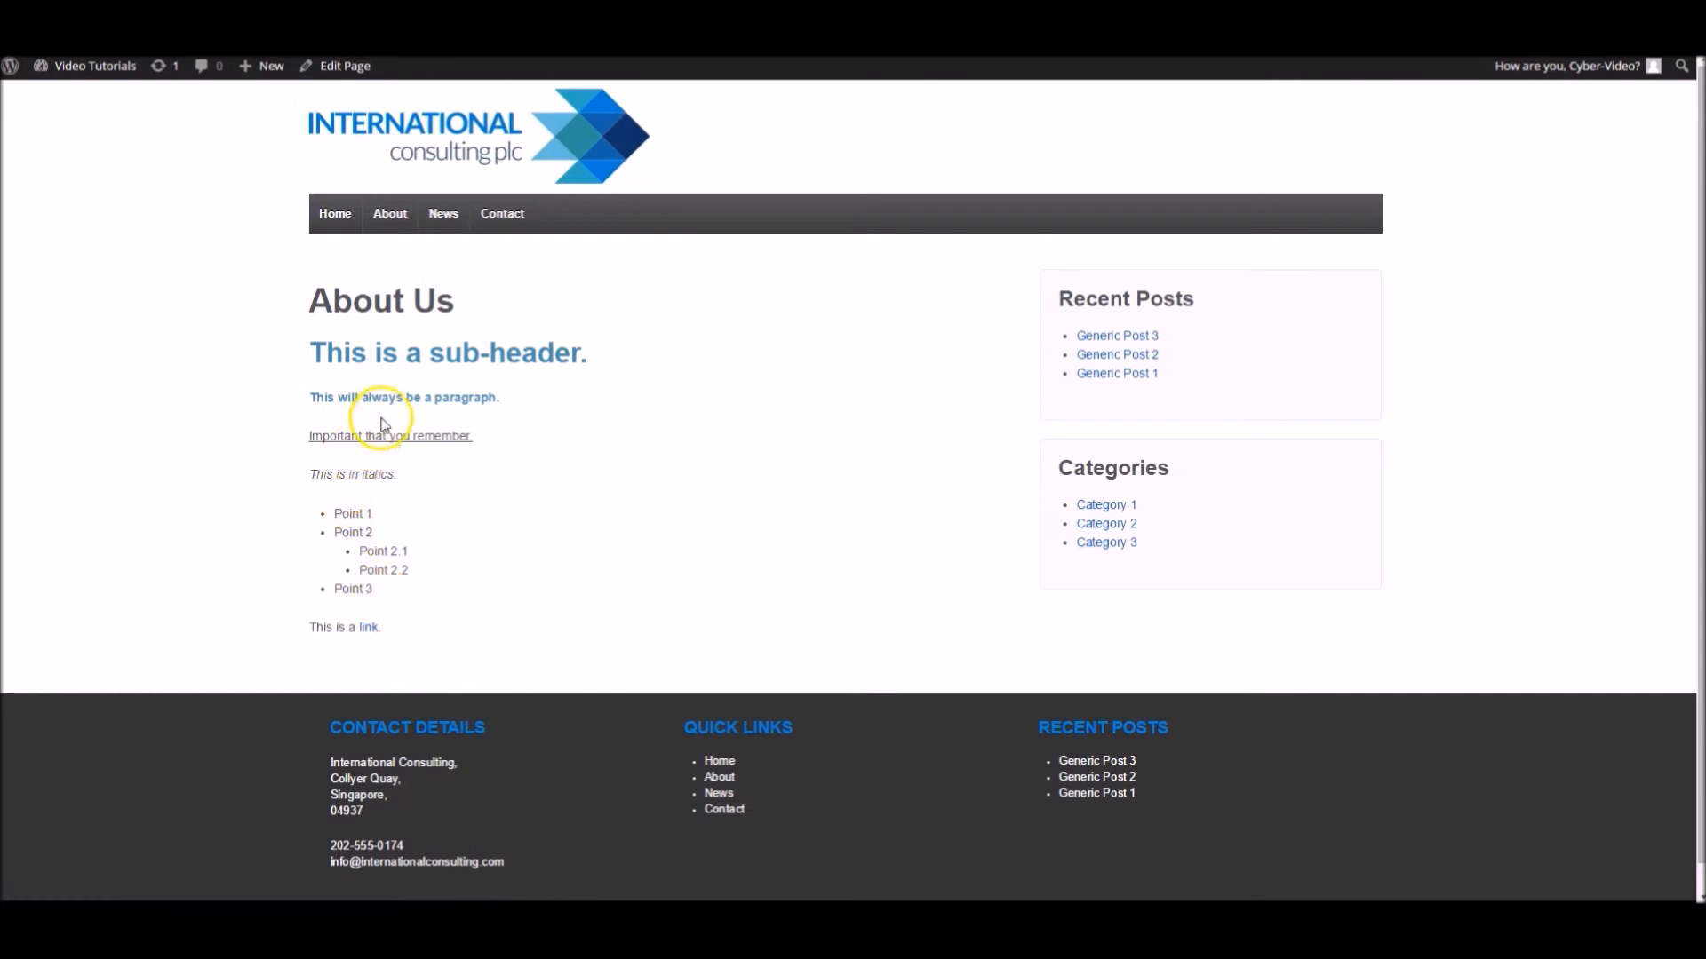
{"action": "left_click_drag", "start_coordinate": [509, 394], "coordinate": [311, 394]}
{"action": "left_click", "coordinate": [311, 393]}
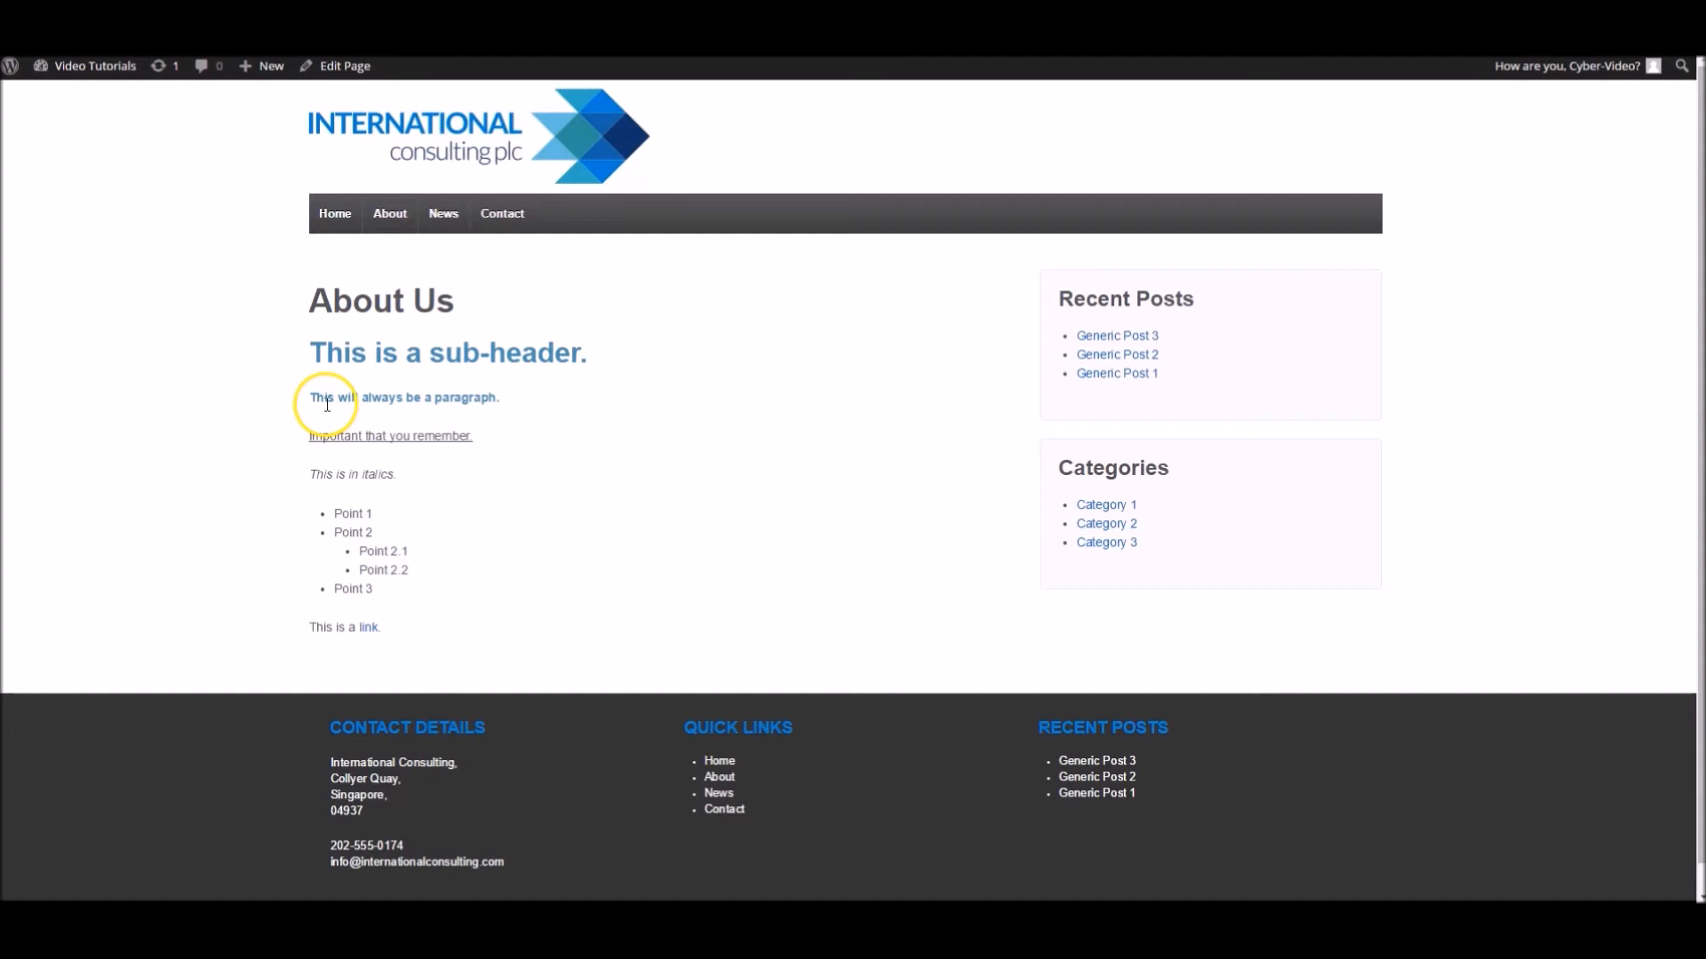
{"action": "left_click_drag", "start_coordinate": [456, 302], "coordinate": [326, 308]}
{"action": "double_click", "coordinate": [346, 301]}
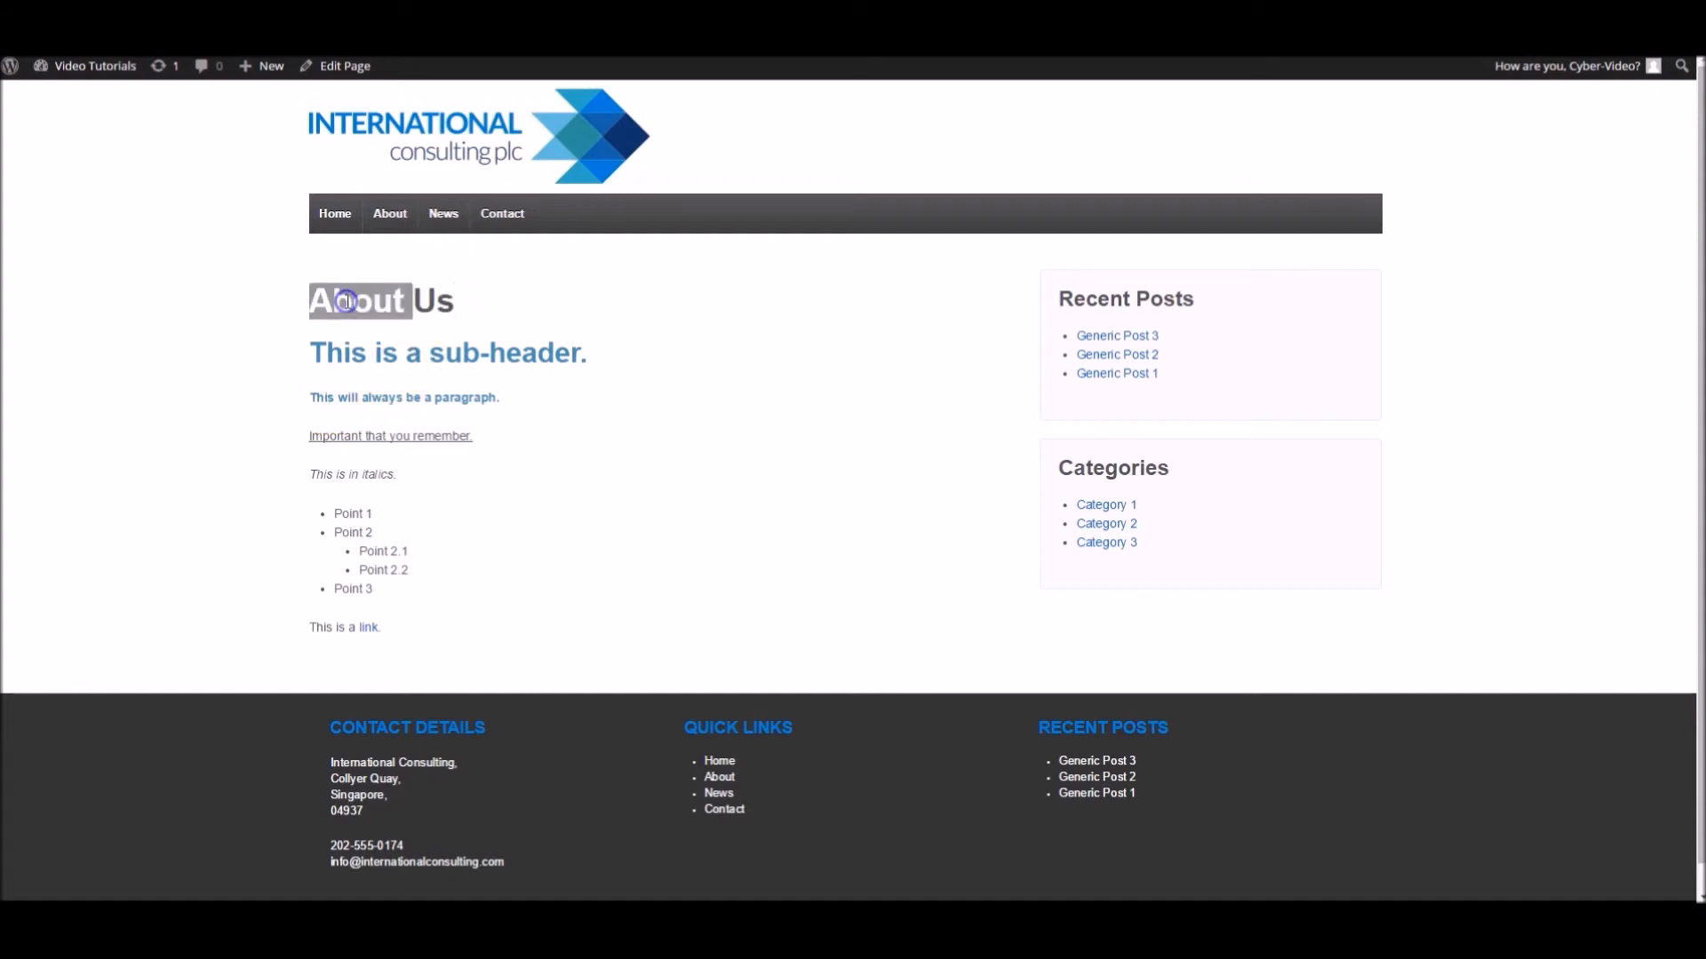
{"action": "left_click", "coordinate": [401, 301]}
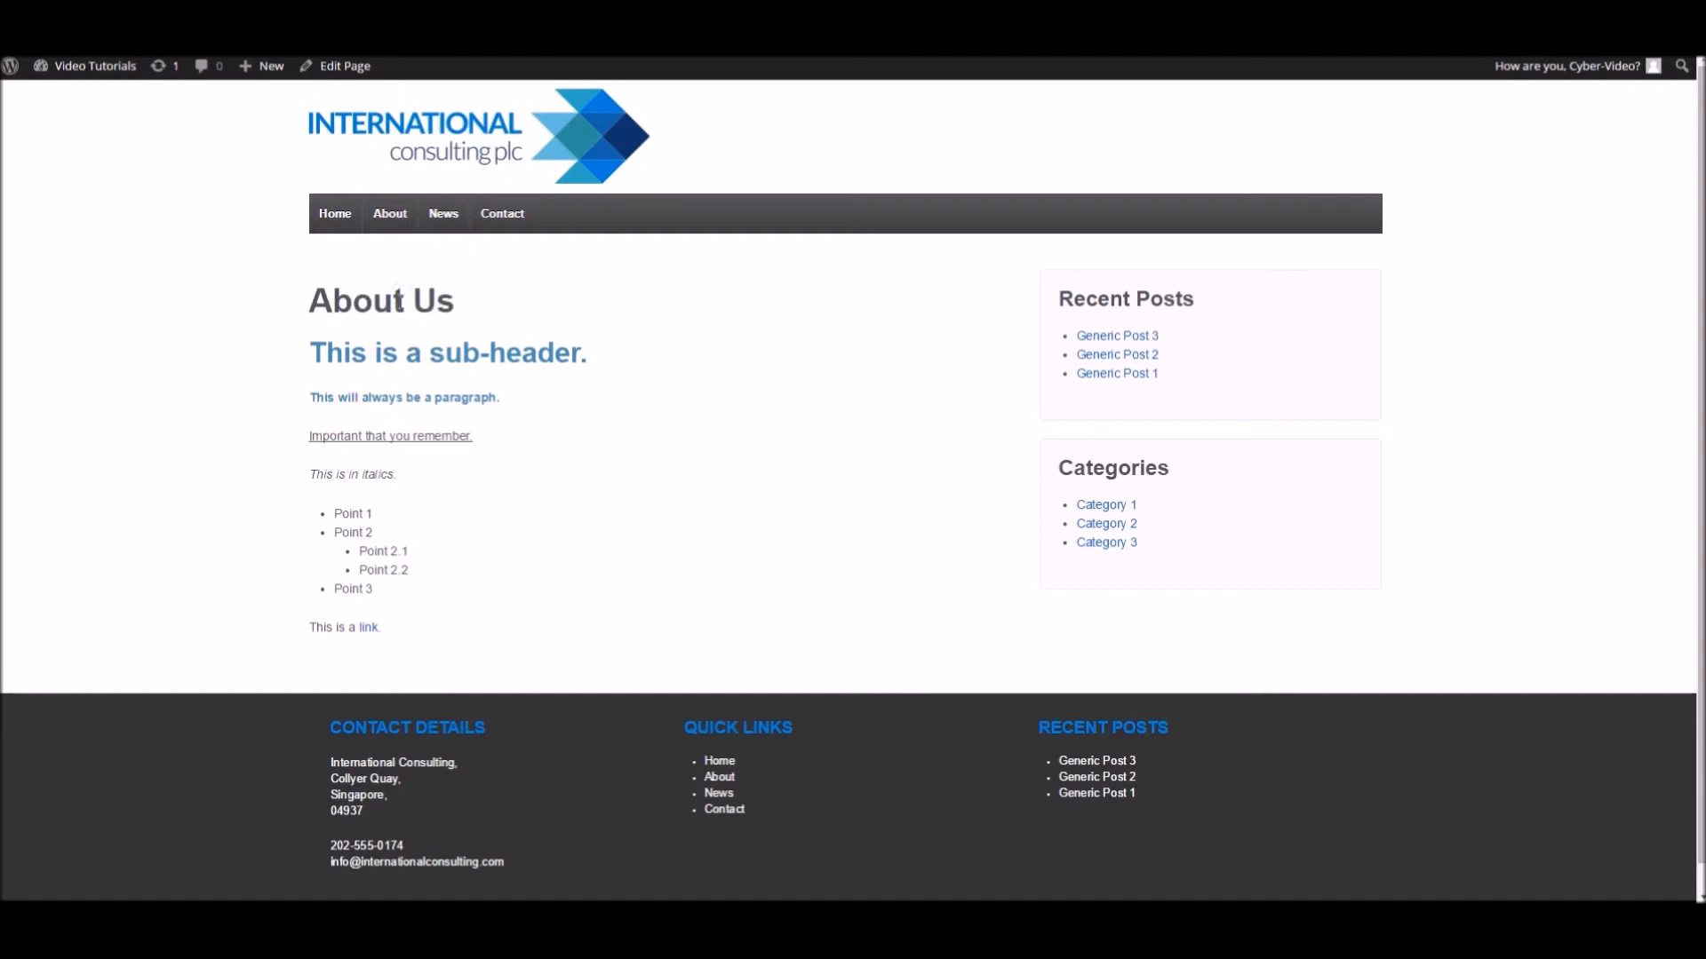
- Set the About Us page's template to Full Width Page (no sidebar), update the page and view it live
{"action": "left_click", "coordinate": [325, 78]}
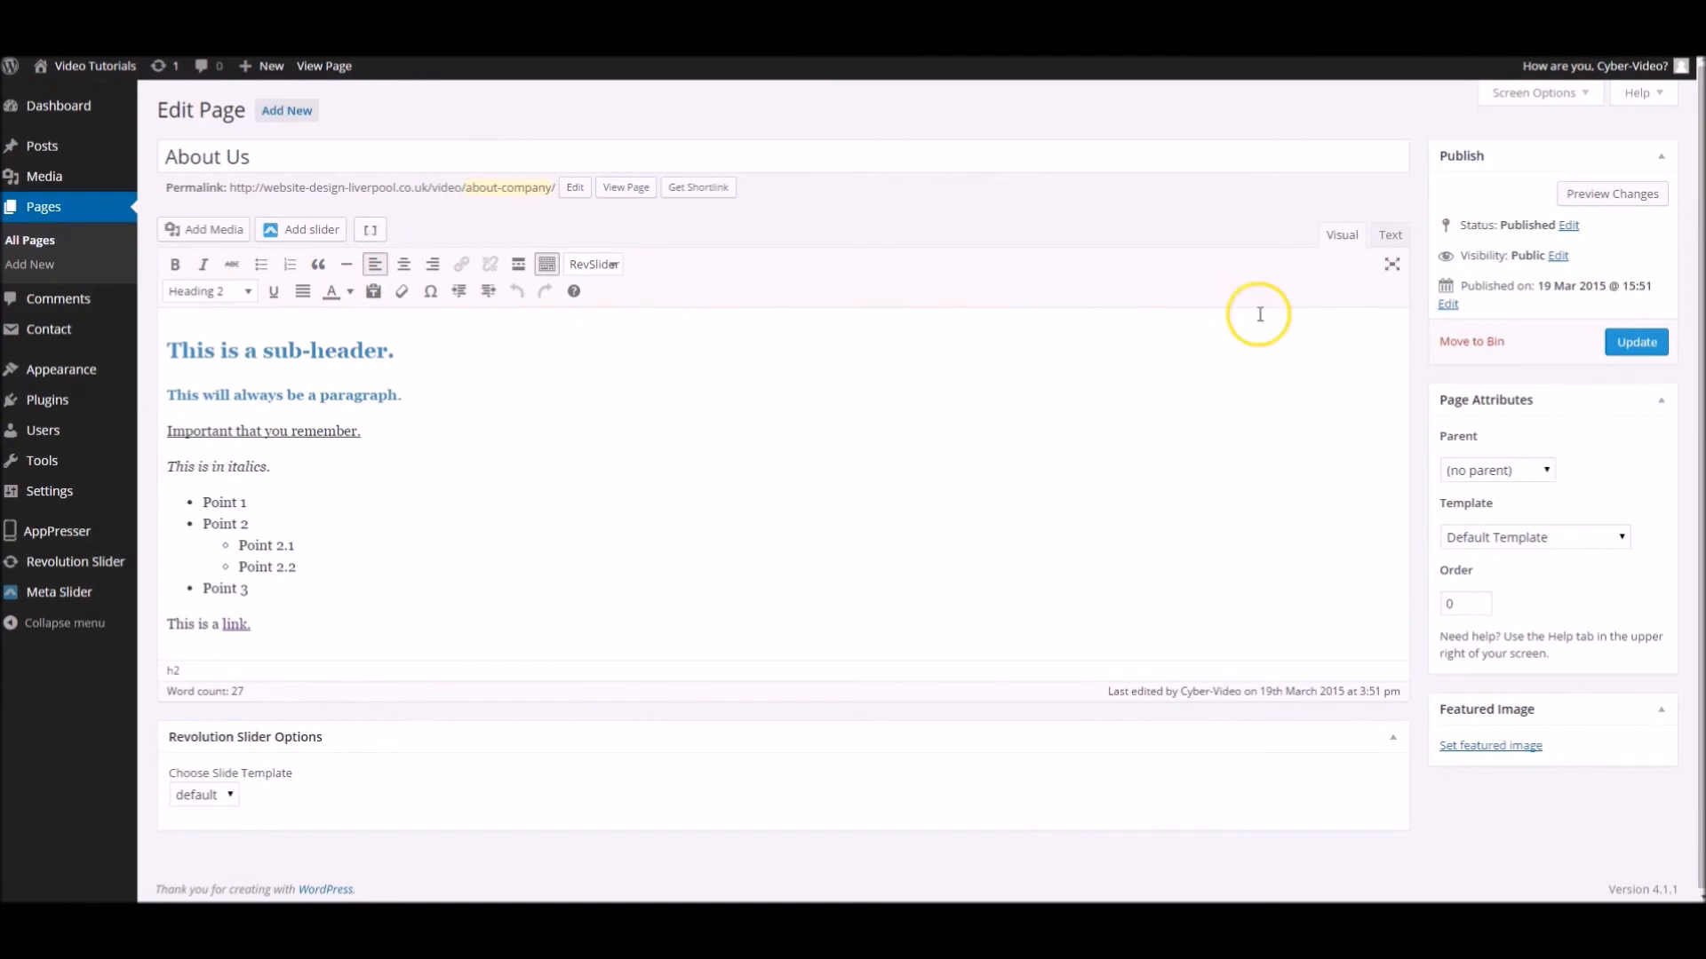
{"action": "left_click", "coordinate": [1573, 544]}
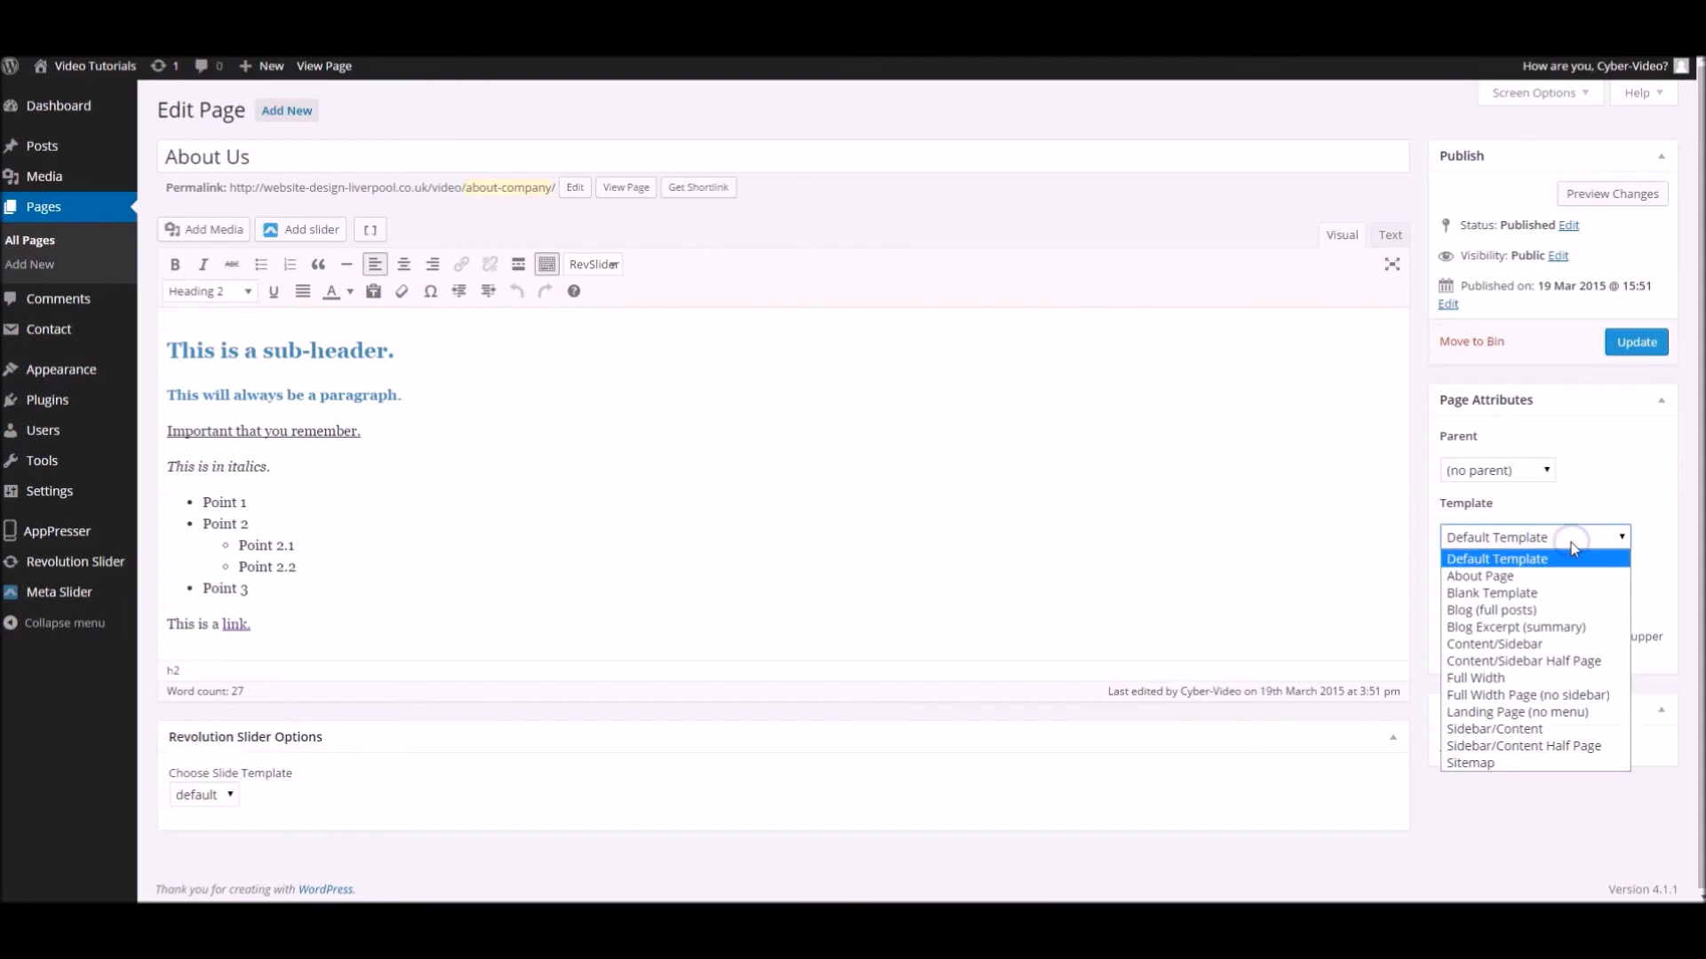
{"action": "left_click", "coordinate": [1537, 701]}
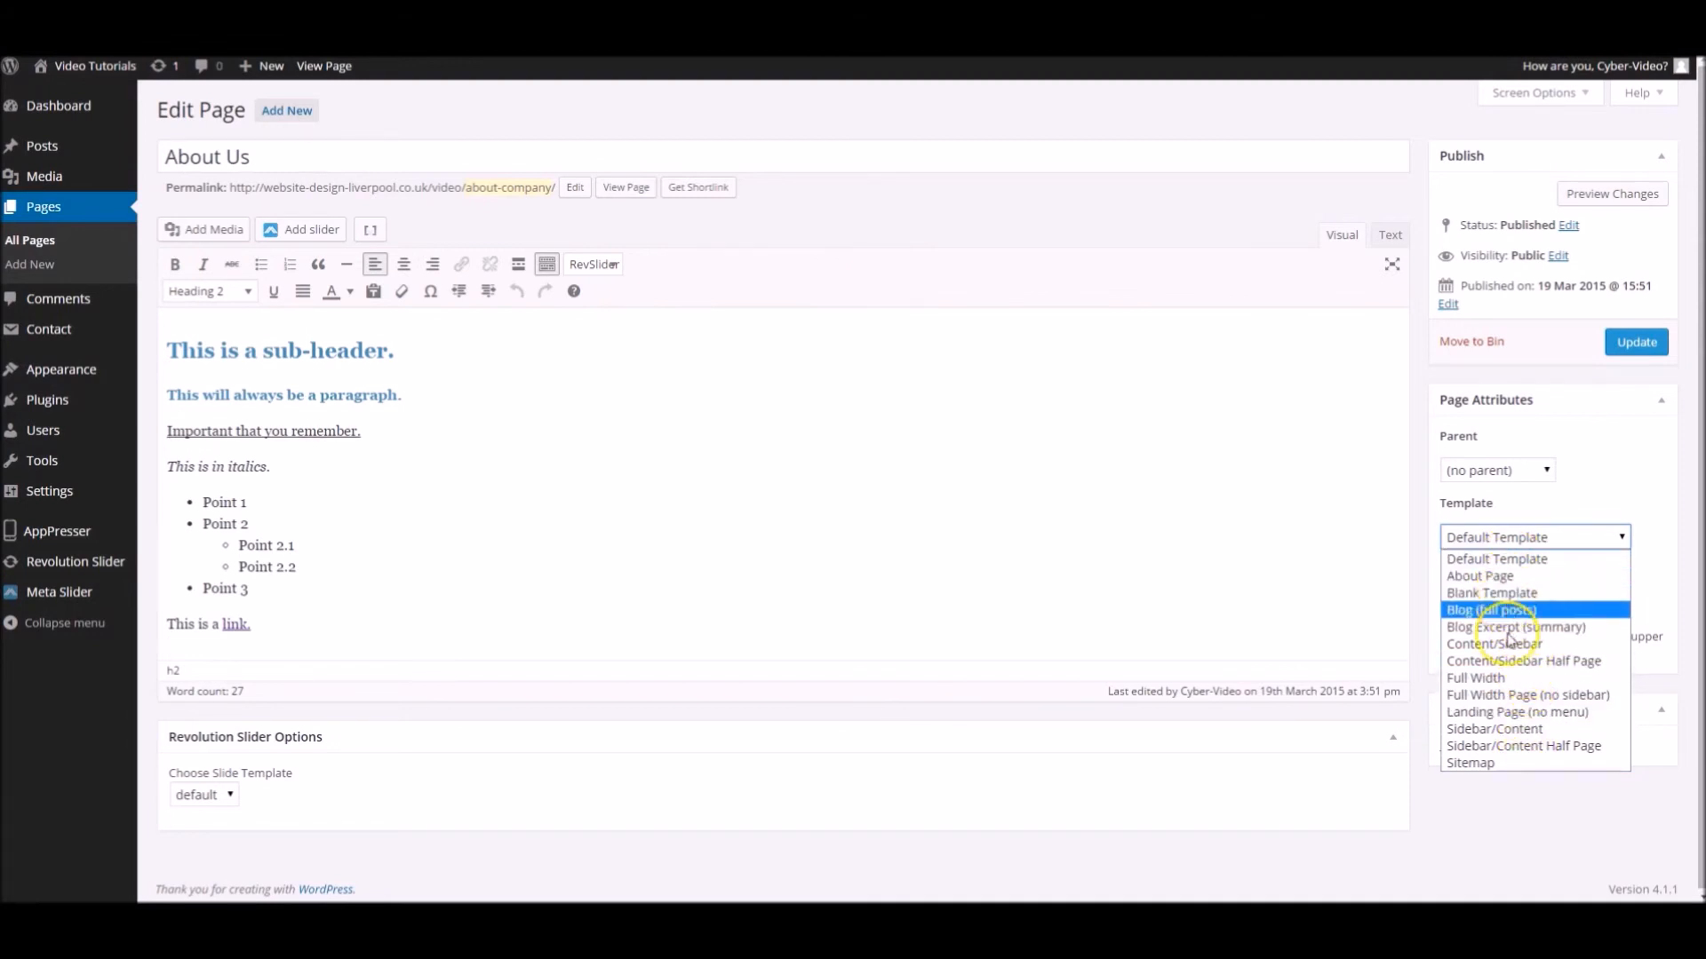
{"action": "left_click", "coordinate": [1511, 695]}
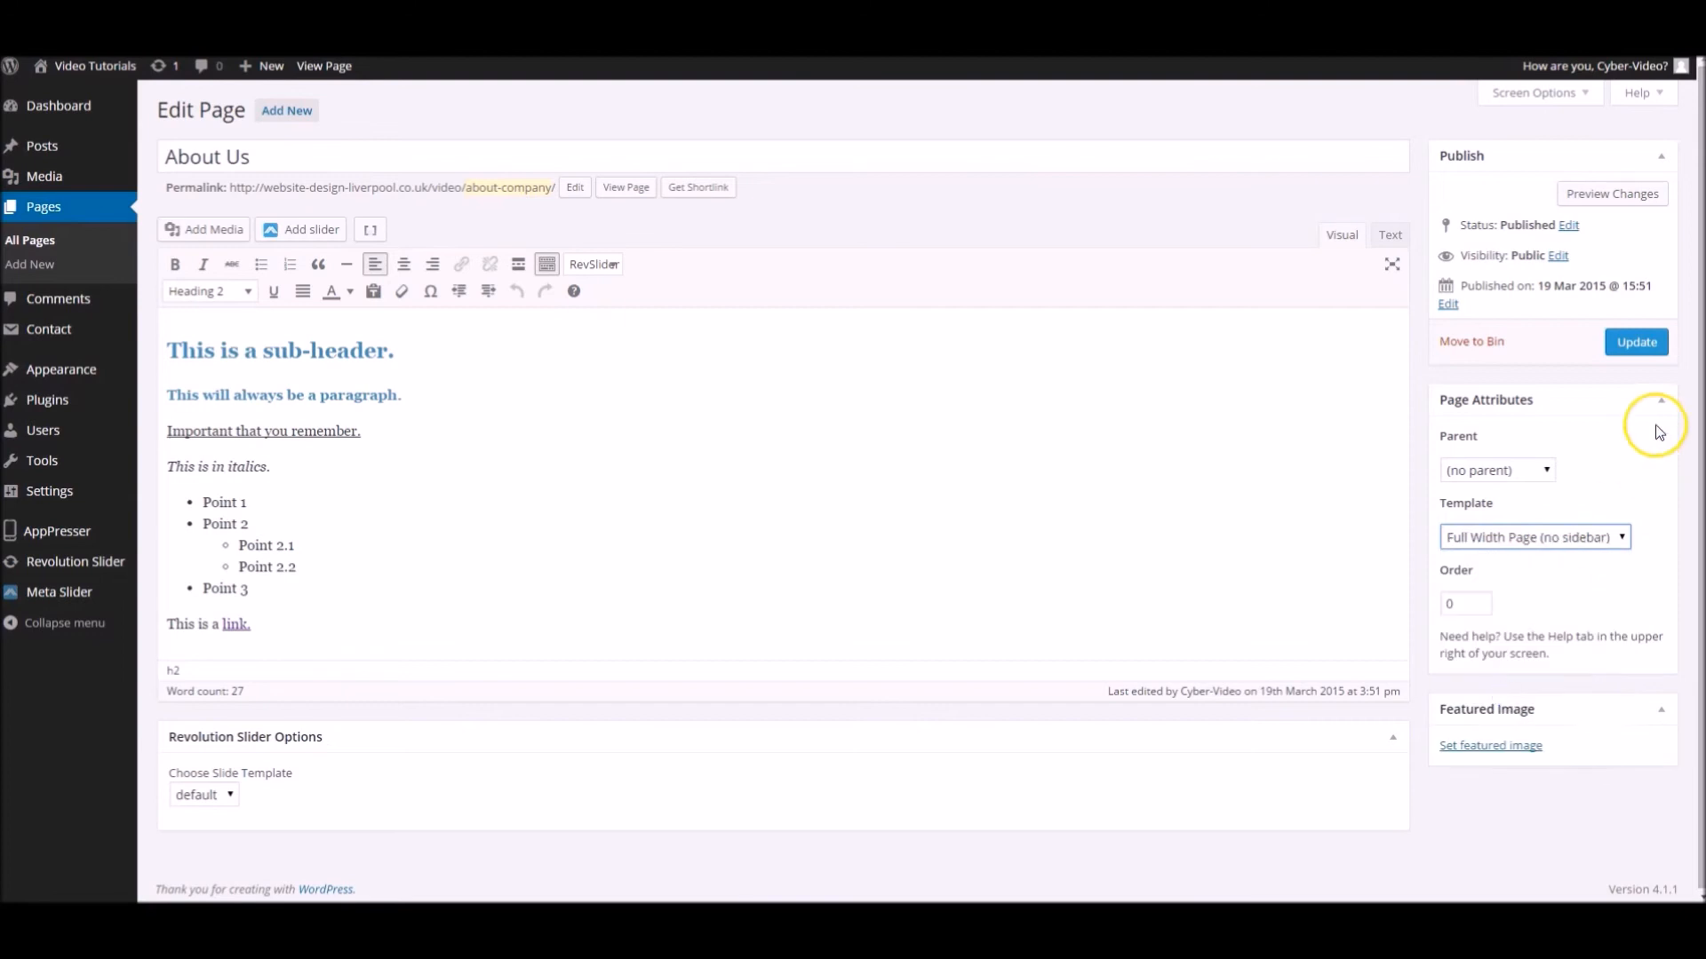
{"action": "left_click", "coordinate": [1638, 353]}
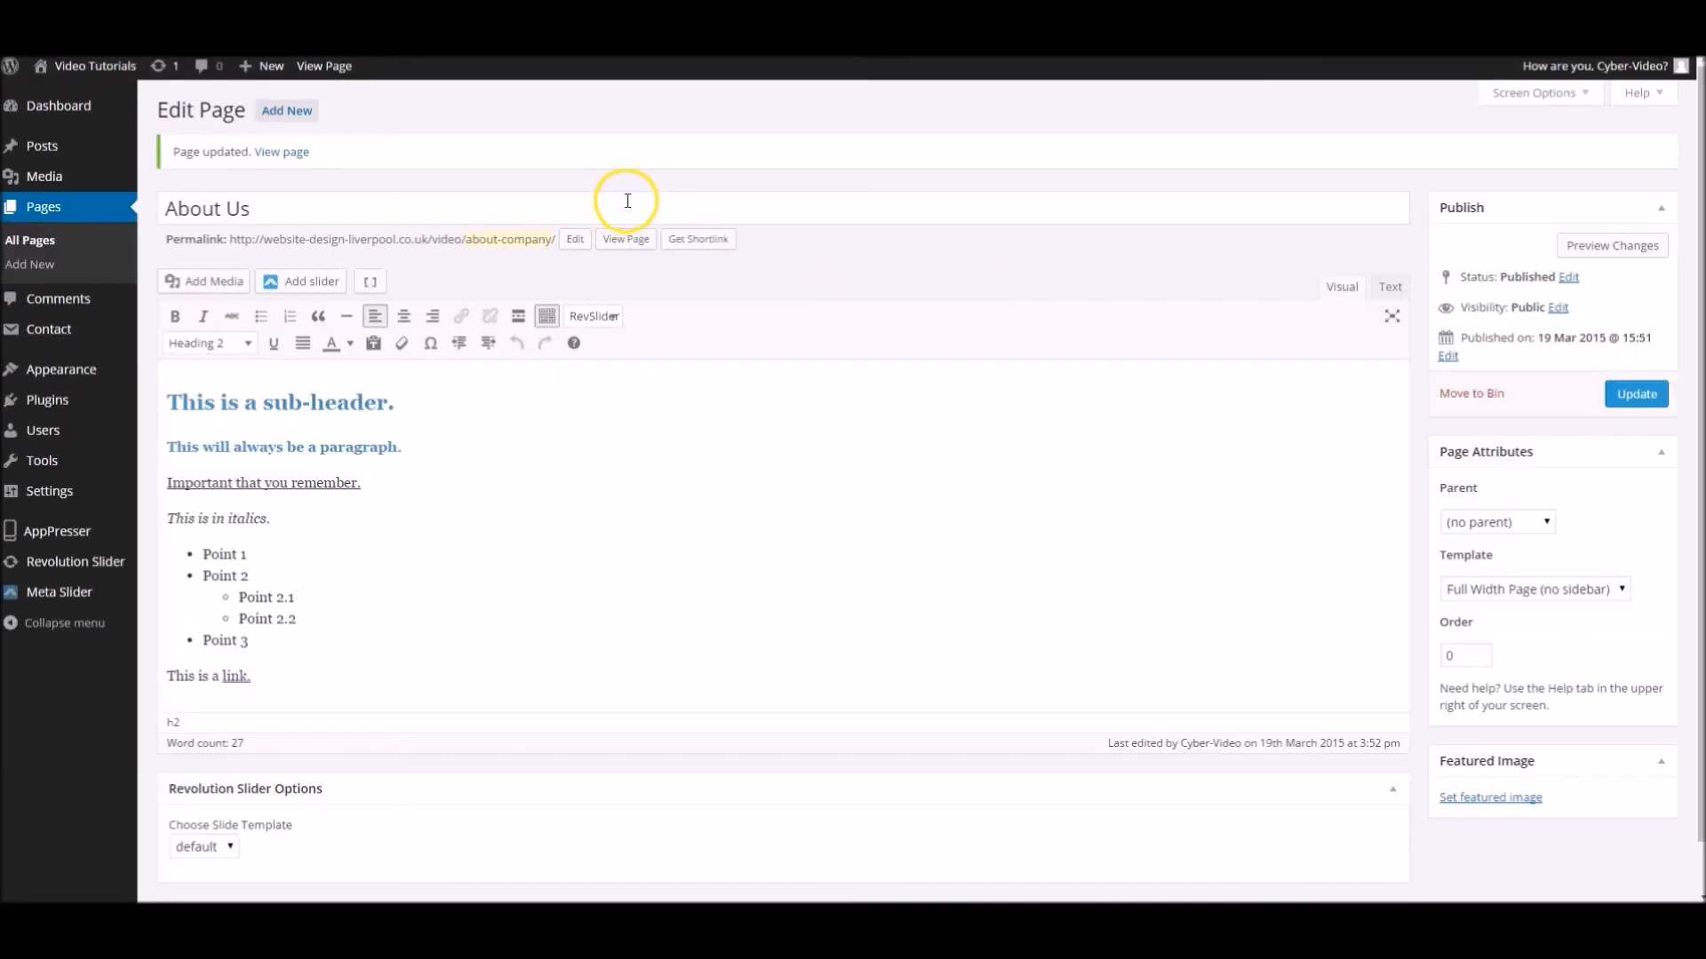
{"action": "left_click", "coordinate": [627, 241]}
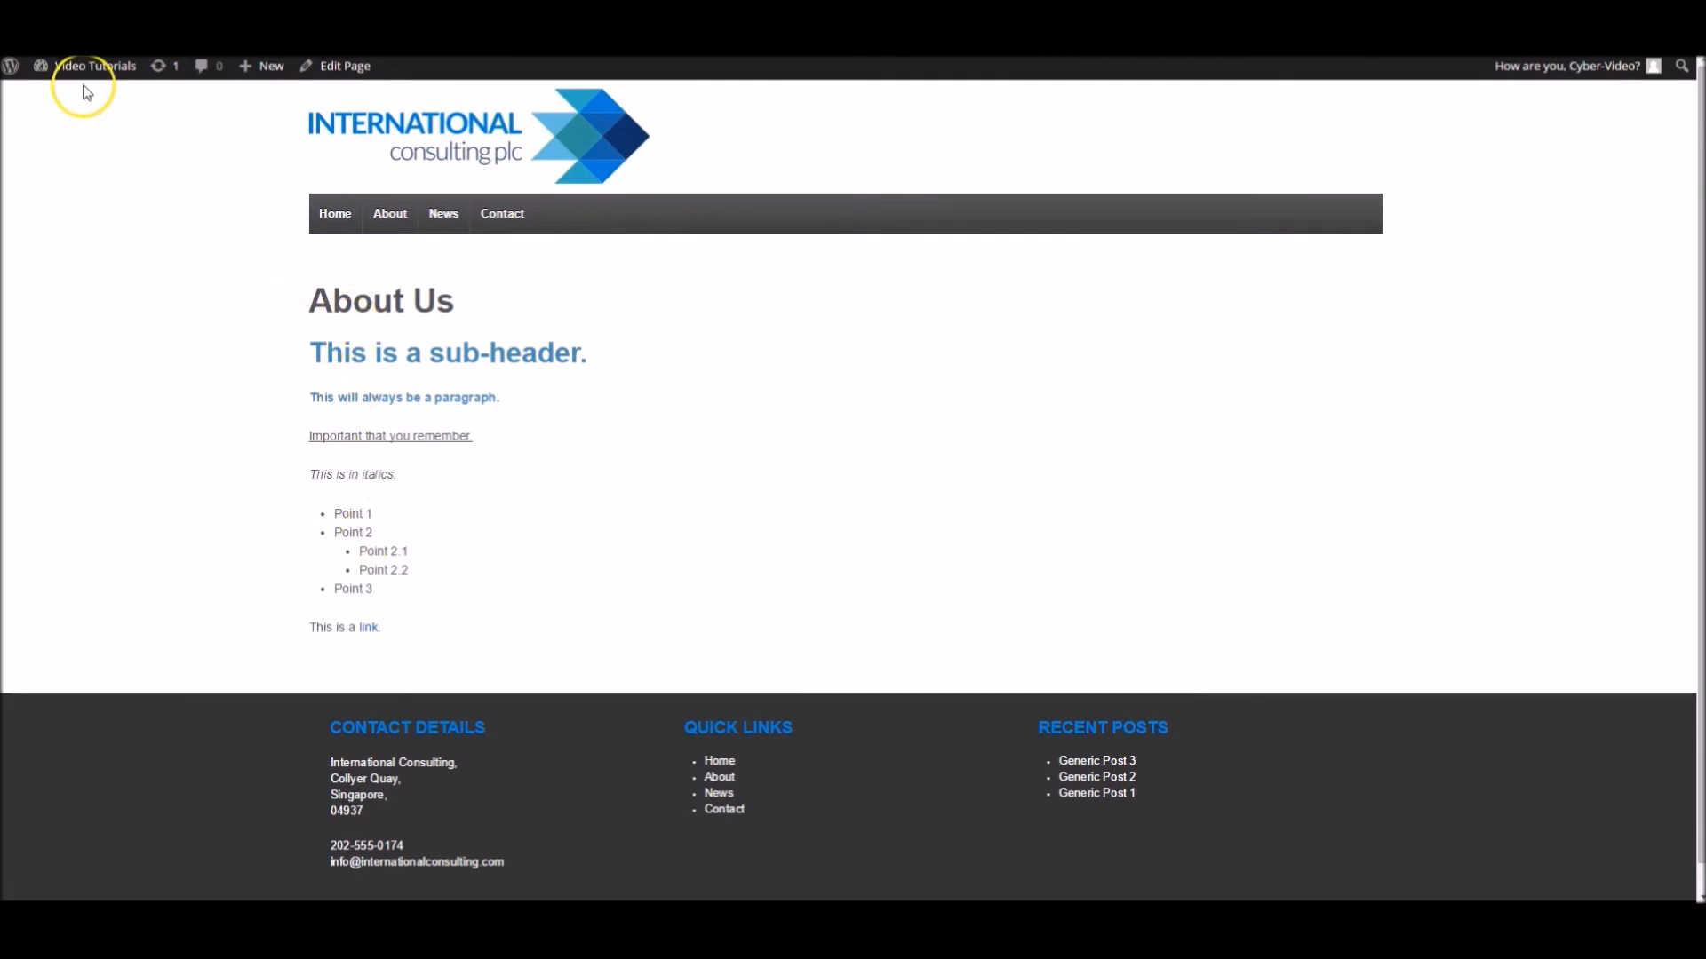
- Go to the list of all pages in the site's dashboard and move the About Us page to the Bin
{"action": "mouse_move", "coordinate": [82, 71]}
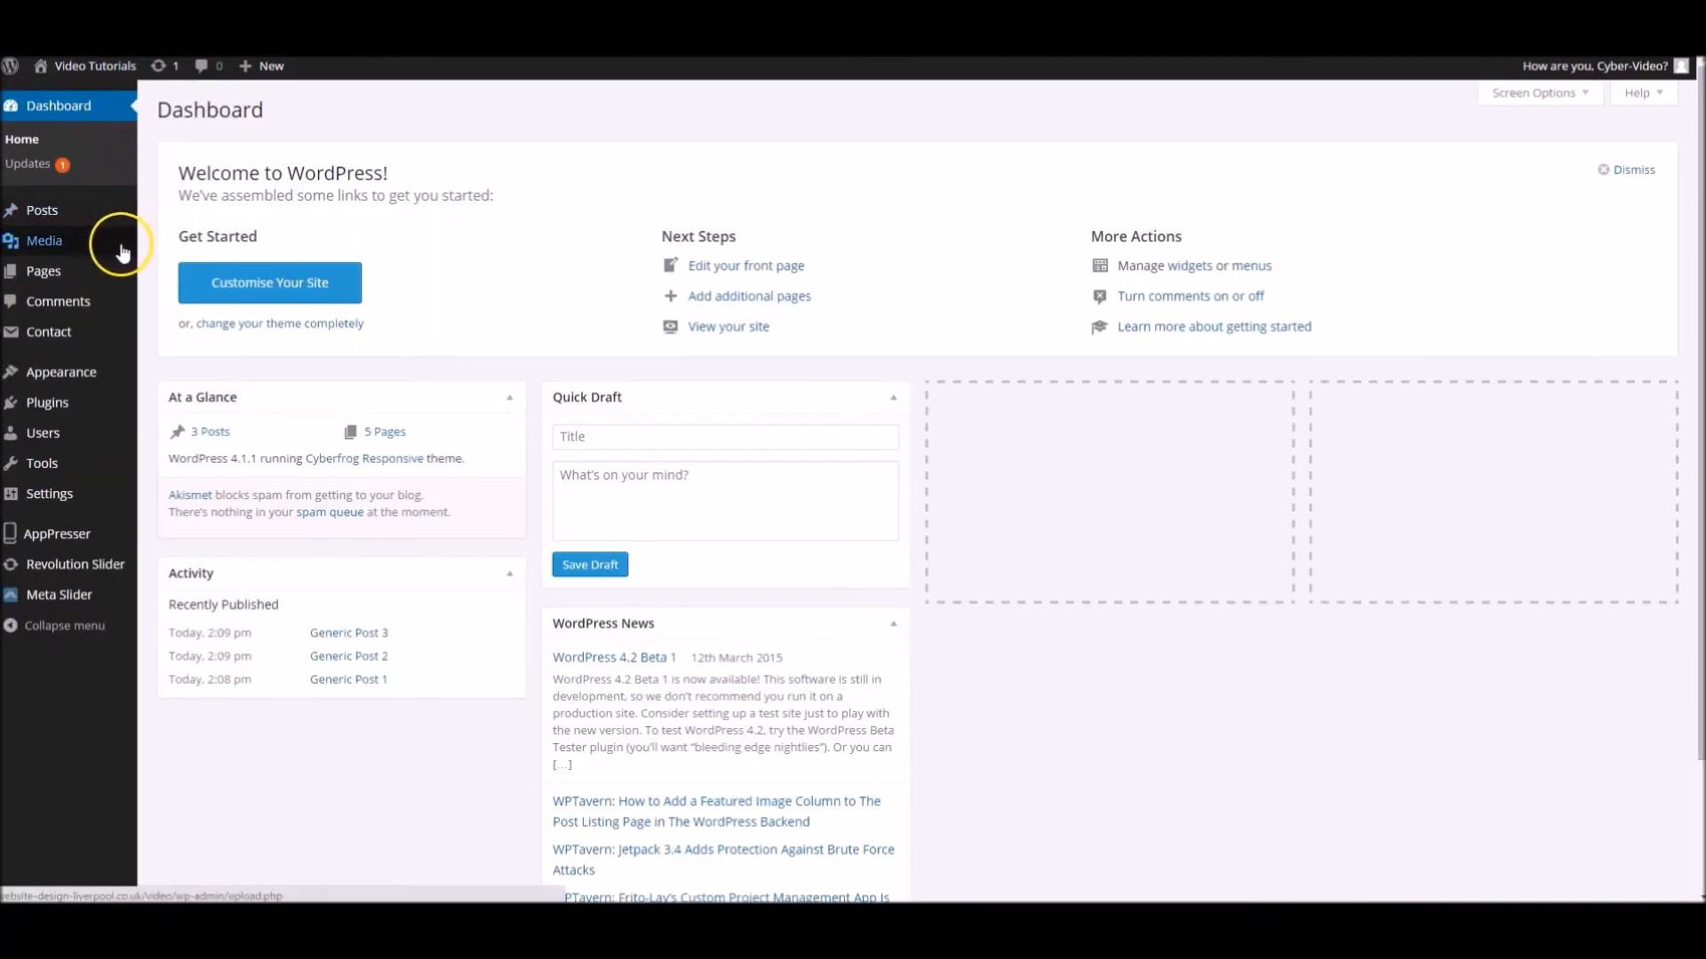
{"action": "mouse_move", "coordinate": [84, 271]}
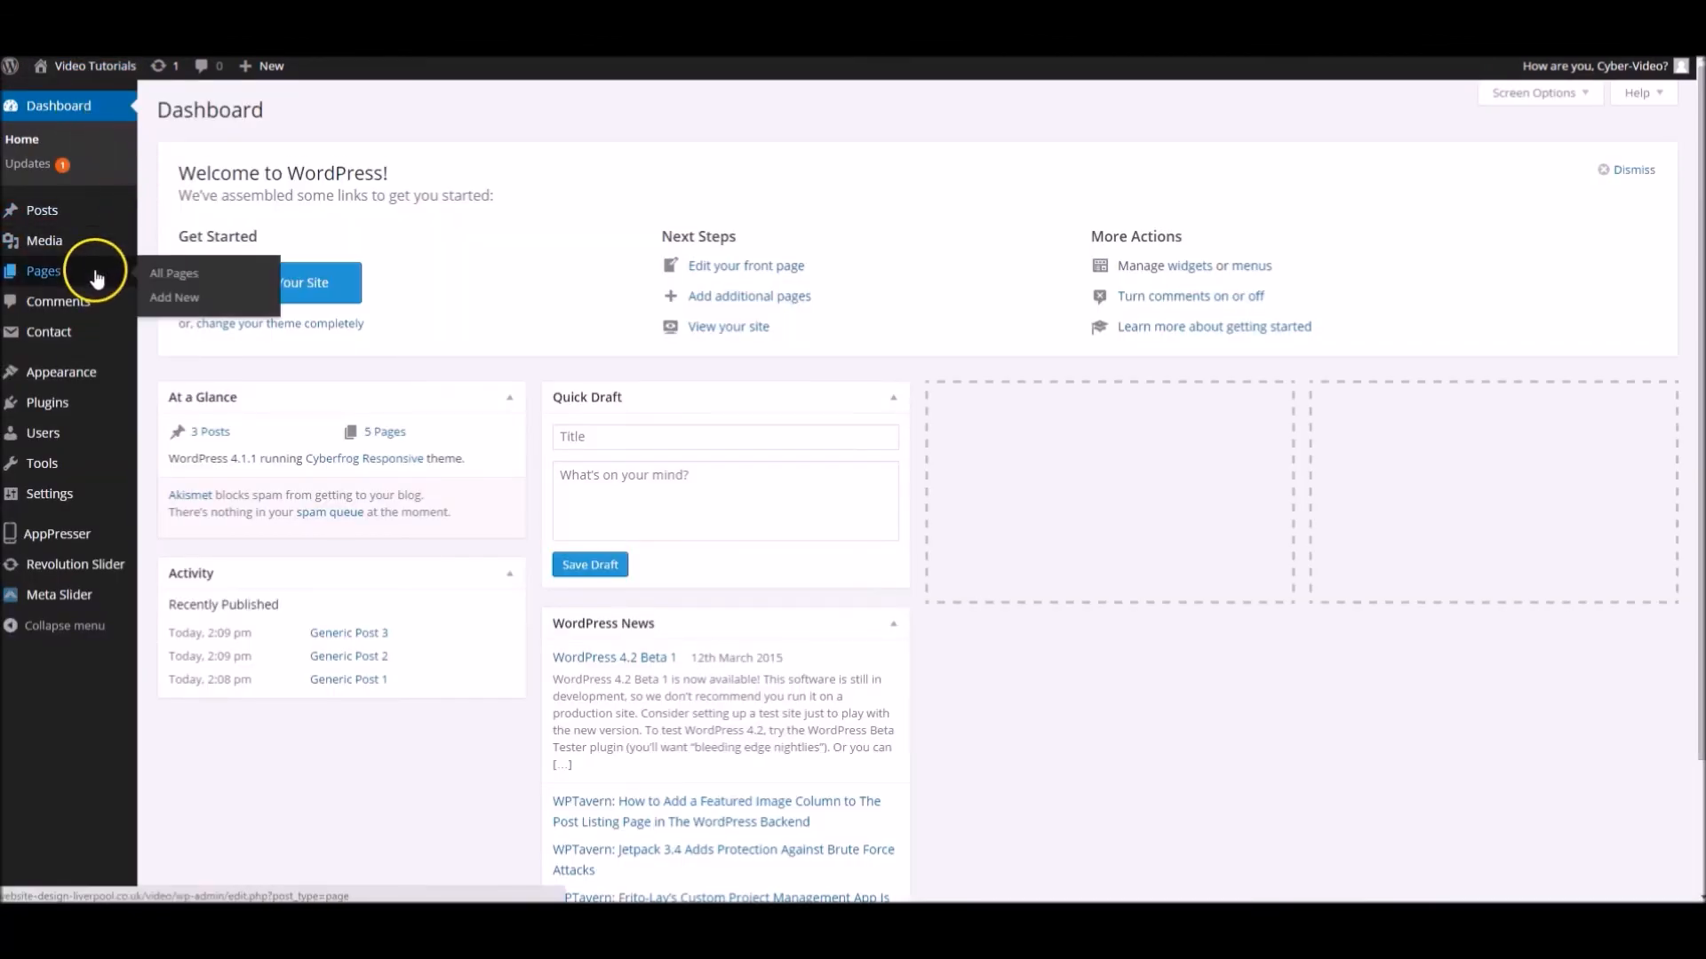
{"action": "left_click", "coordinate": [162, 278]}
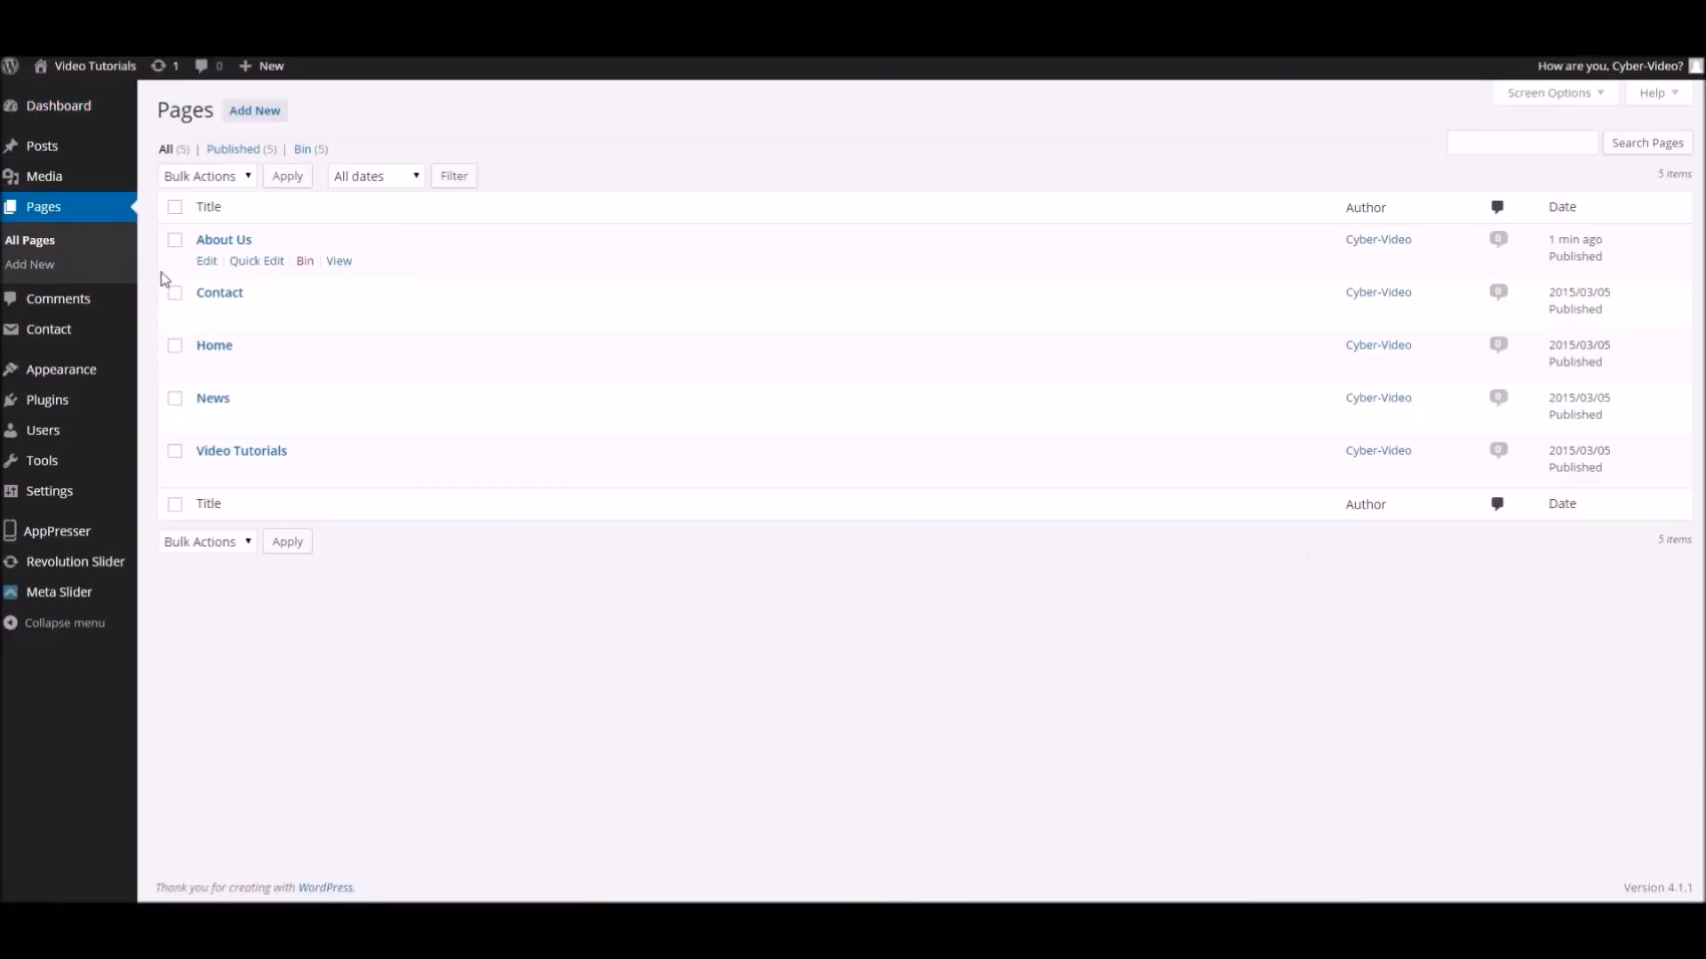
{"action": "left_click", "coordinate": [225, 242]}
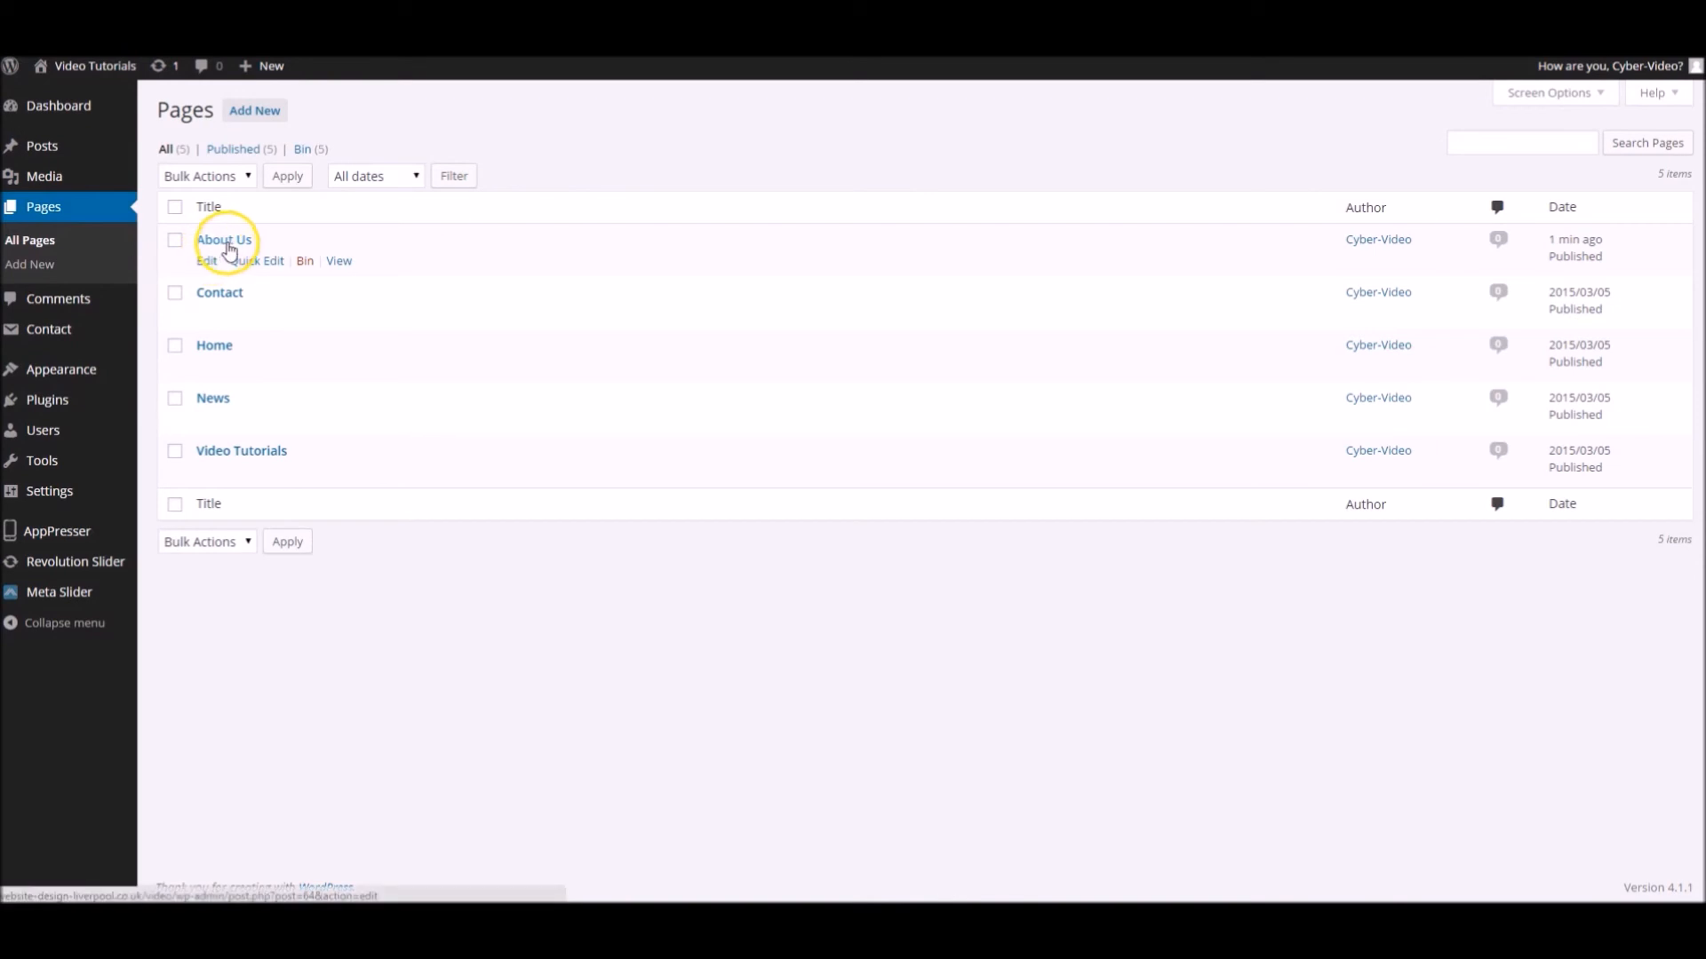
{"action": "left_click", "coordinate": [306, 261]}
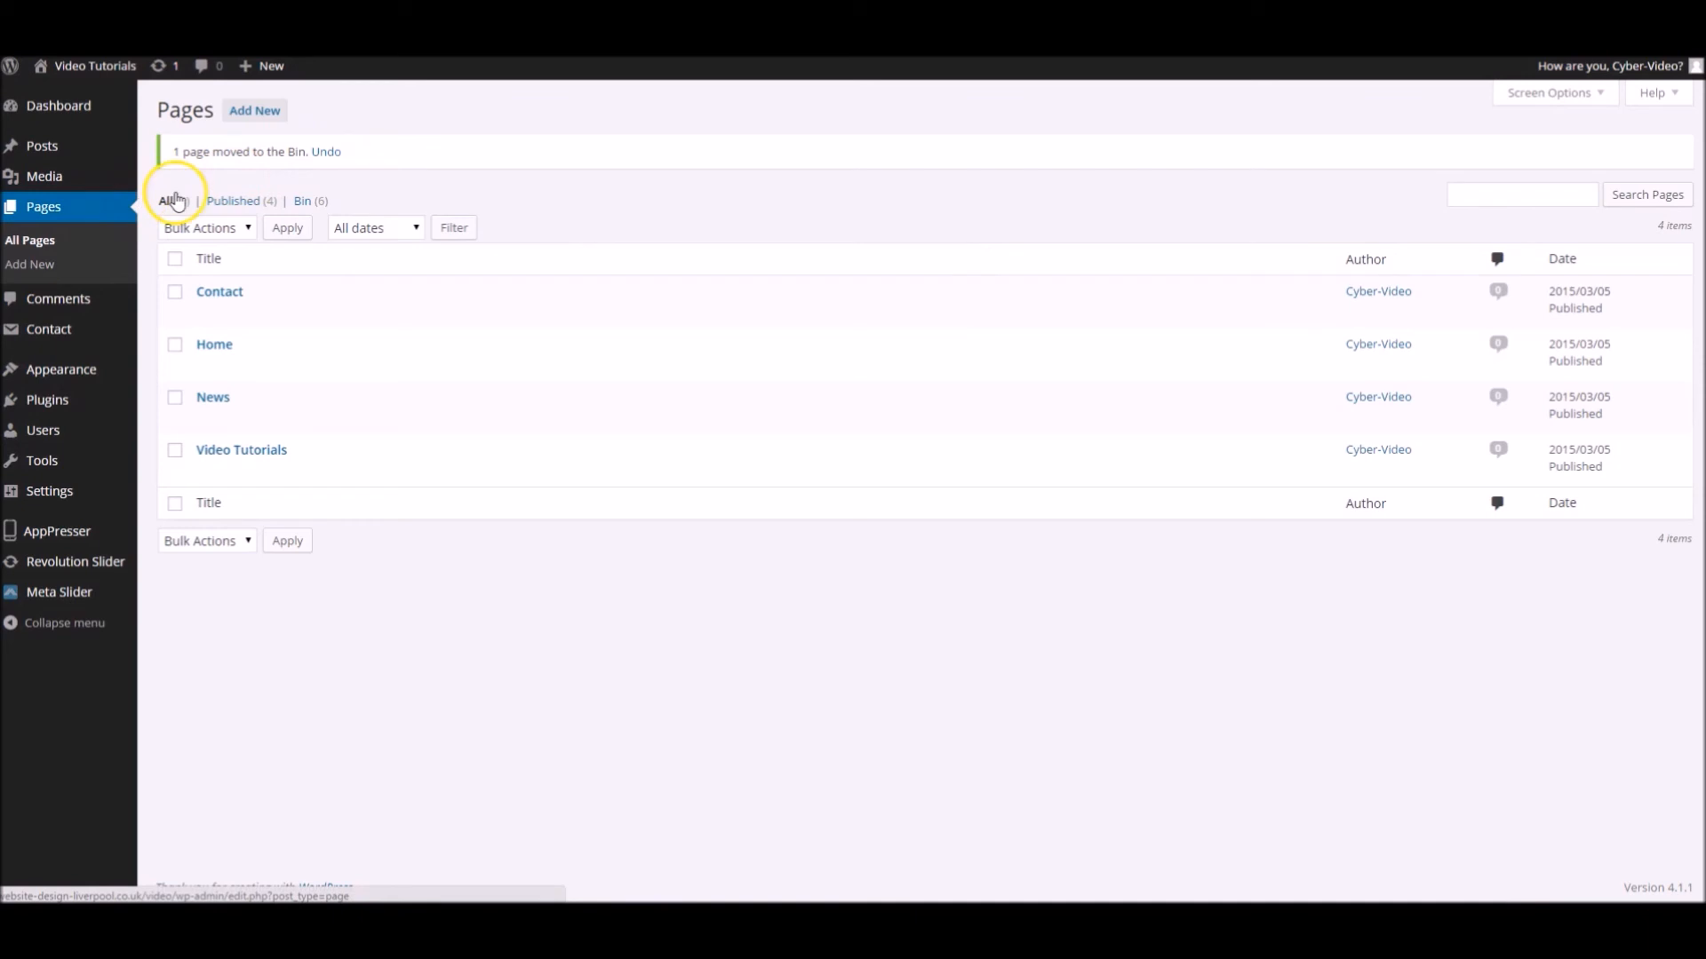
{"action": "left_click", "coordinate": [58, 206]}
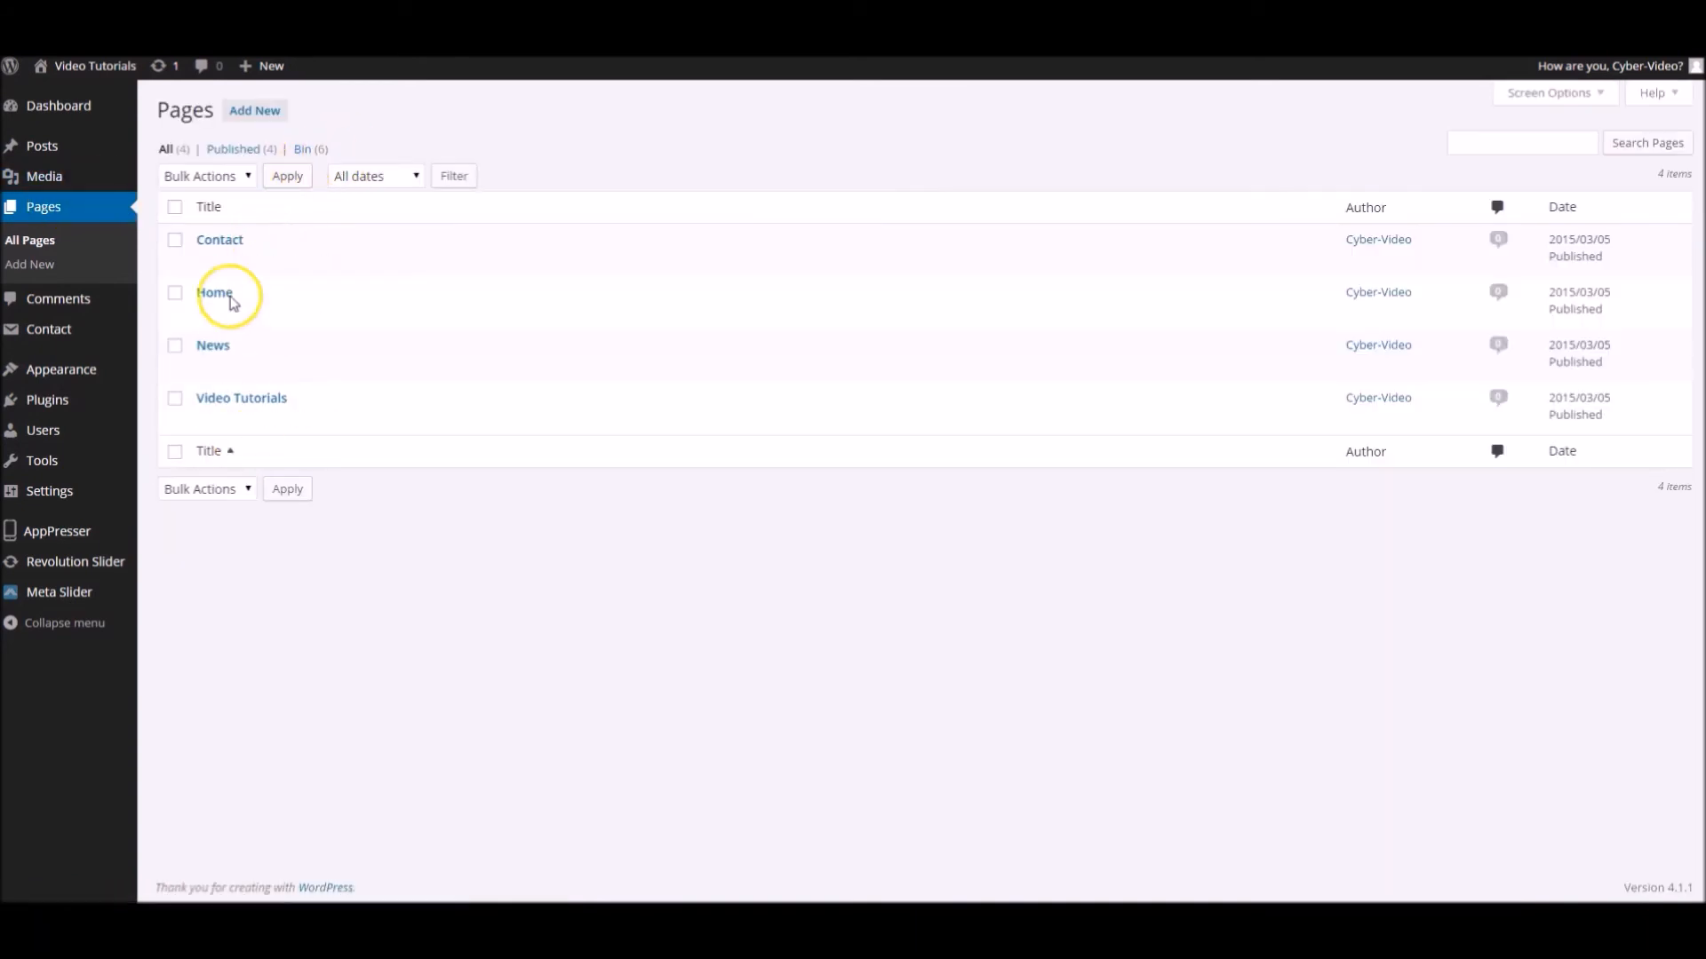
- Find the most recently modified About Us page in the Bin and restore it
{"action": "left_click", "coordinate": [308, 150]}
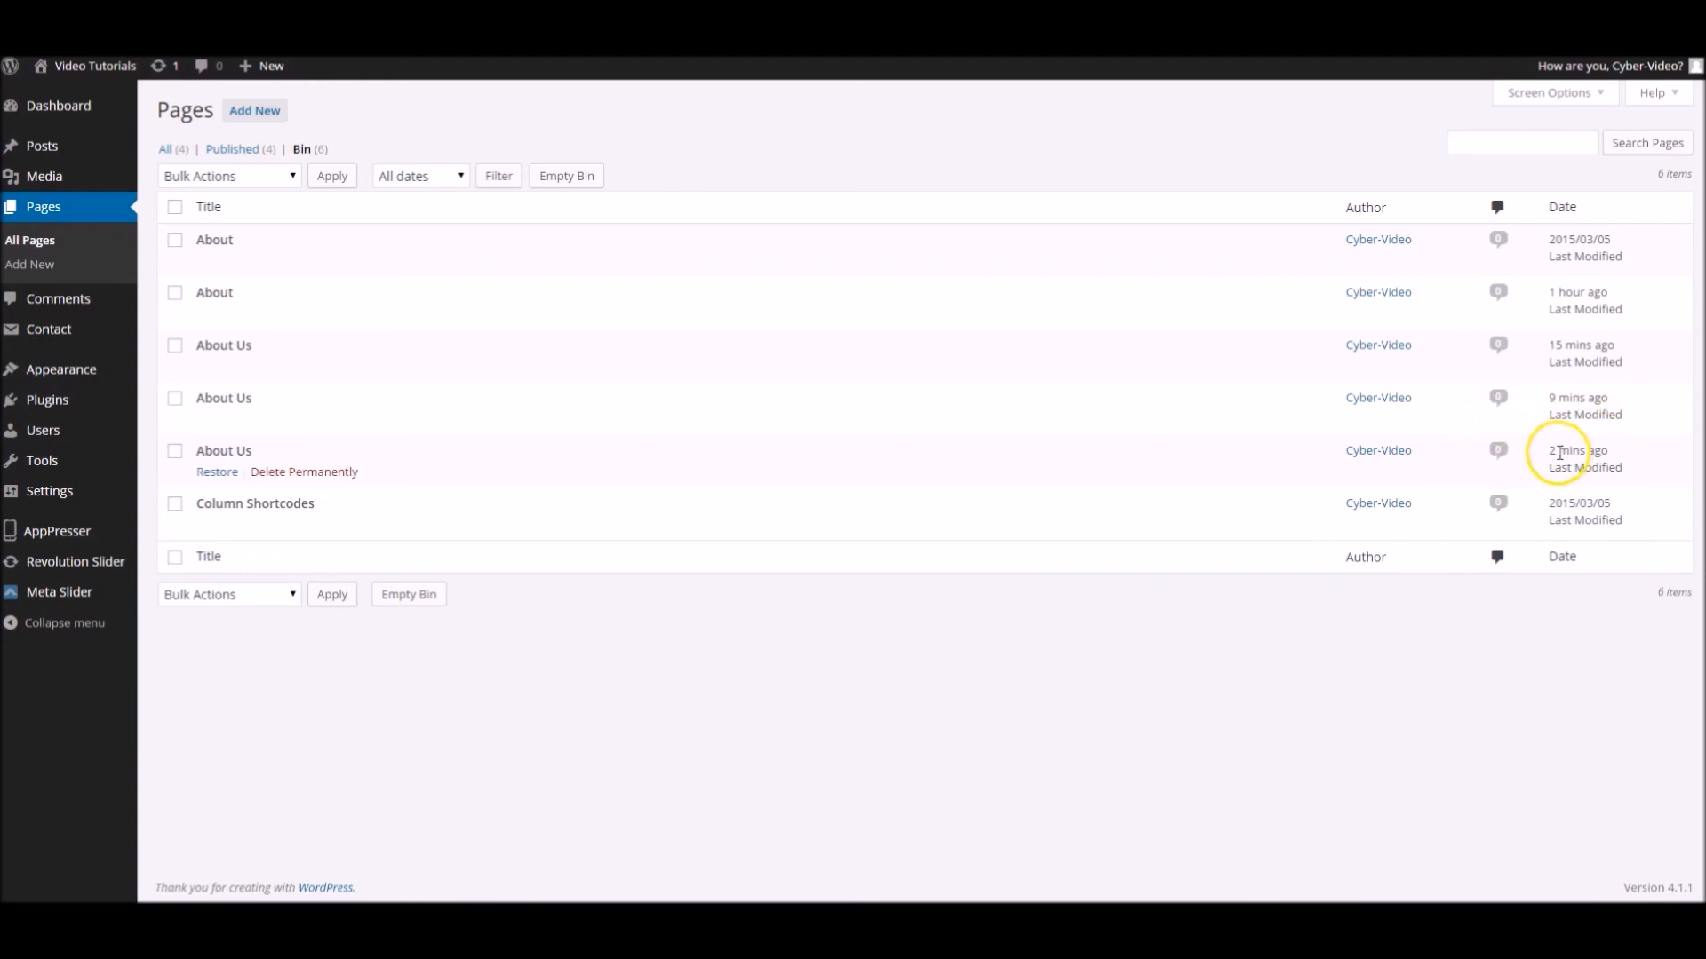
{"action": "left_click", "coordinate": [183, 453]}
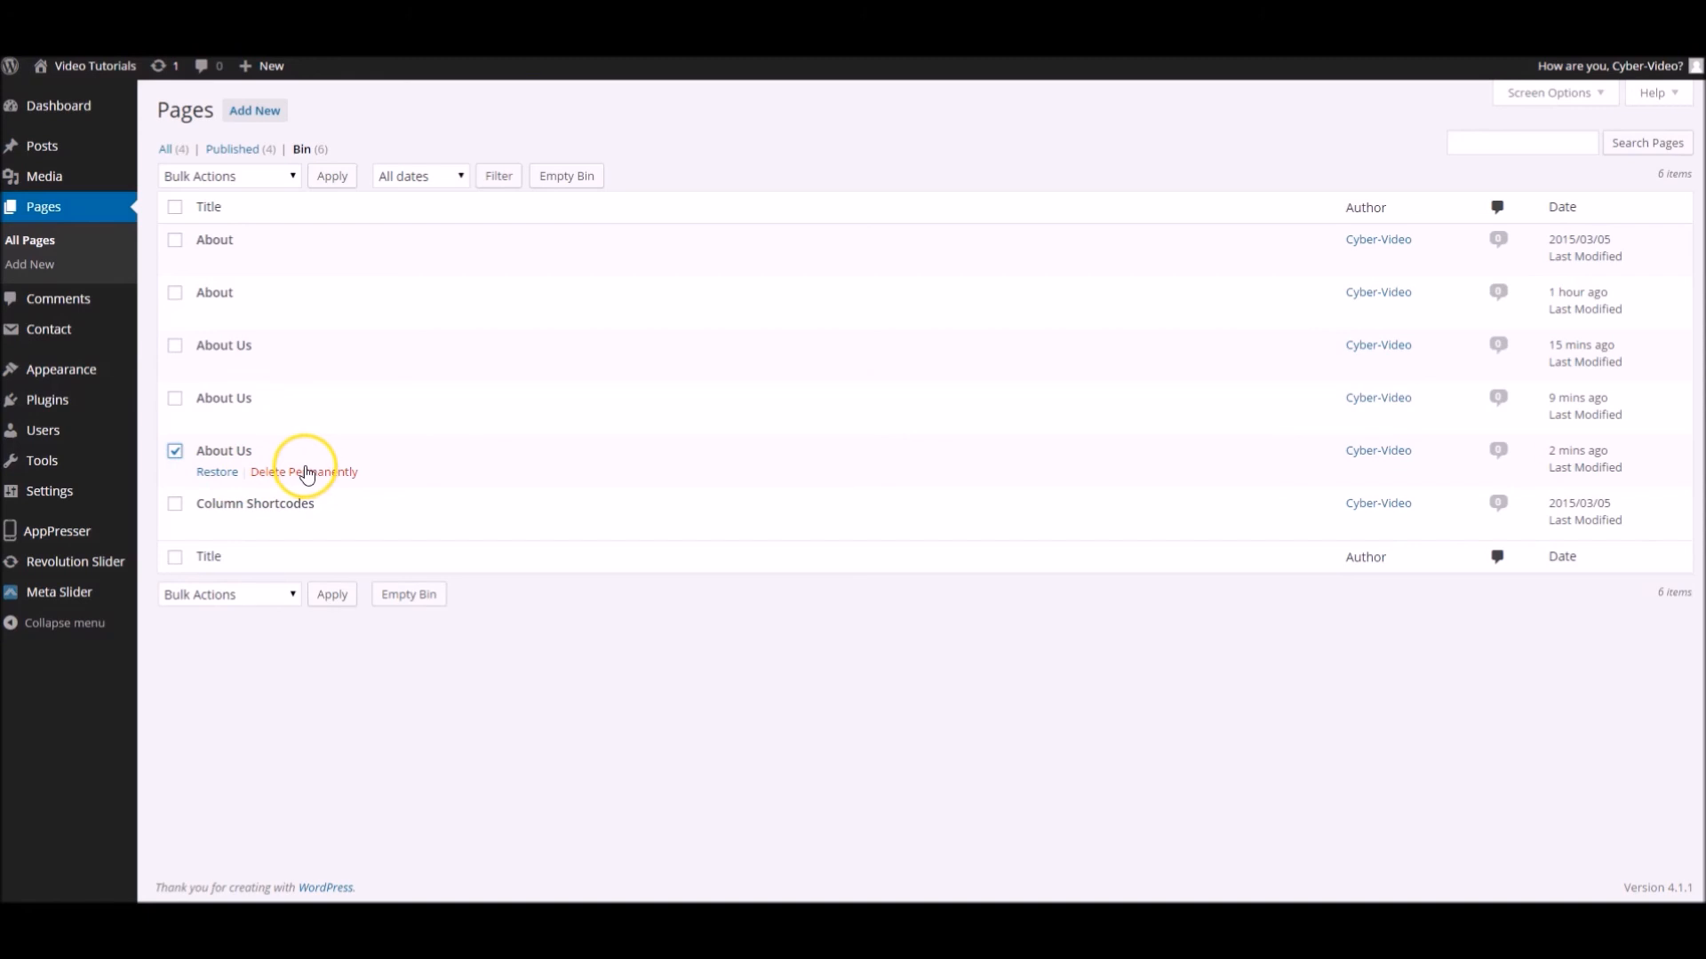
{"action": "left_click", "coordinate": [1622, 466]}
{"action": "left_click_drag", "start_coordinate": [1622, 465], "coordinate": [1565, 456]}
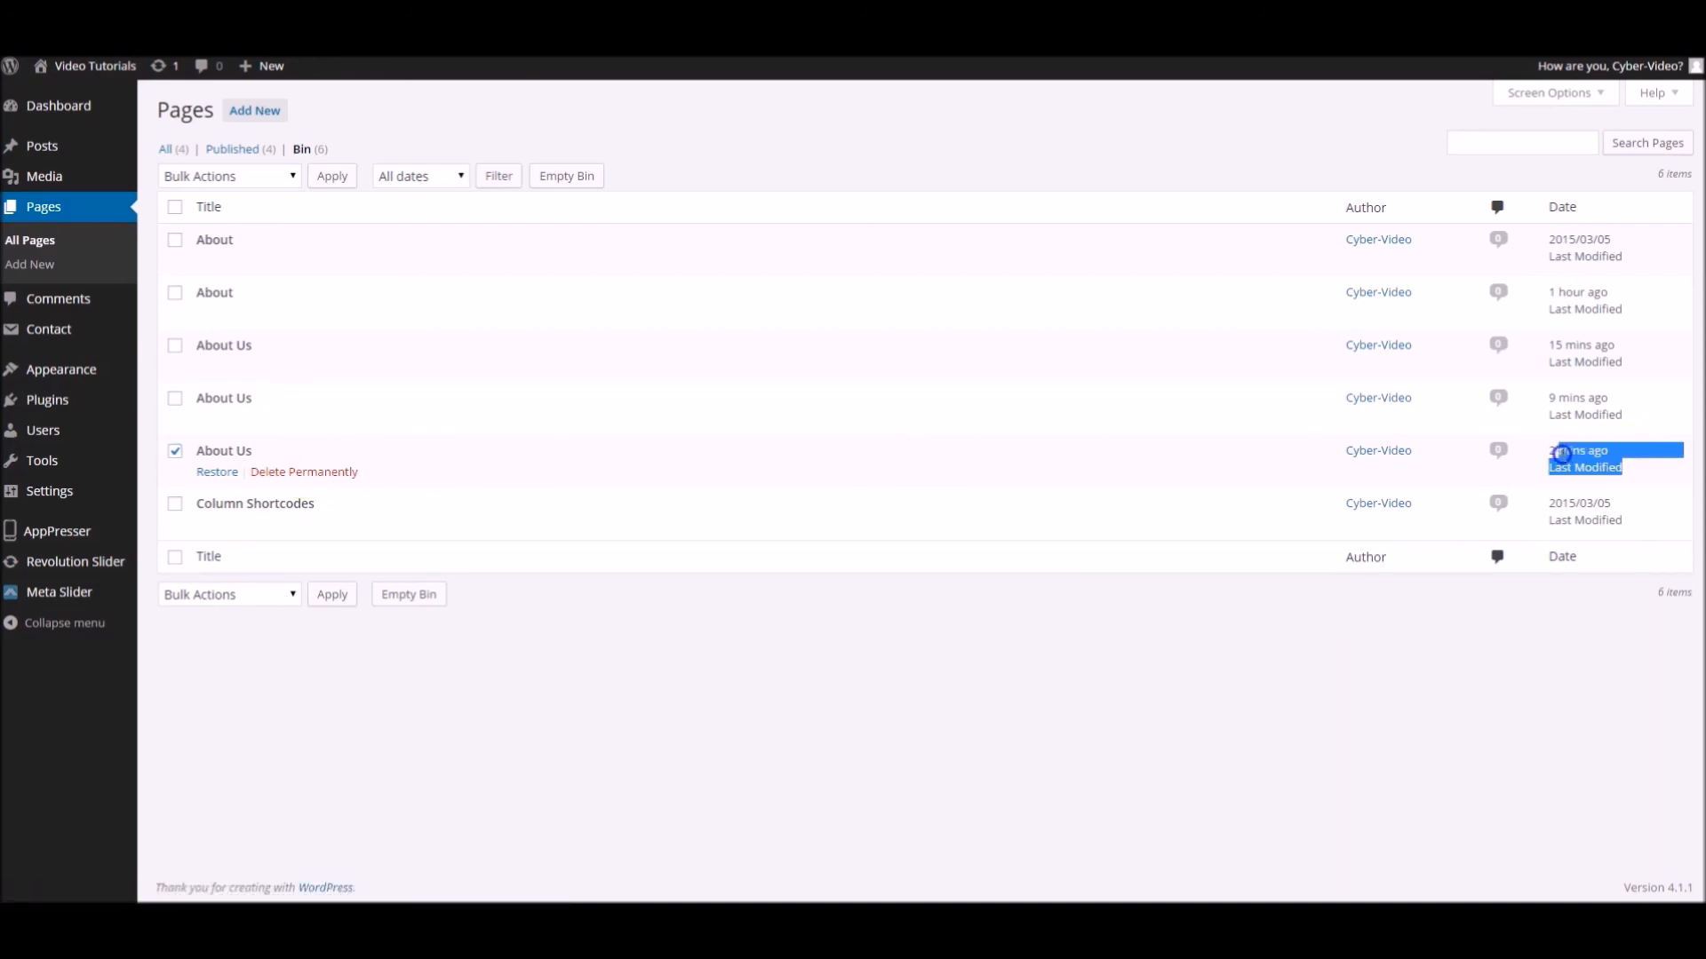
{"action": "left_click", "coordinate": [1548, 451]}
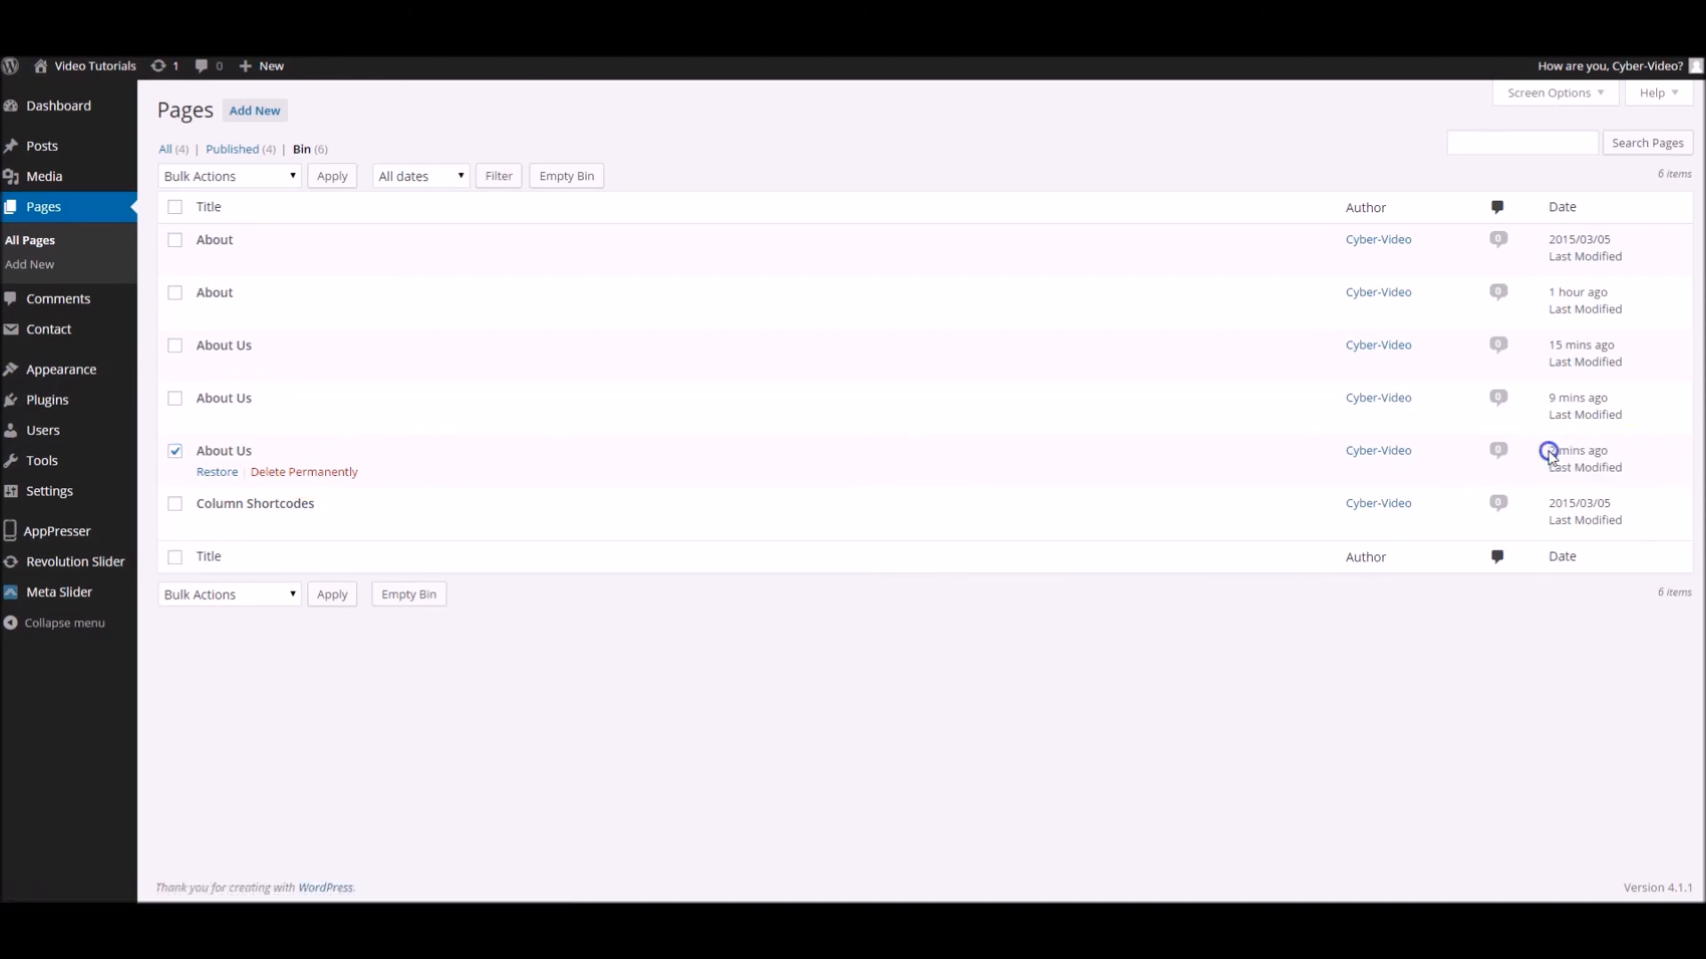
{"action": "left_click", "coordinate": [228, 471]}
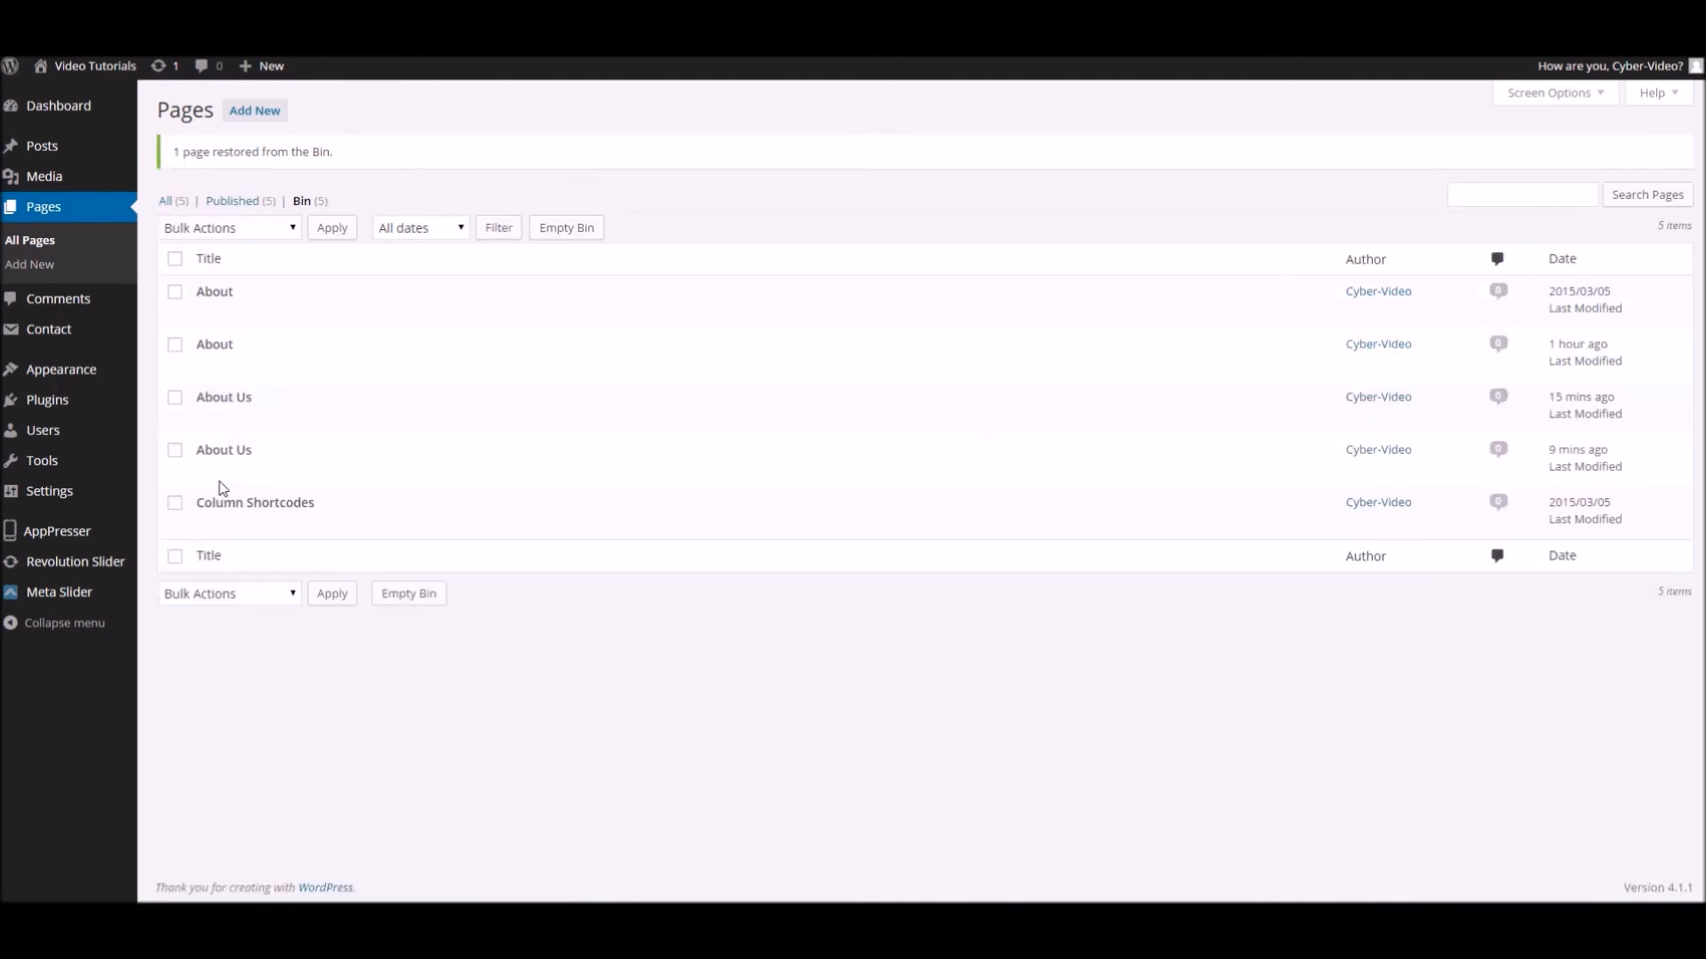
- Open the About Us page for editing from the list of all pages
{"action": "left_click", "coordinate": [25, 215]}
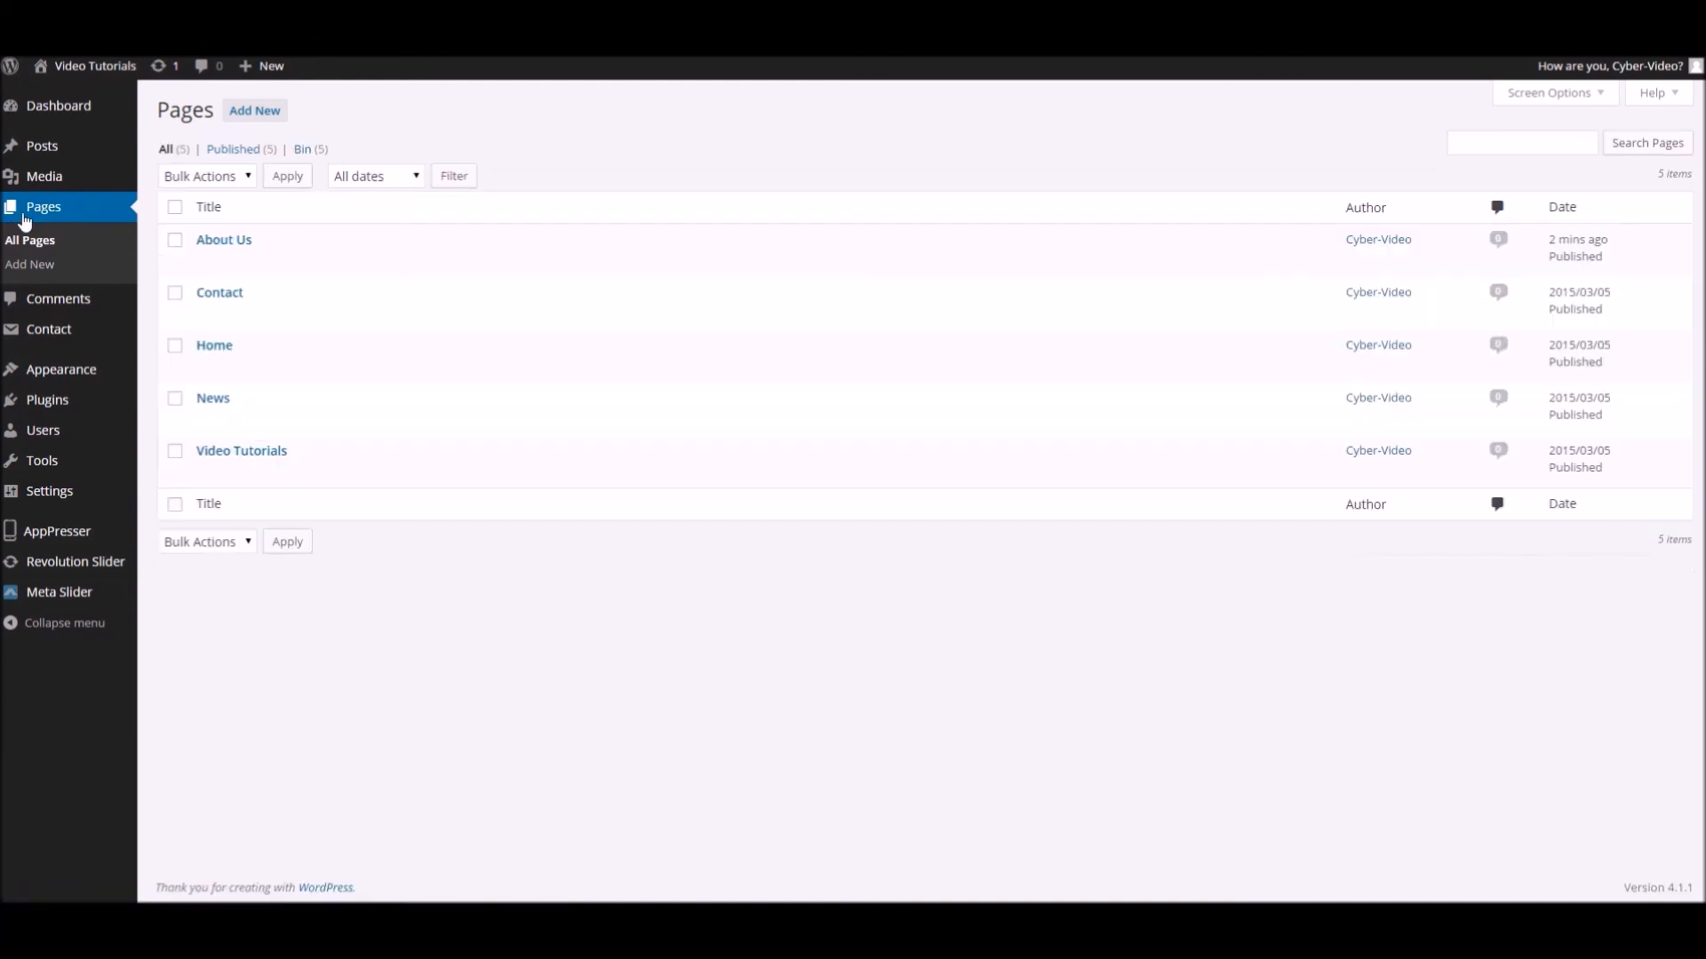
{"action": "left_click", "coordinate": [245, 238]}
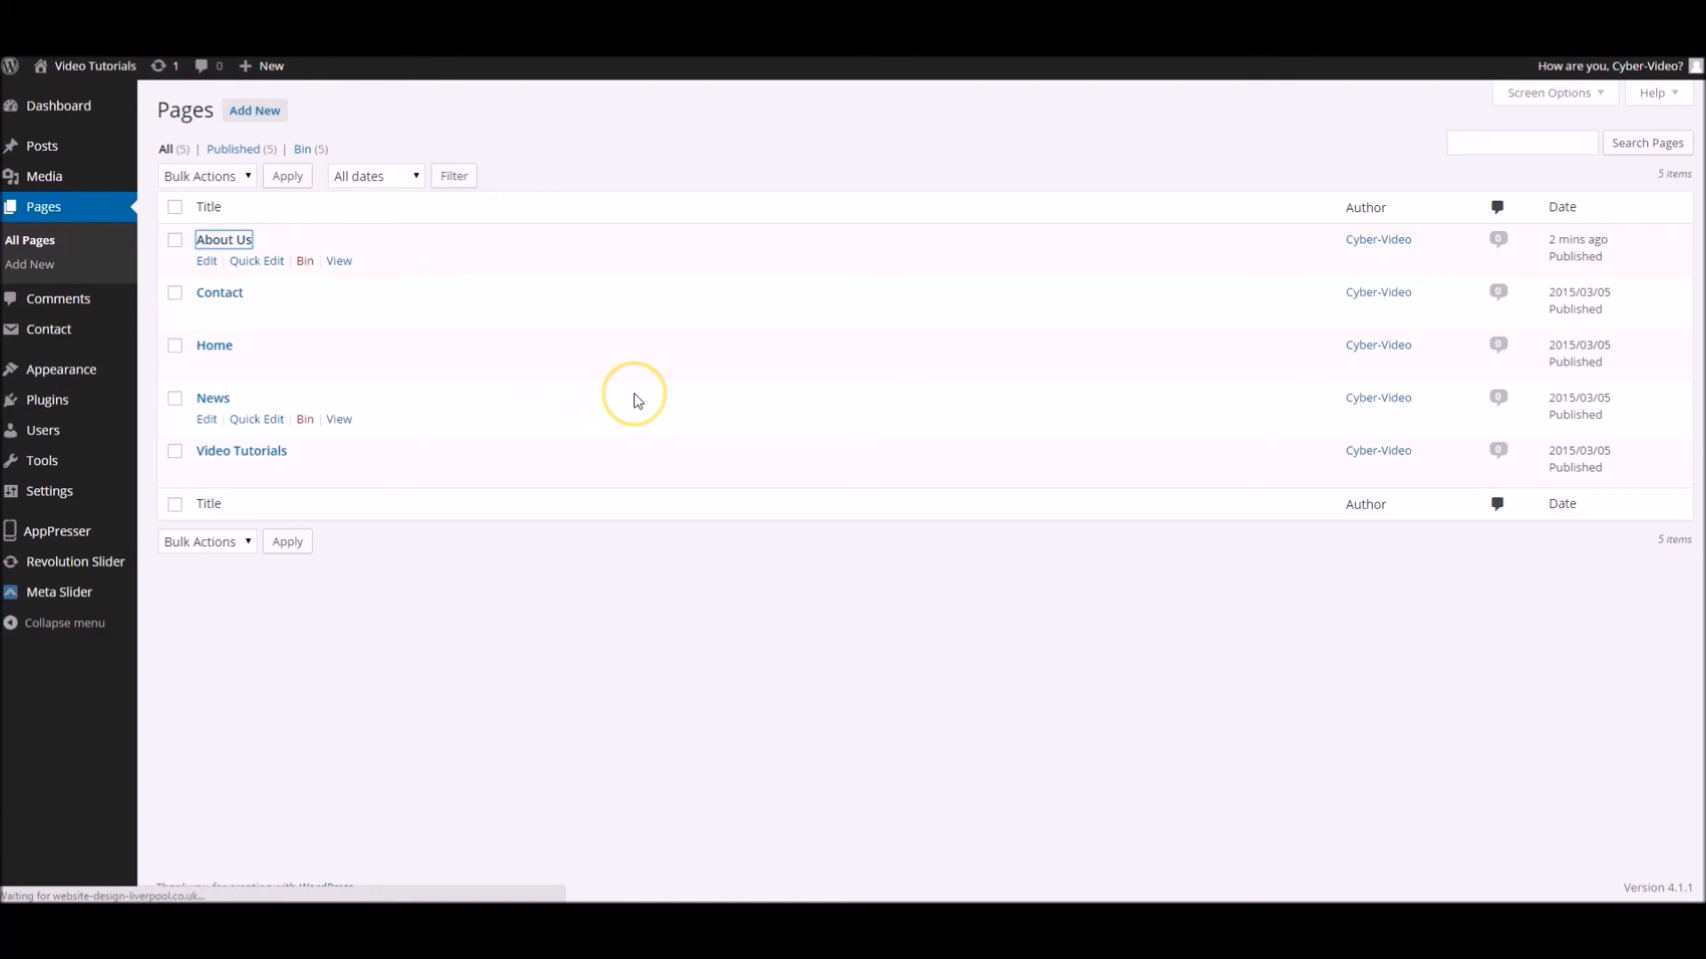